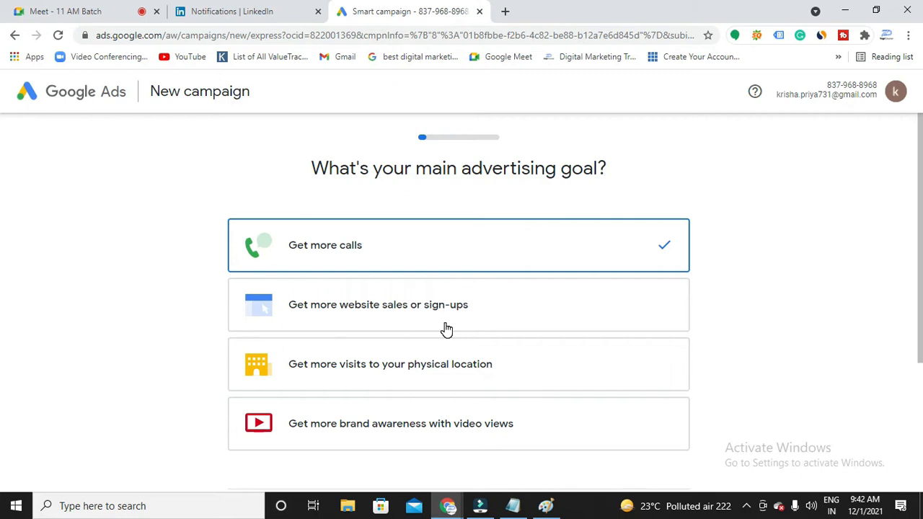
# Switch the campaign setup from the guided advertising goals to Expert Mode
pyautogui.scroll(-3, 447, 329)
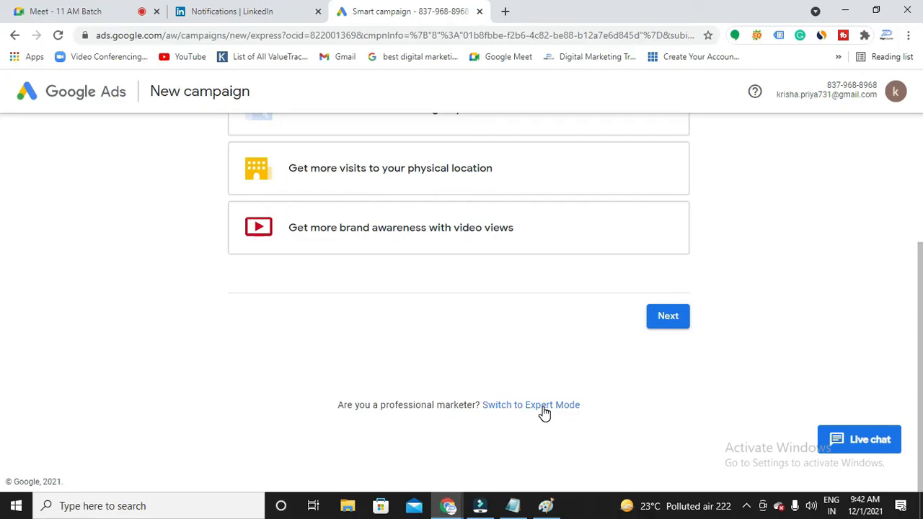
pyautogui.scroll(3, 545, 412)
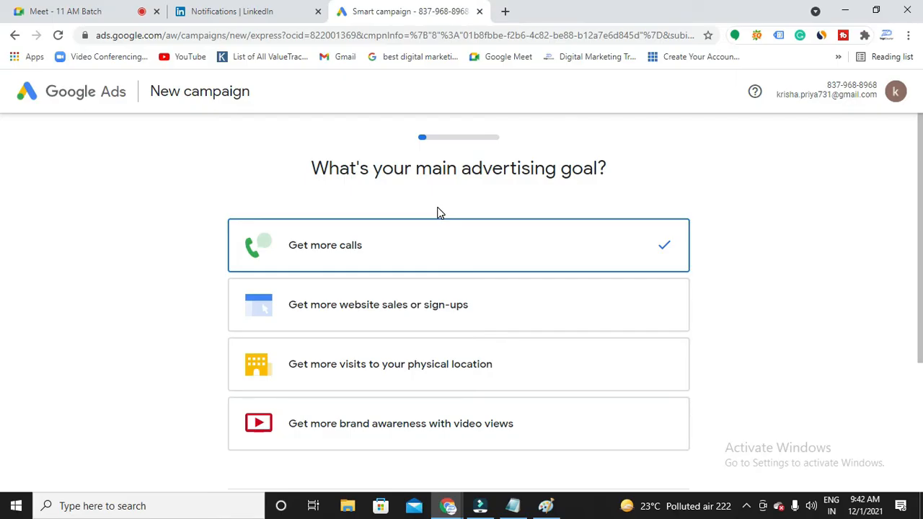
pyautogui.scroll(-3, 439, 213)
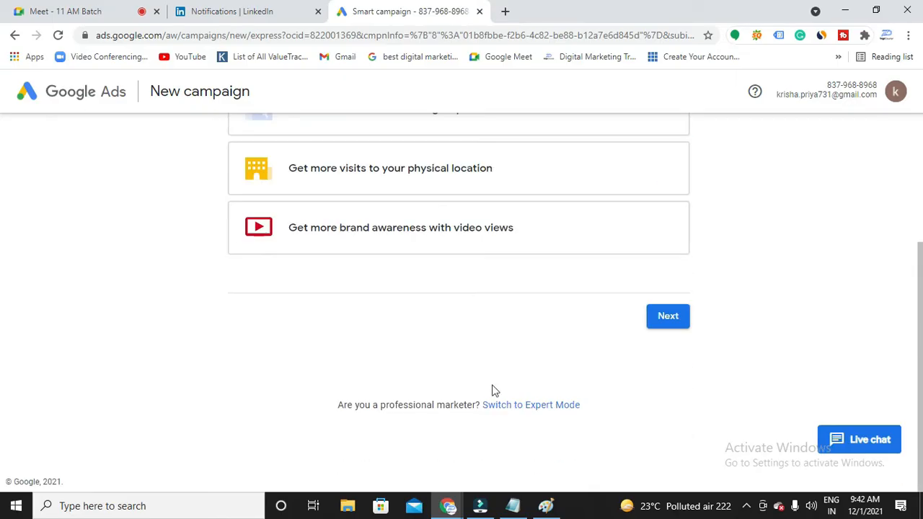
pyautogui.click(521, 408)
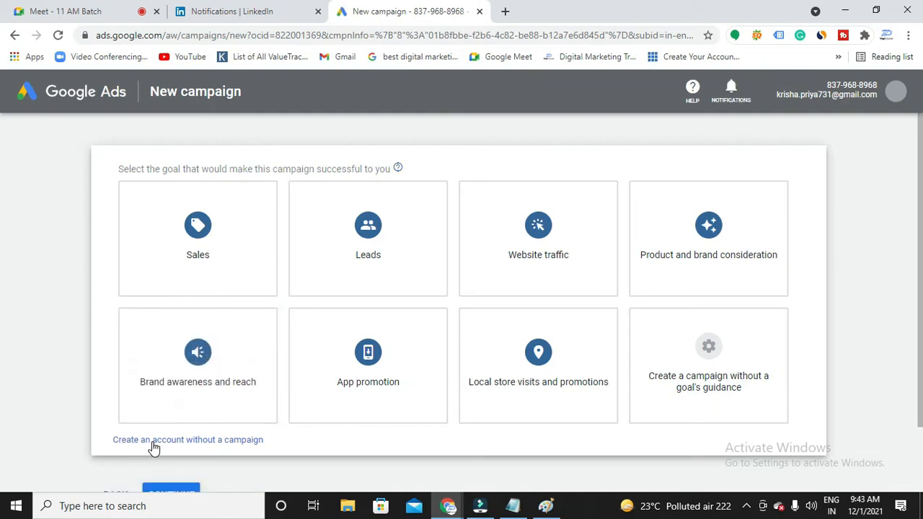
# Create the account without a campaign, submitting India, India Time and Indian Rupee as business information, and open its overview
pyautogui.click(205, 441)
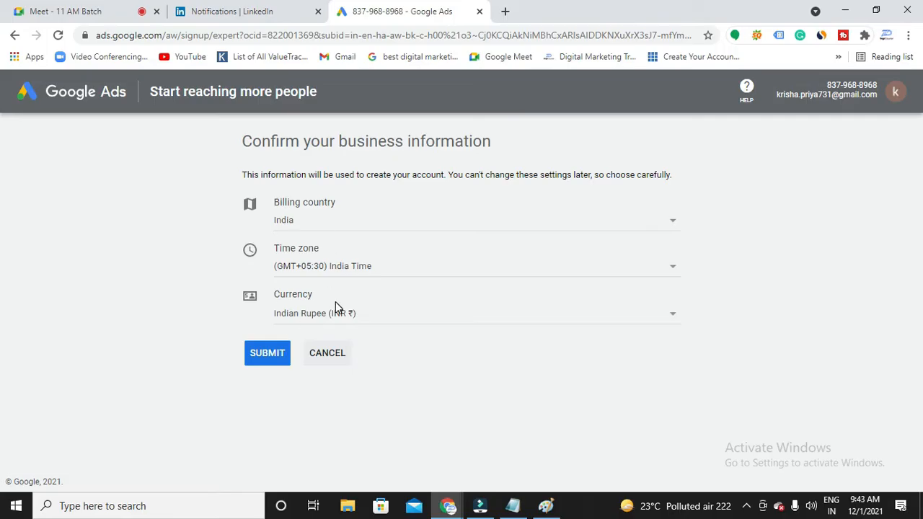
pyautogui.click(275, 360)
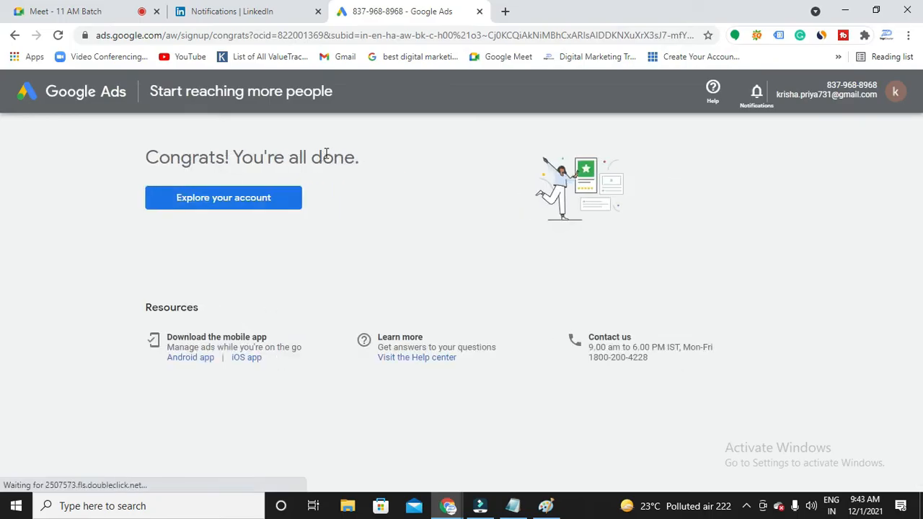
pyautogui.click(245, 206)
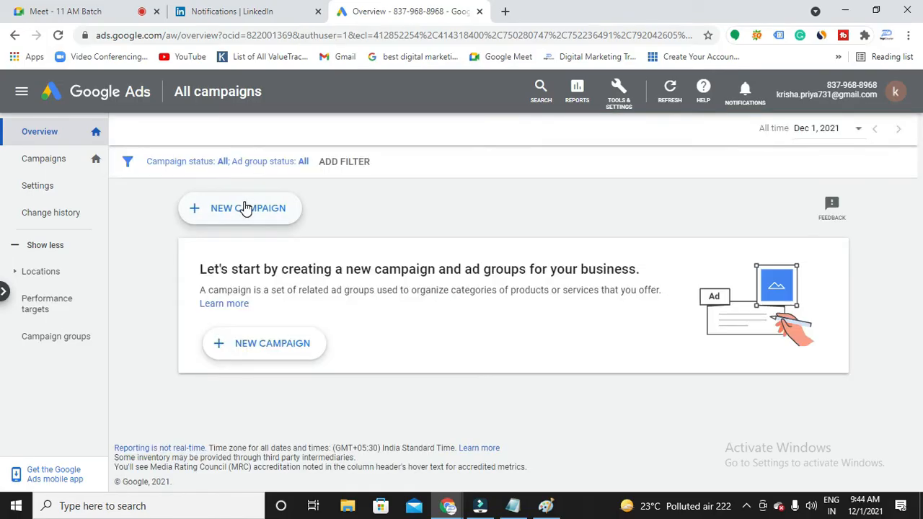
# Switch to the Paint diagram, fill the Account box with green, and return to the Google Ads overview
pyautogui.click(545, 506)
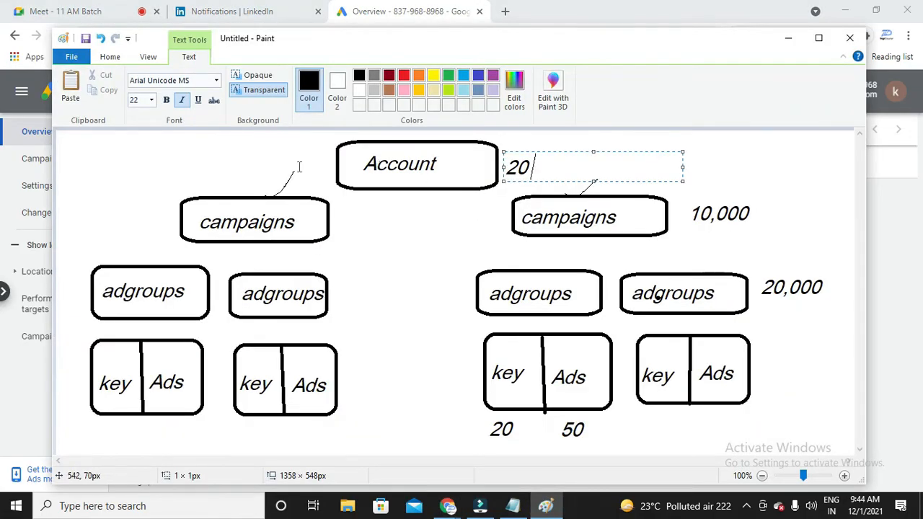
pyautogui.click(200, 159)
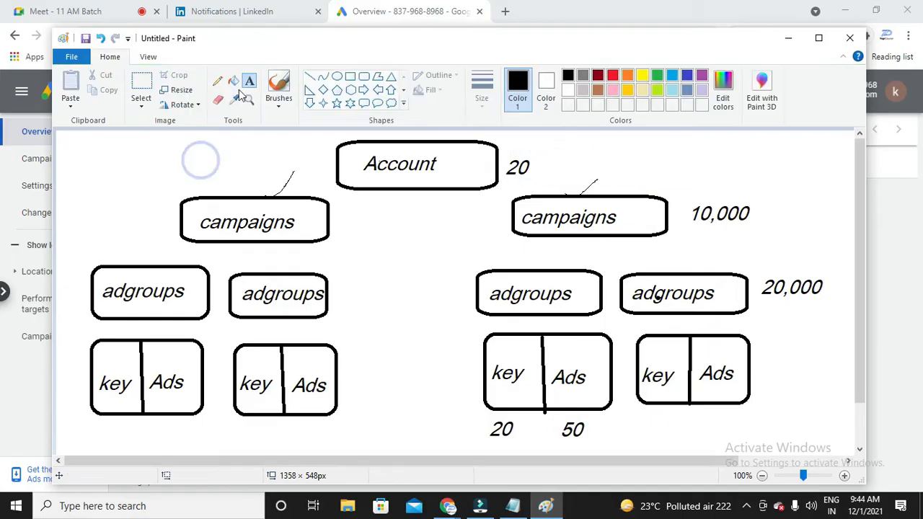
pyautogui.click(233, 80)
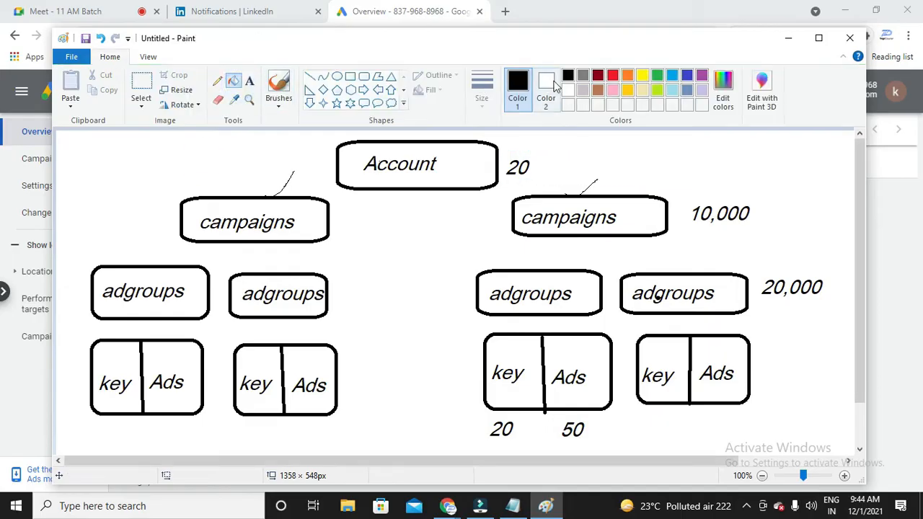
pyautogui.click(657, 75)
pyautogui.click(458, 149)
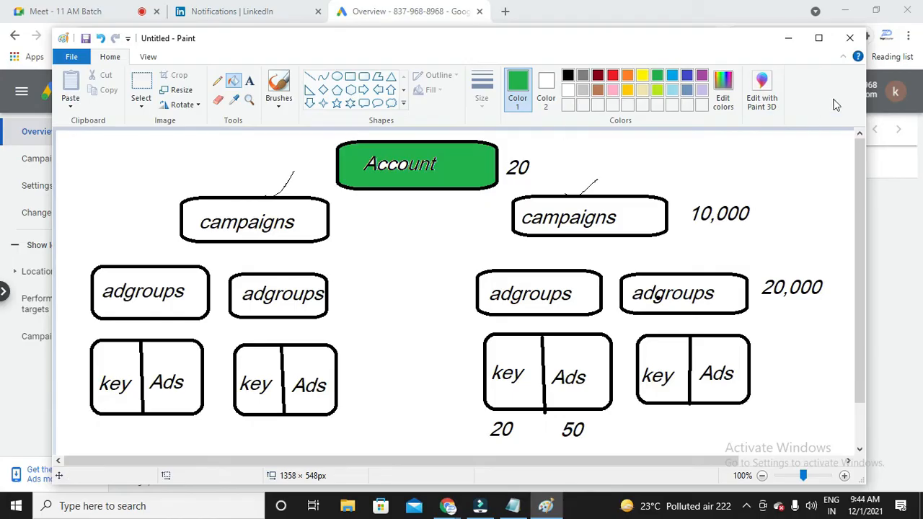
pyautogui.click(788, 37)
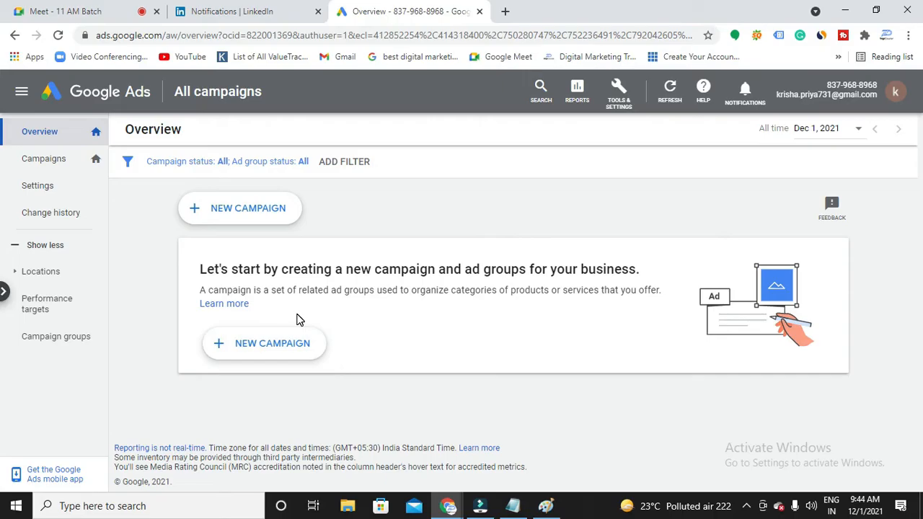
# Start a new Search campaign without a goal's guidance
pyautogui.click(235, 214)
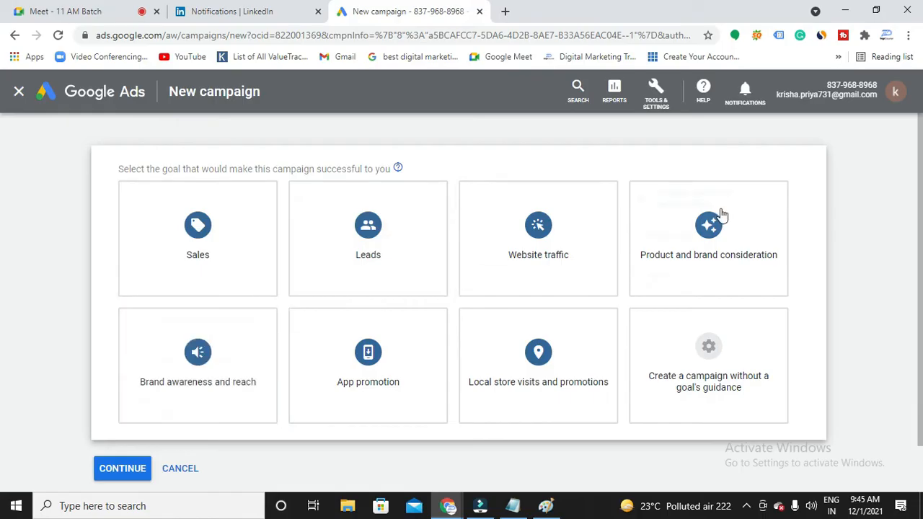
pyautogui.click(716, 347)
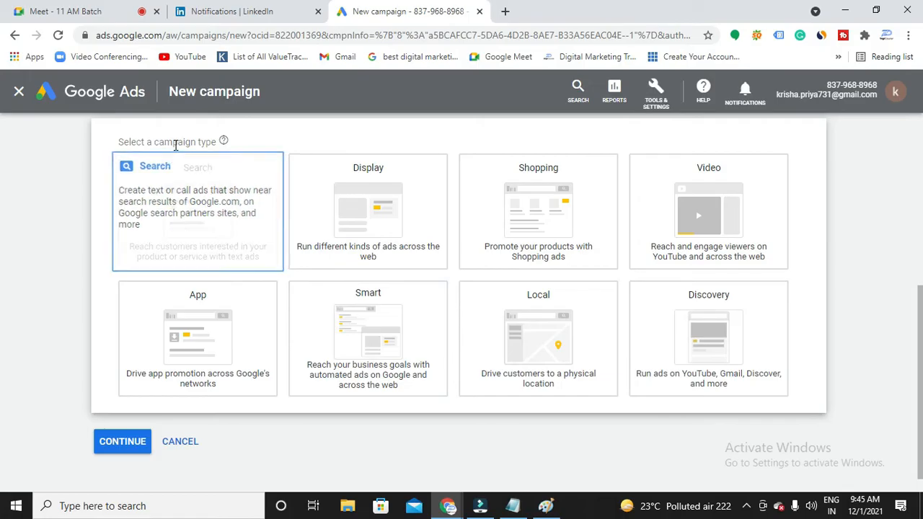
pyautogui.click(201, 198)
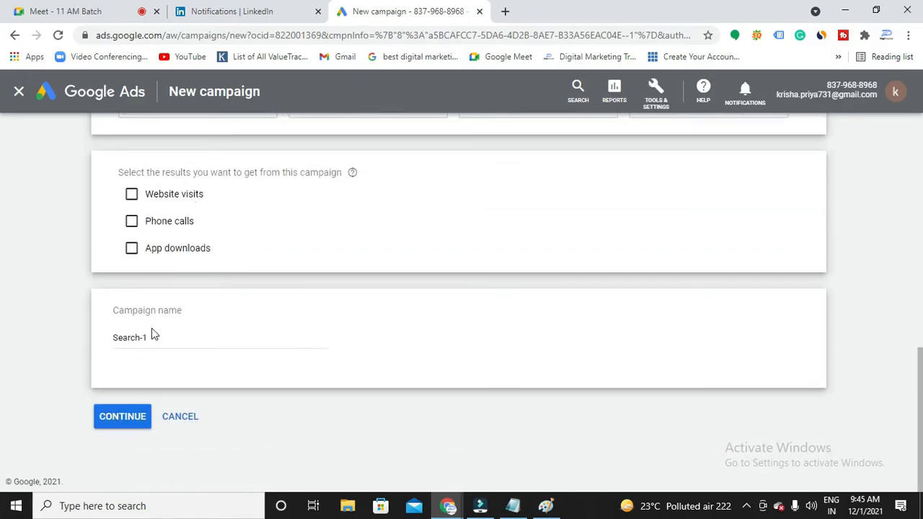
# Replace the campaign name with a person's first name followed by "search campaign" and continue to budget and bidding
pyautogui.click(155, 336)
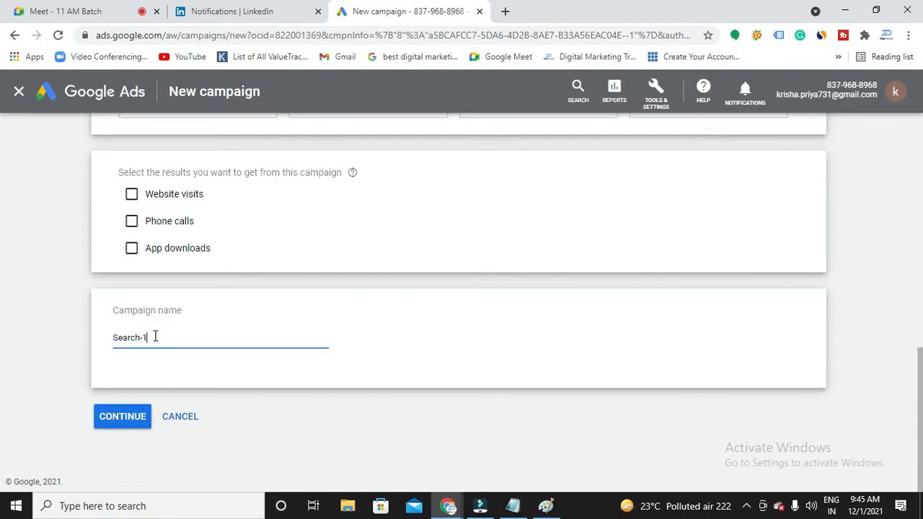
pyautogui.press('BackSpace')
pyautogui.press('BackSpace')
pyautogui.press('BackSpace')
pyautogui.press('BackSpace')
pyautogui.press('BackSpace')
pyautogui.press('BackSpace')
pyautogui.press('BackSpace')
pyautogui.write('s')
pyautogui.write('v')
pyautogui.click(155, 337)
pyautogui.write('anaja search camp')
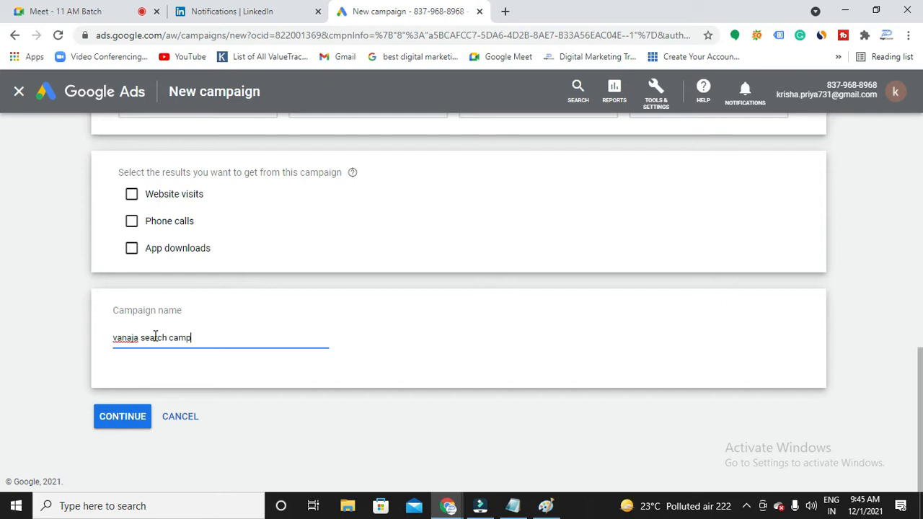
pyautogui.write('aign')
pyautogui.click(116, 418)
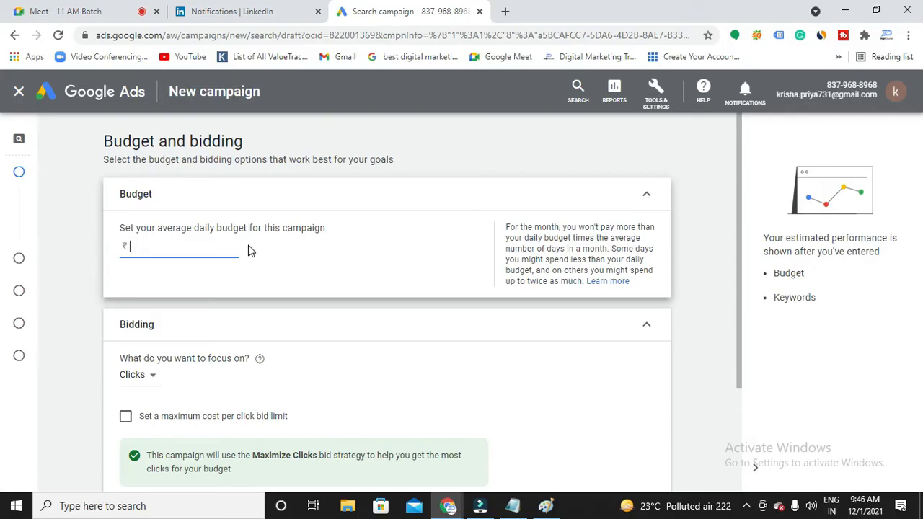
# Set the campaign's average daily budget to ₹1000
pyautogui.click(194, 251)
pyautogui.write('1000')
pyautogui.scroll(-1, 202, 268)
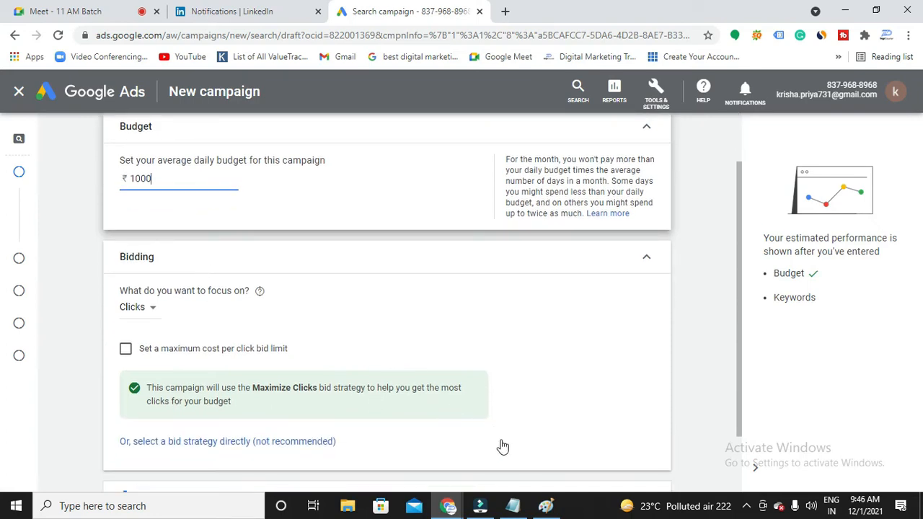
# Switch to the Notepad notes, add "cpc" below the campaign types, and return to the campaign setup
pyautogui.click(513, 506)
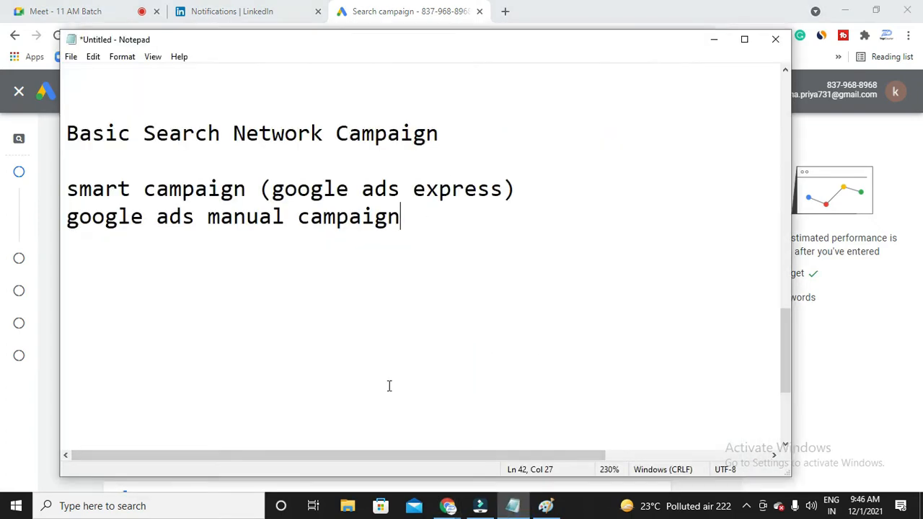
pyautogui.click(115, 299)
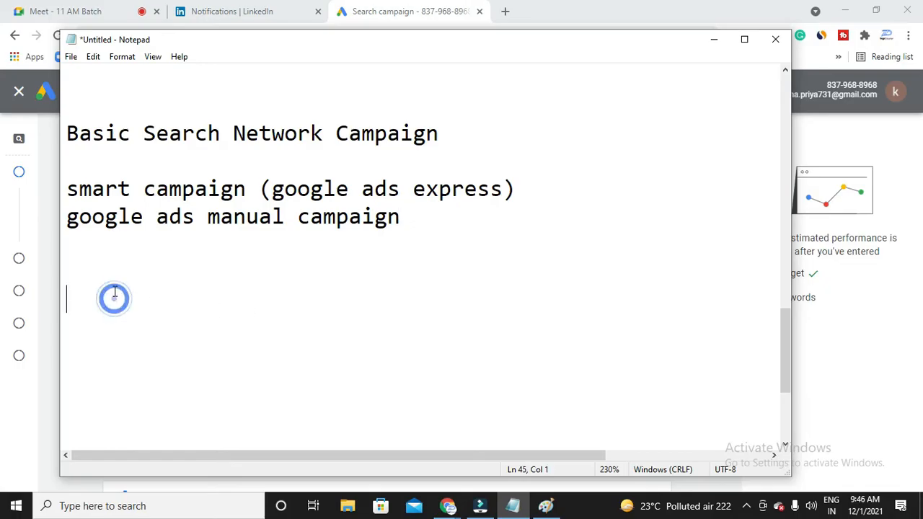
pyautogui.write('cpc')
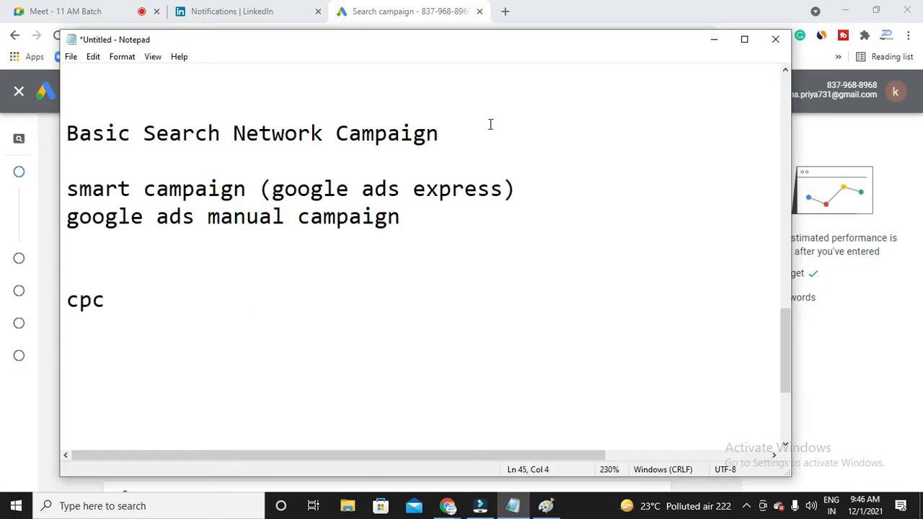
pyautogui.click(708, 43)
# Select the bid strategy directly and set it to Manual CPC
pyautogui.click(149, 314)
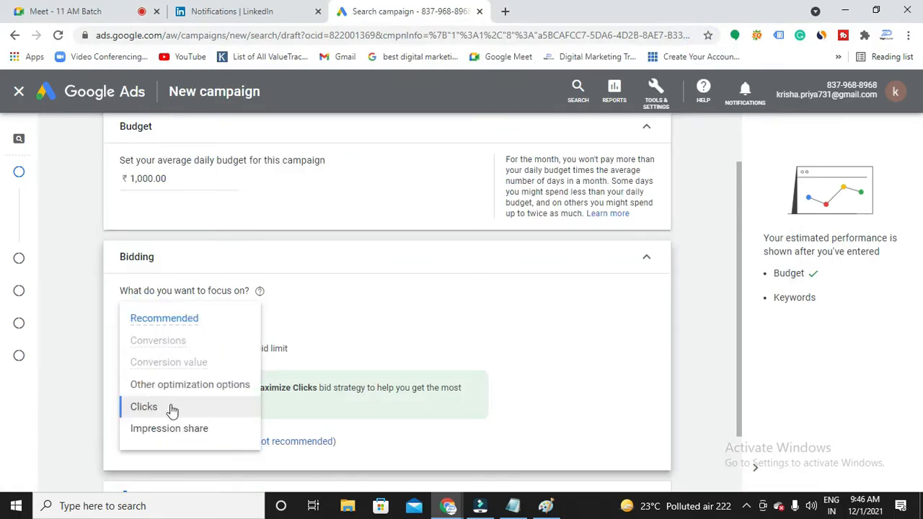
pyautogui.click(324, 328)
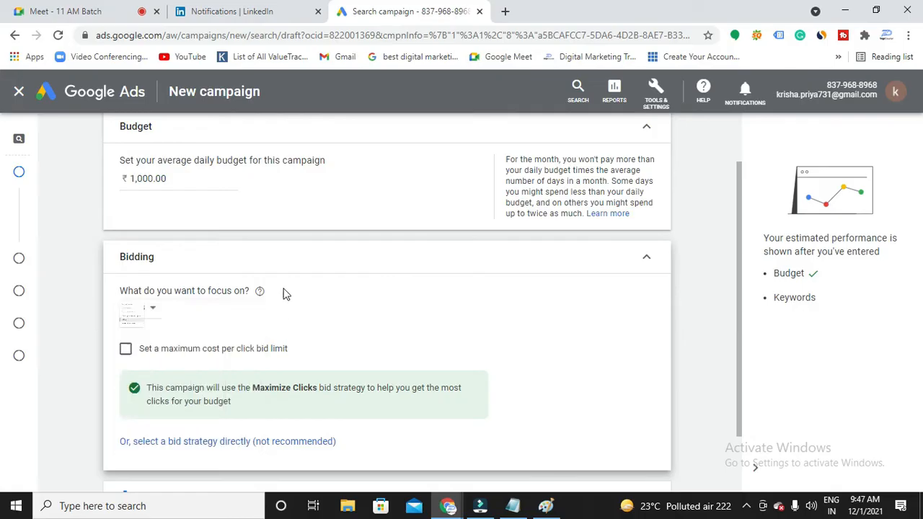
pyautogui.click(224, 445)
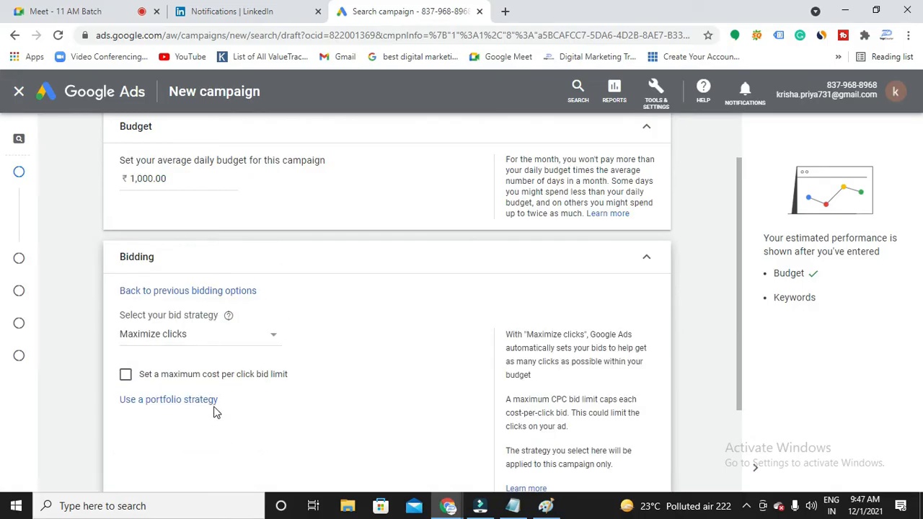
pyautogui.click(263, 348)
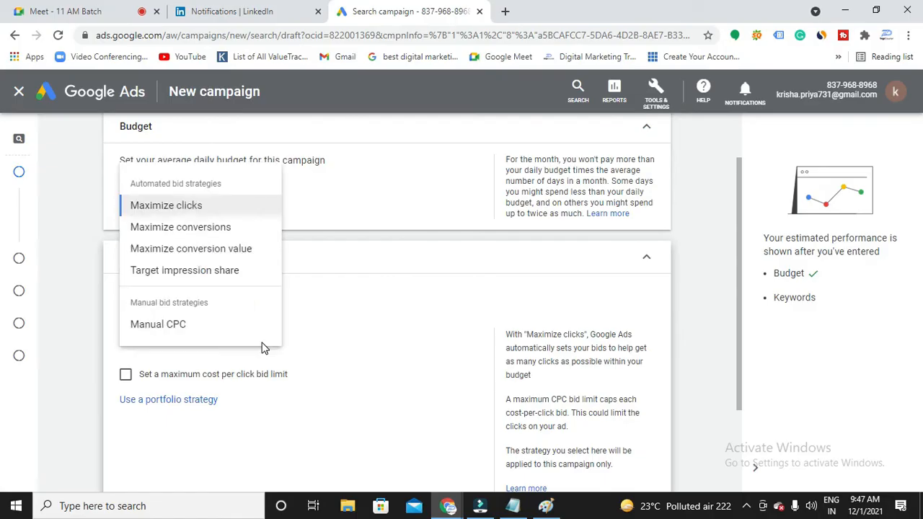
pyautogui.click(171, 330)
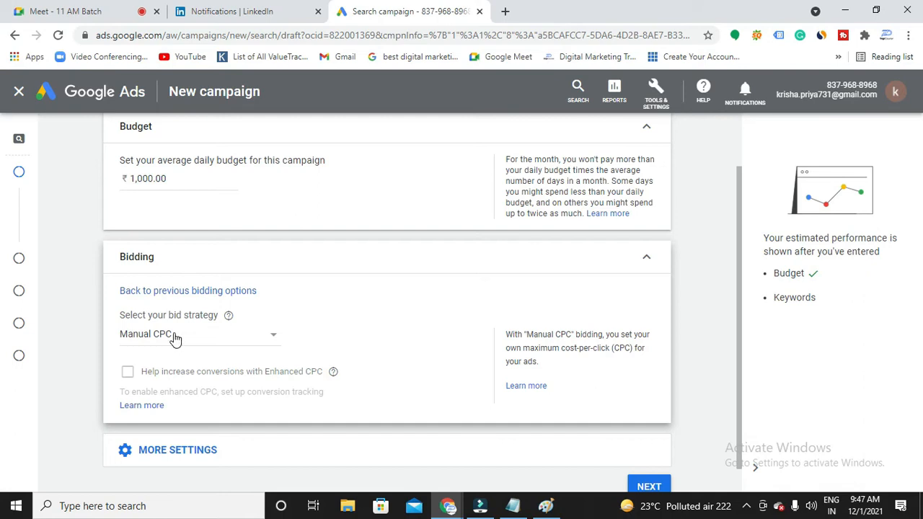
# Review the additional ad rotation and conversion settings alongside the Paint account diagram, and continue to the campaign settings
pyautogui.scroll(-1, 175, 337)
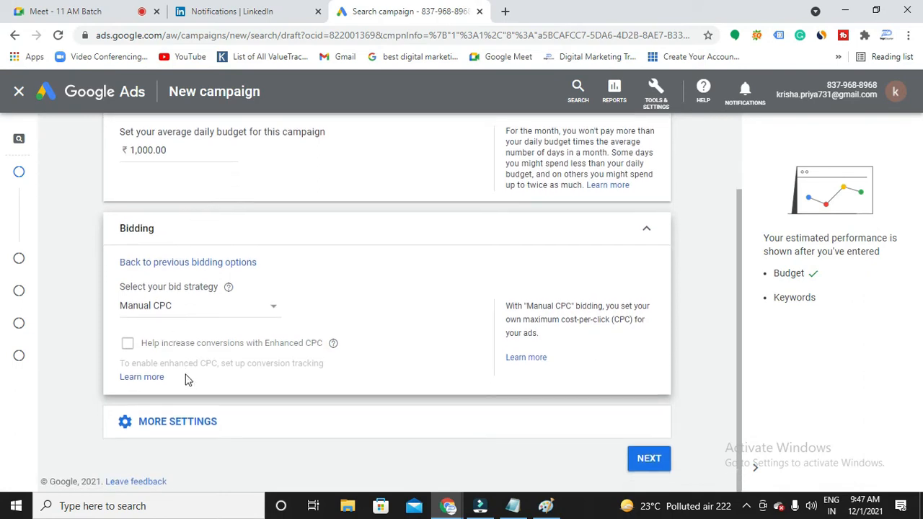
pyautogui.click(186, 422)
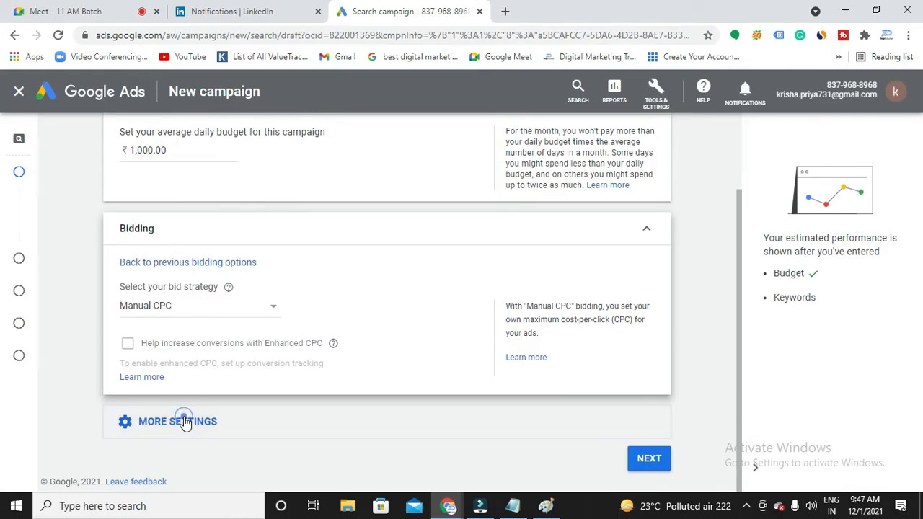
pyautogui.scroll(-1, 186, 422)
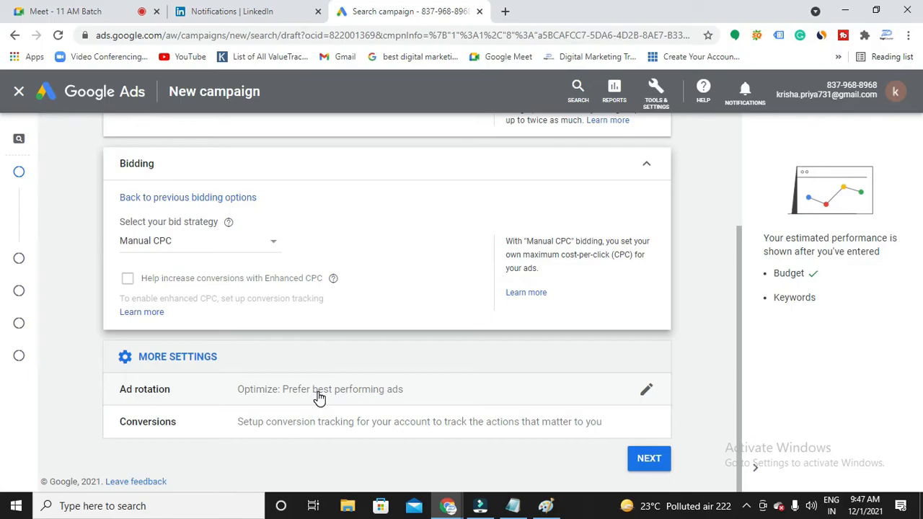
pyautogui.click(548, 507)
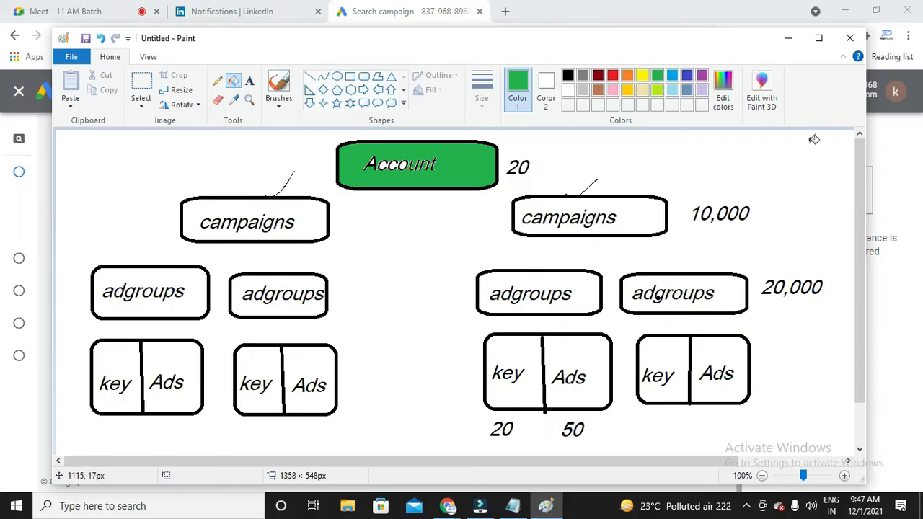
pyautogui.click(788, 37)
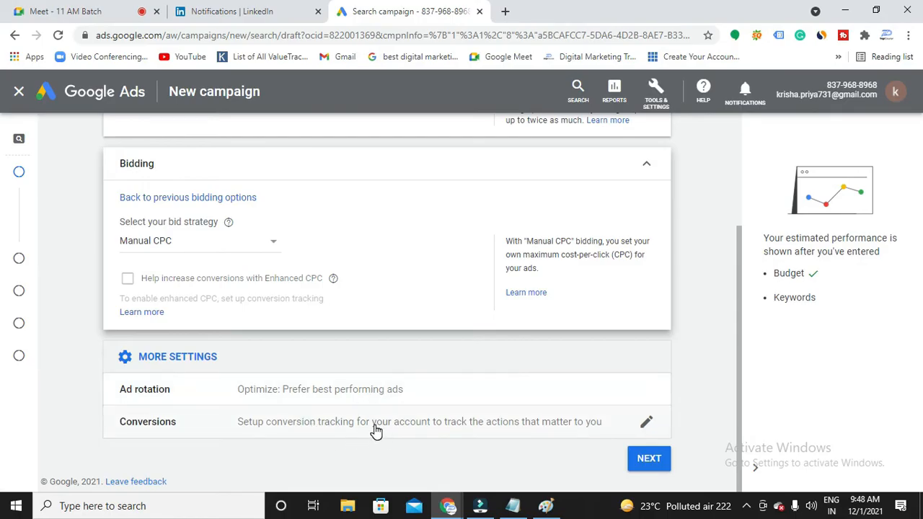
pyautogui.click(643, 460)
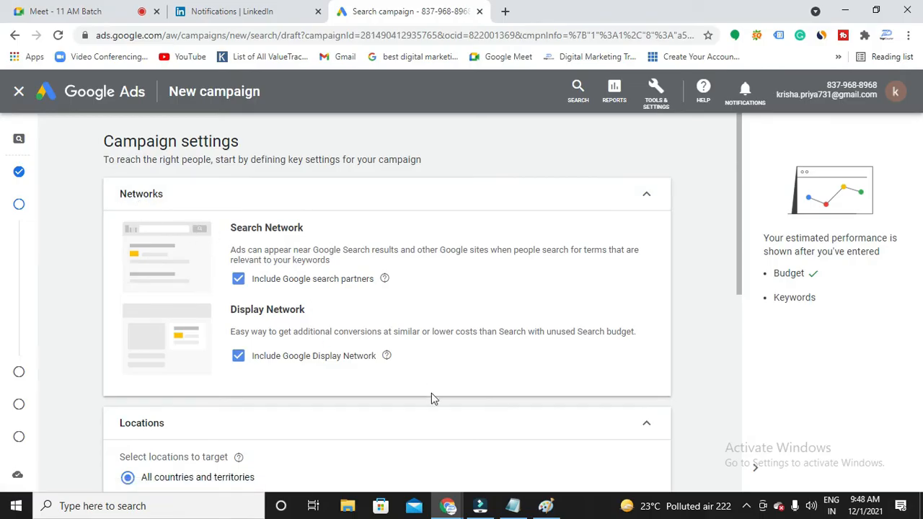
# Switch to the Notepad notes and add "SERP" on a new line below "cpc"
pyautogui.click(512, 506)
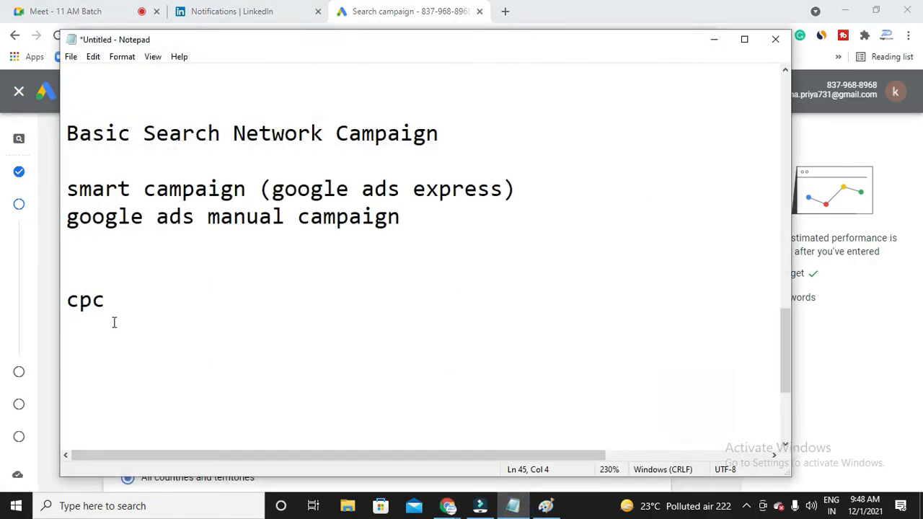
pyautogui.press('Return')
pyautogui.write('SERP')
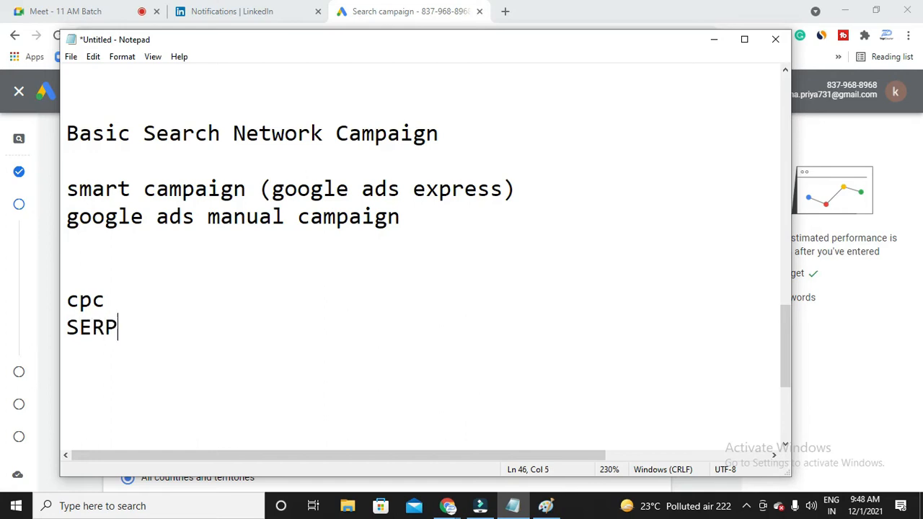
# Put away the notes, open YouTube in a new browser tab and search for "data science course"
pyautogui.click(713, 40)
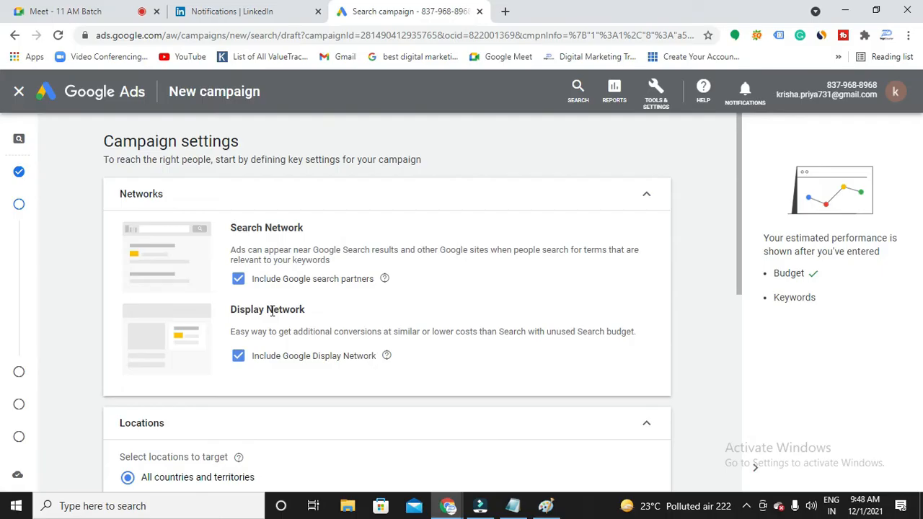
pyautogui.click(507, 12)
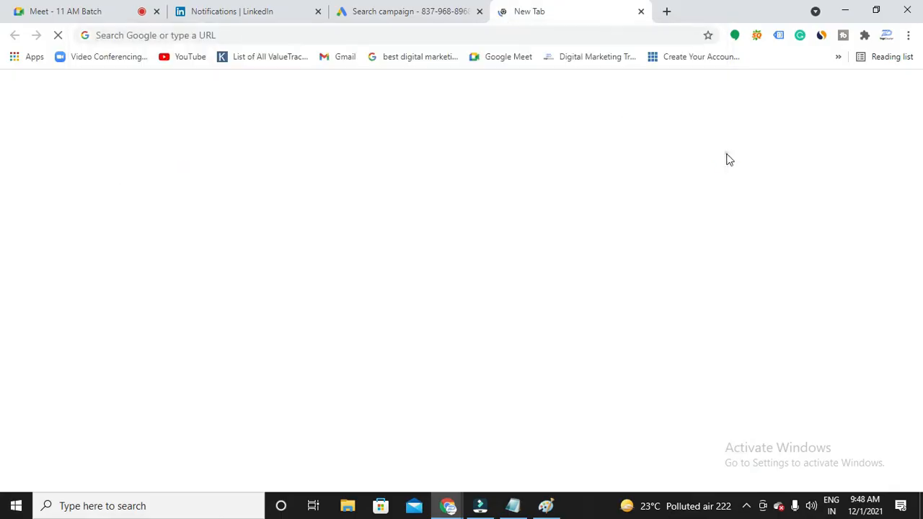
pyautogui.click(177, 63)
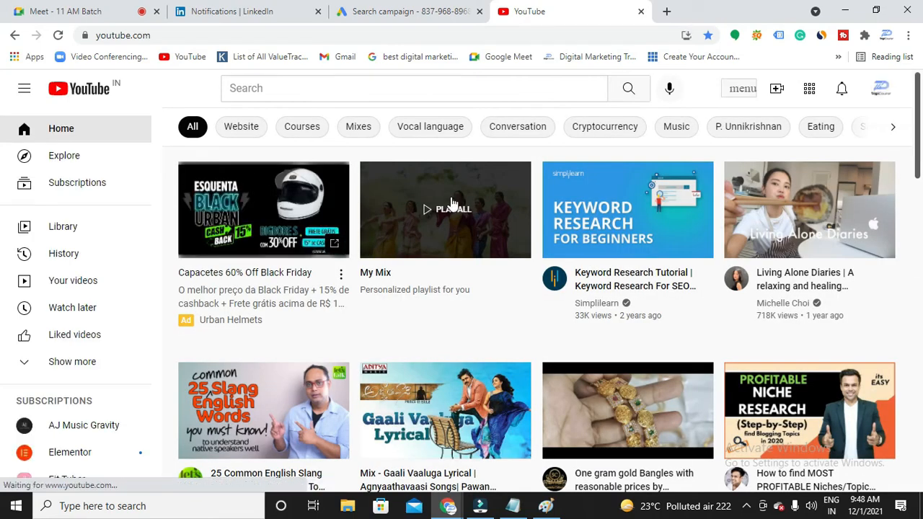
pyautogui.click(315, 89)
pyautogui.write('dat')
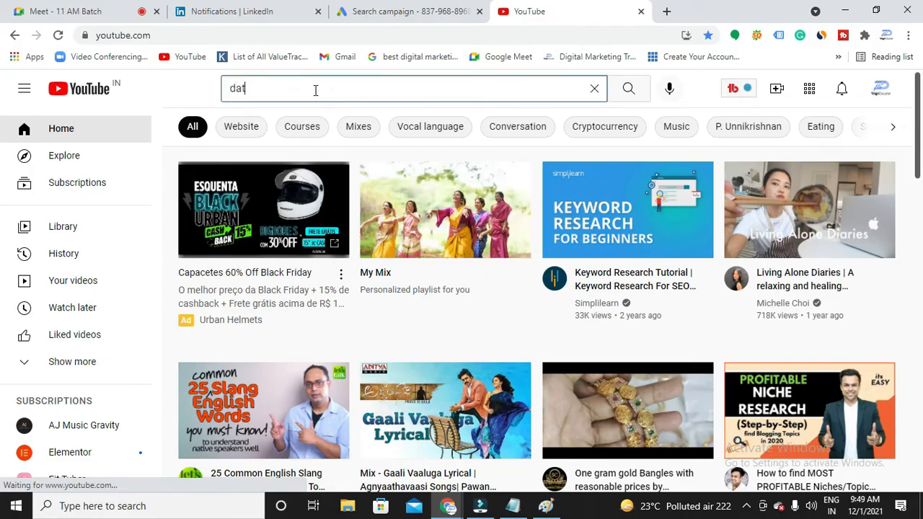
pyautogui.write('a scienc')
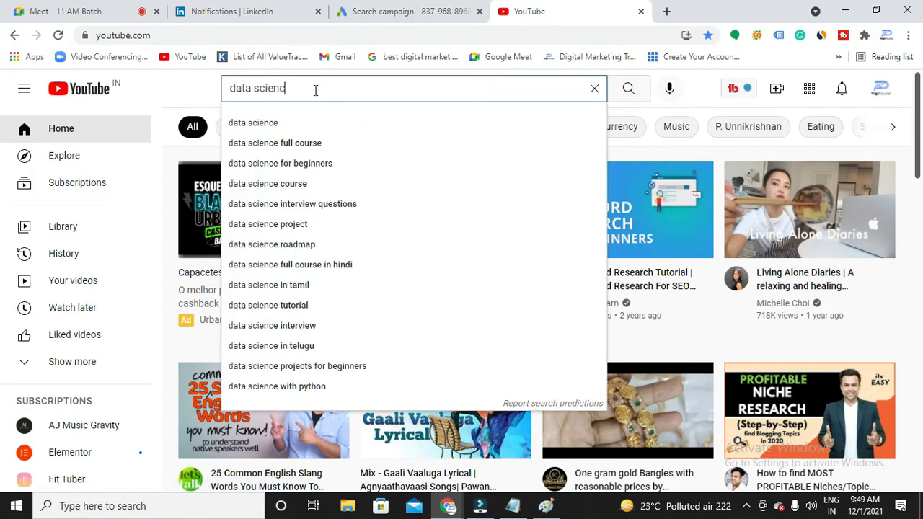
pyautogui.write('e course')
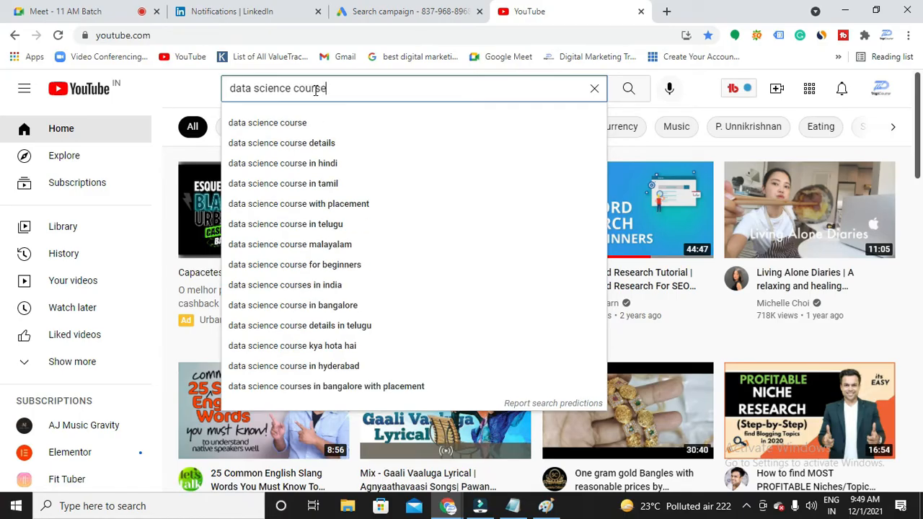
pyautogui.click(317, 124)
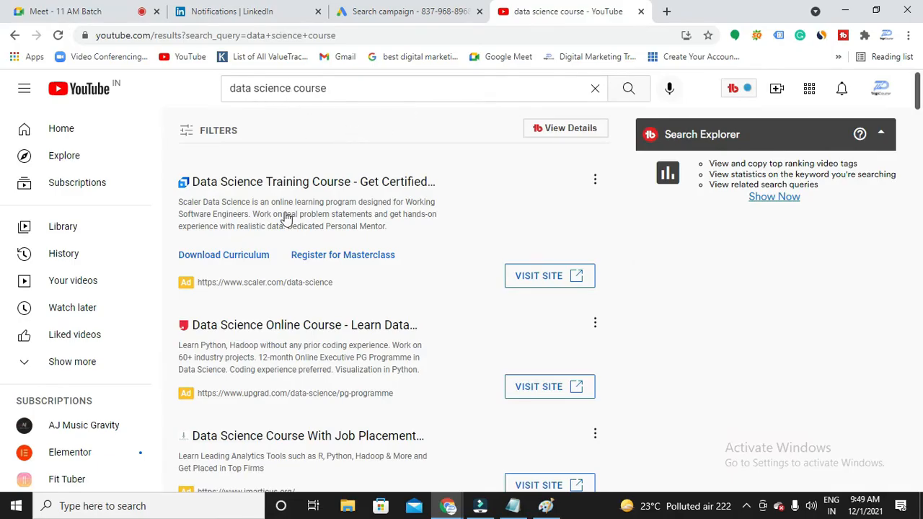
# Examine the sponsored listings above the video results for the data science course search
pyautogui.scroll(-1, 285, 224)
pyautogui.scroll(1, 274, 209)
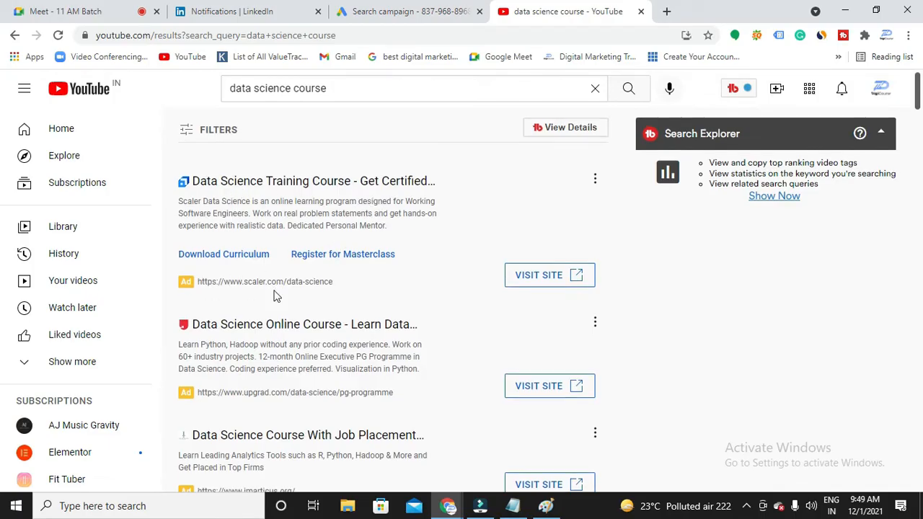
pyautogui.scroll(-1, 274, 296)
pyautogui.scroll(-1, 264, 320)
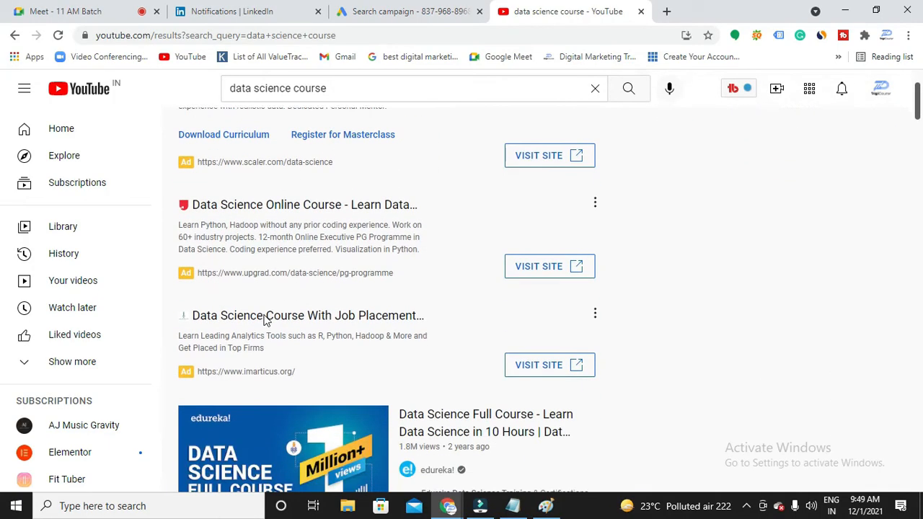
pyautogui.scroll(1, 252, 310)
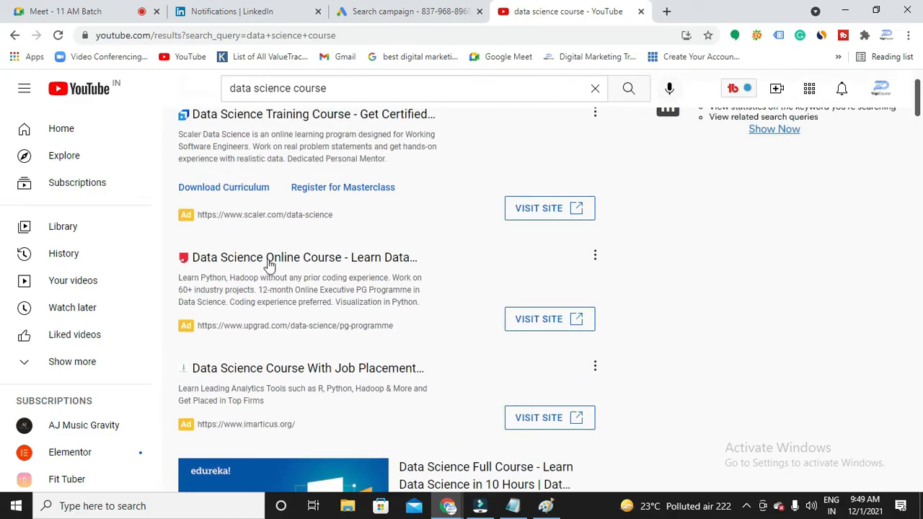
pyautogui.scroll(1, 256, 242)
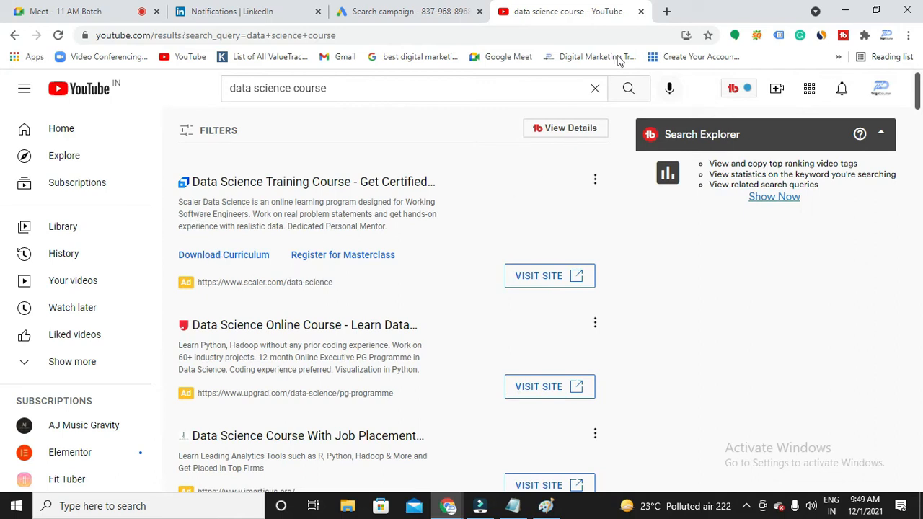
pyautogui.scroll(-1, 296, 336)
pyautogui.scroll(-2, 296, 336)
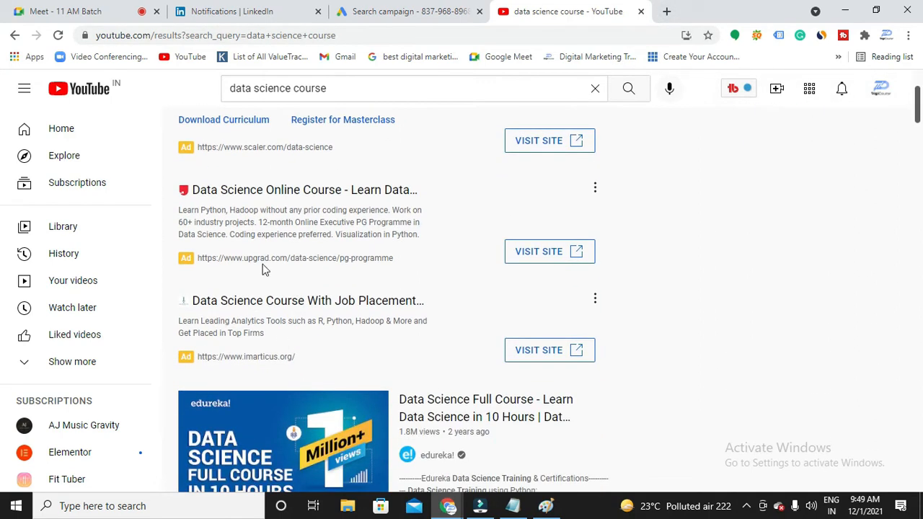
pyautogui.scroll(1, 320, 309)
pyautogui.scroll(1, 326, 307)
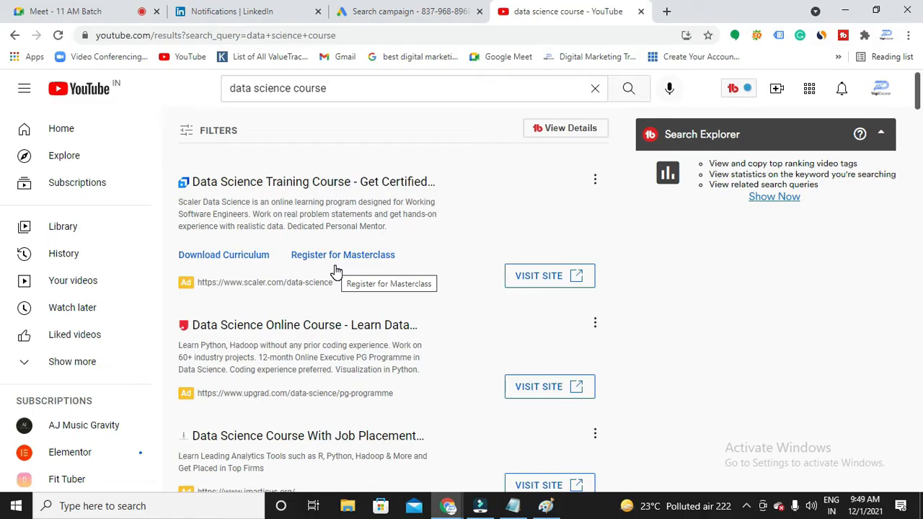
# Switch back to the Google Ads campaign settings and exclude the Google Display Network and Google search partners
pyautogui.click(386, 10)
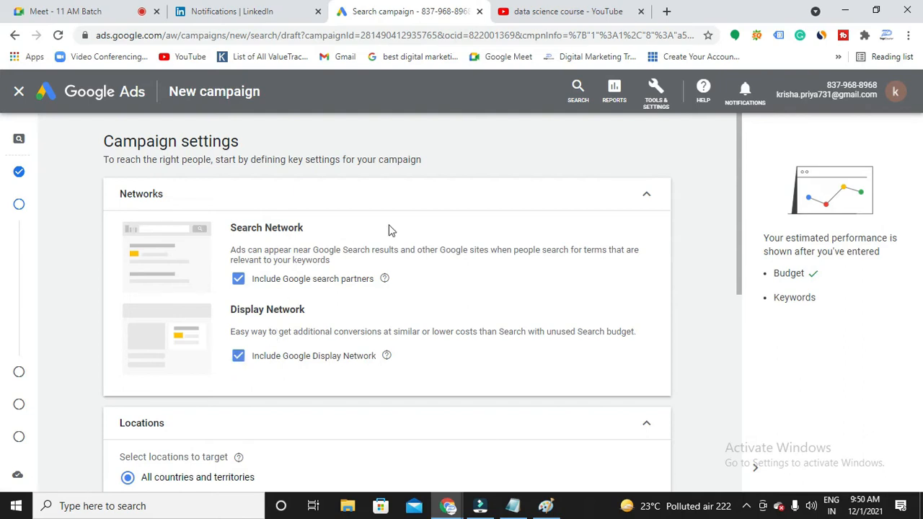
pyautogui.click(537, 13)
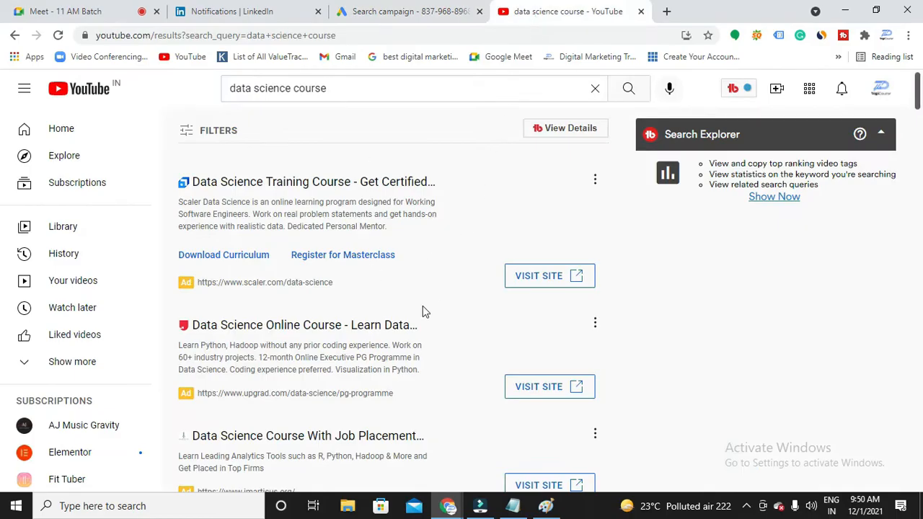
pyautogui.click(407, 17)
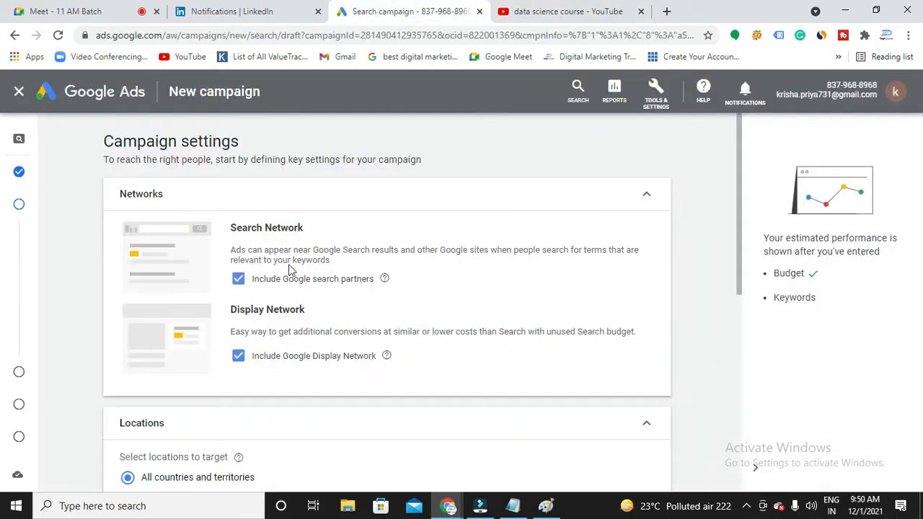
pyautogui.click(239, 359)
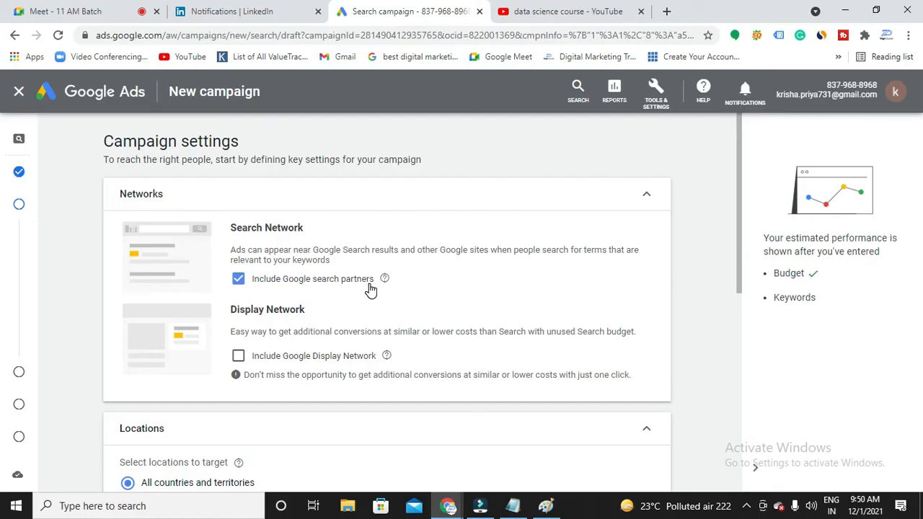
pyautogui.click(239, 280)
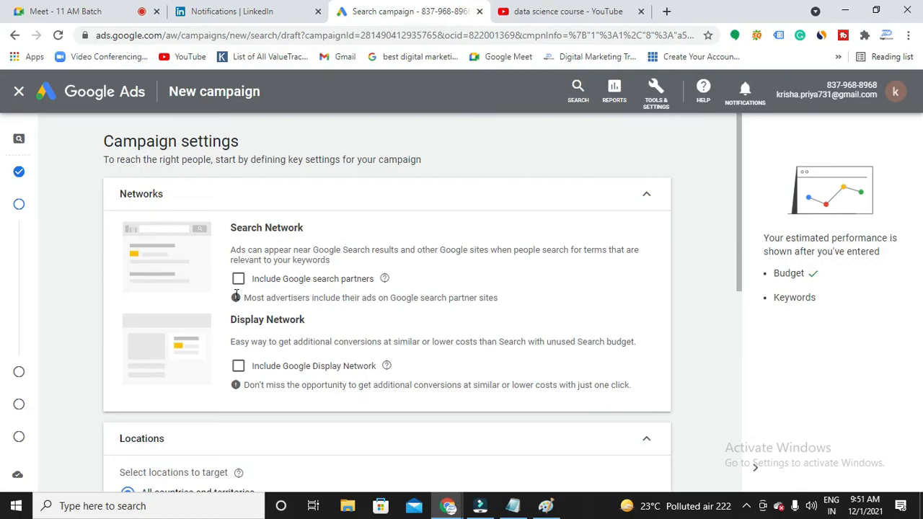
# Expand the location options and target the city of Hyderabad, Telangana, India as another location
pyautogui.scroll(-3, 236, 300)
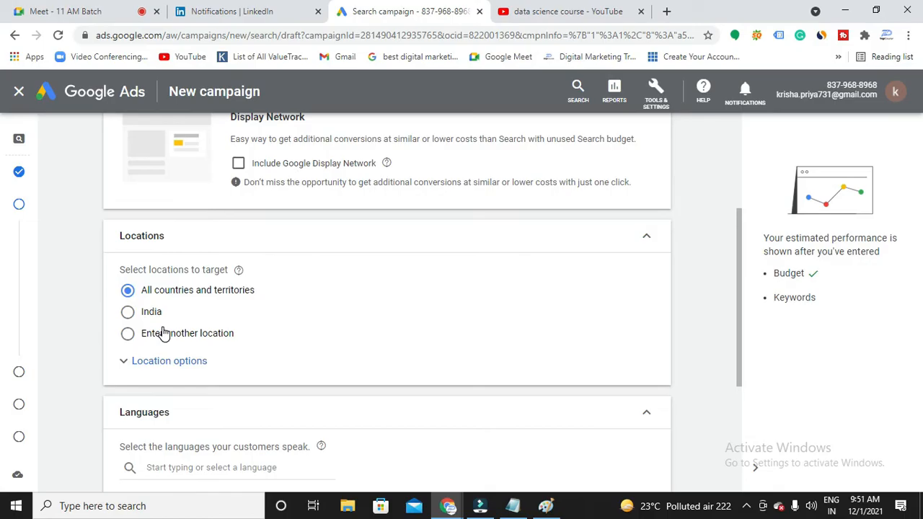
pyautogui.click(161, 361)
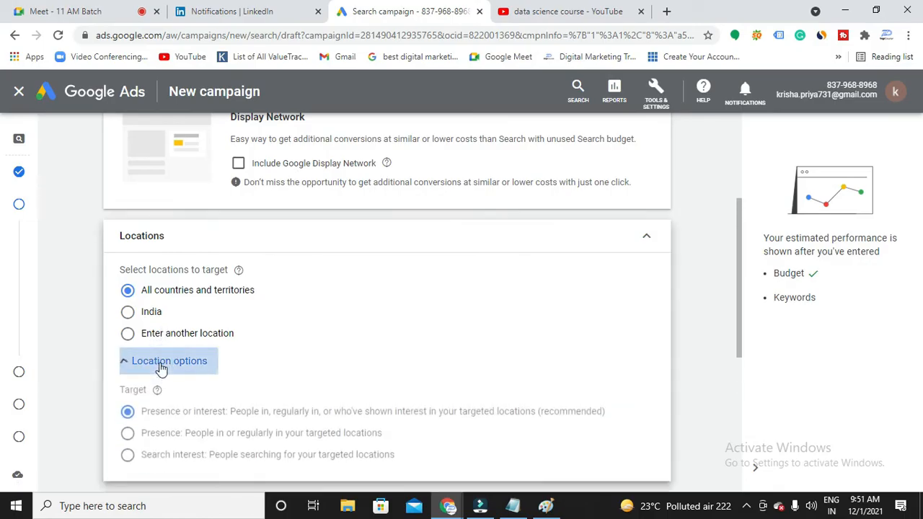
pyautogui.scroll(-2, 160, 370)
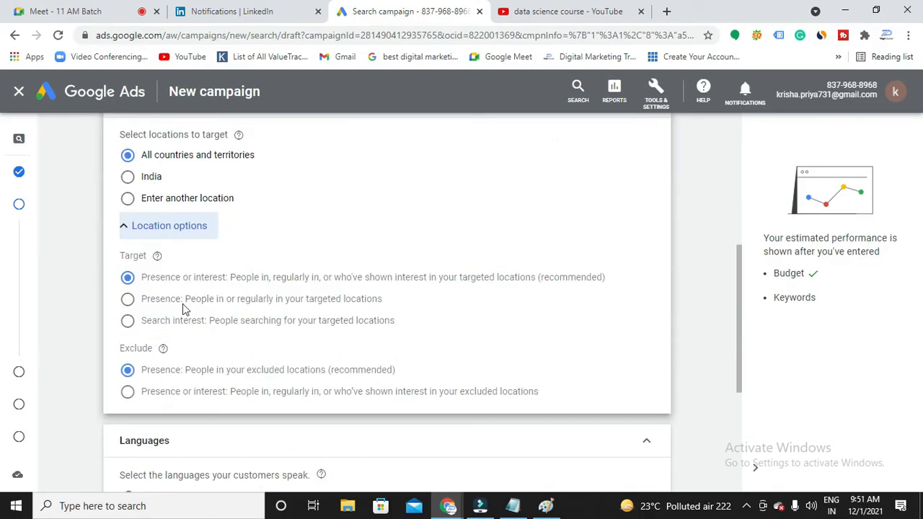
pyautogui.click(125, 204)
pyautogui.click(201, 233)
pyautogui.write('h')
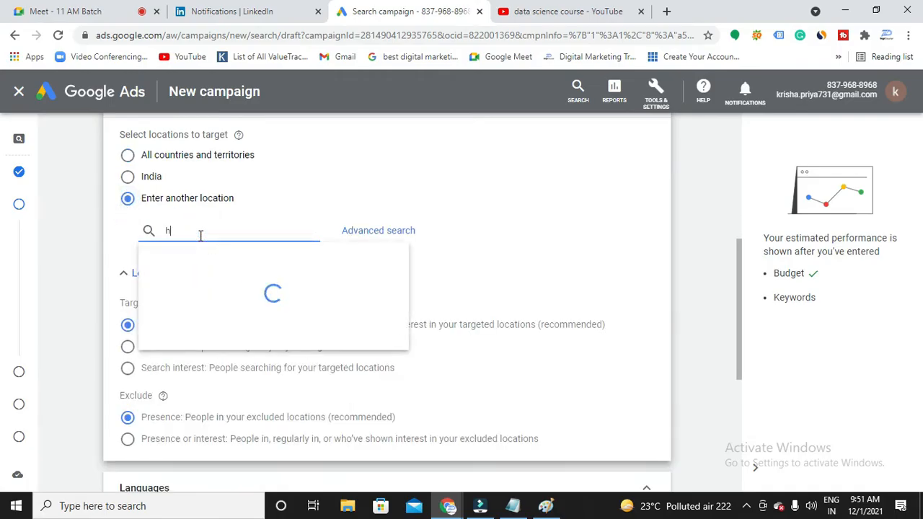
pyautogui.write('yderab')
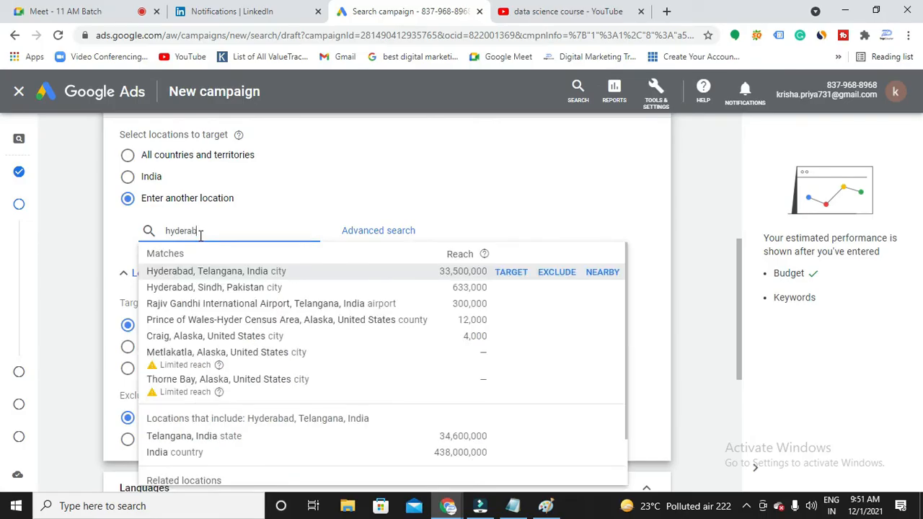
pyautogui.write('ad')
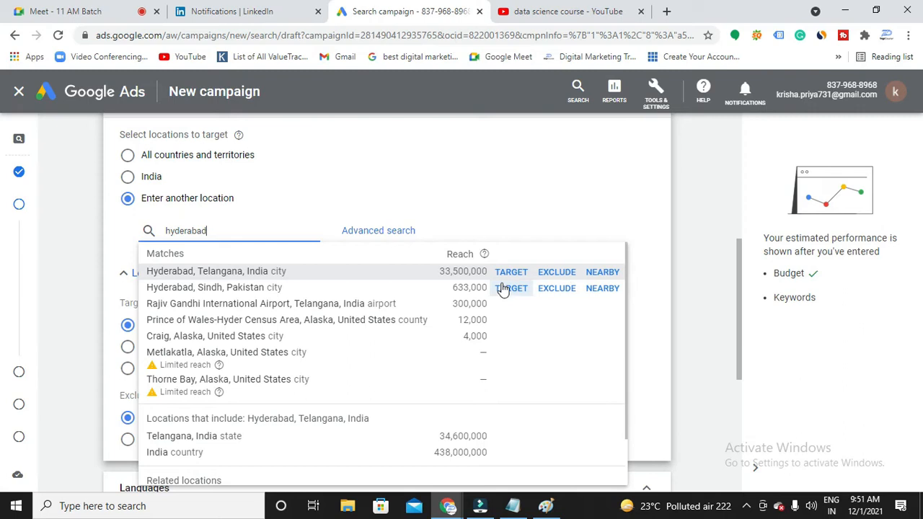
pyautogui.click(502, 275)
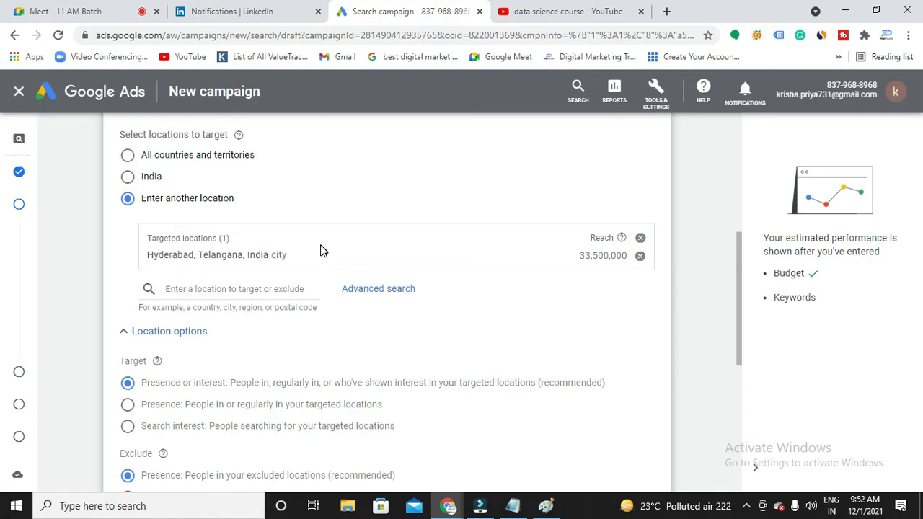
# Use the advanced location search to add a 20 mi radius target around Madhapur Police Station, Hitech City Road
pyautogui.click(373, 297)
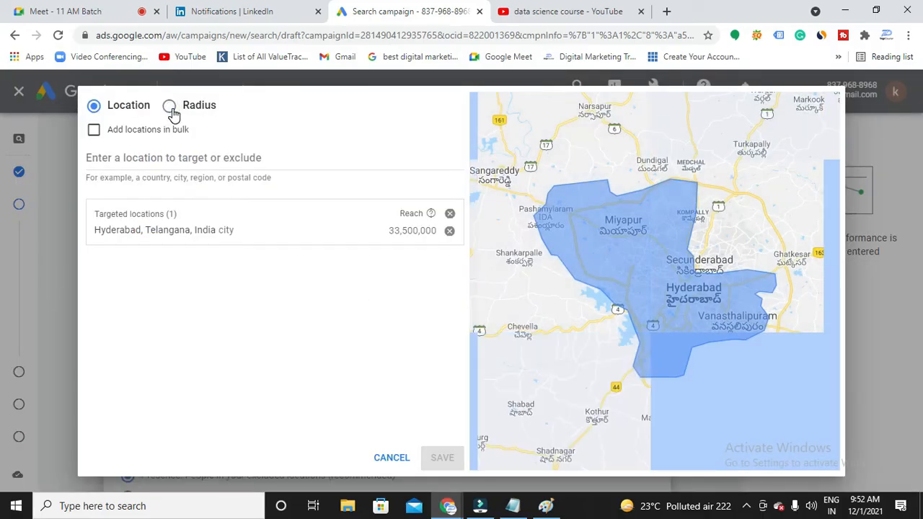
pyautogui.click(173, 110)
pyautogui.click(173, 158)
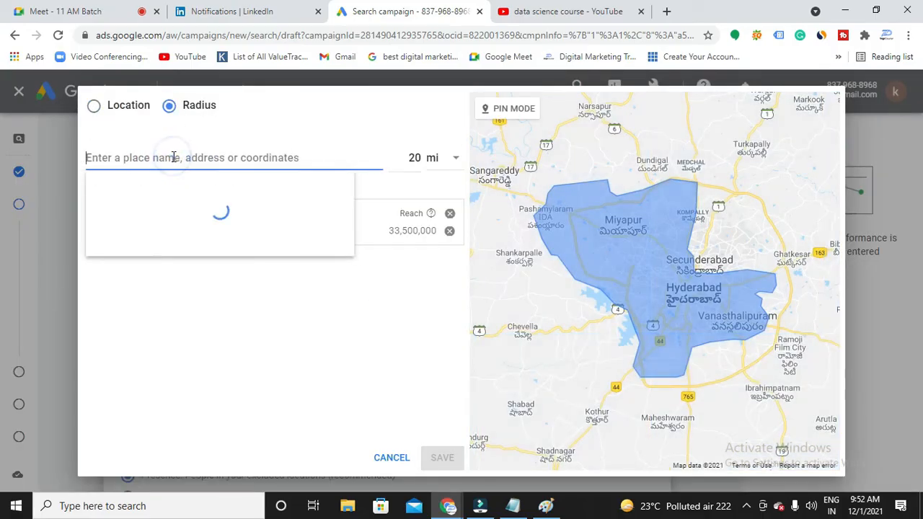
pyautogui.write('m')
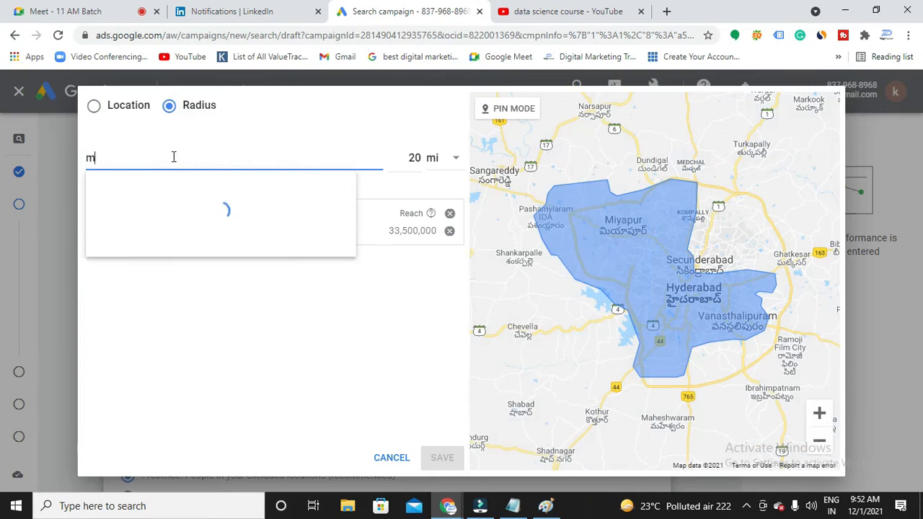
pyautogui.write('adha')
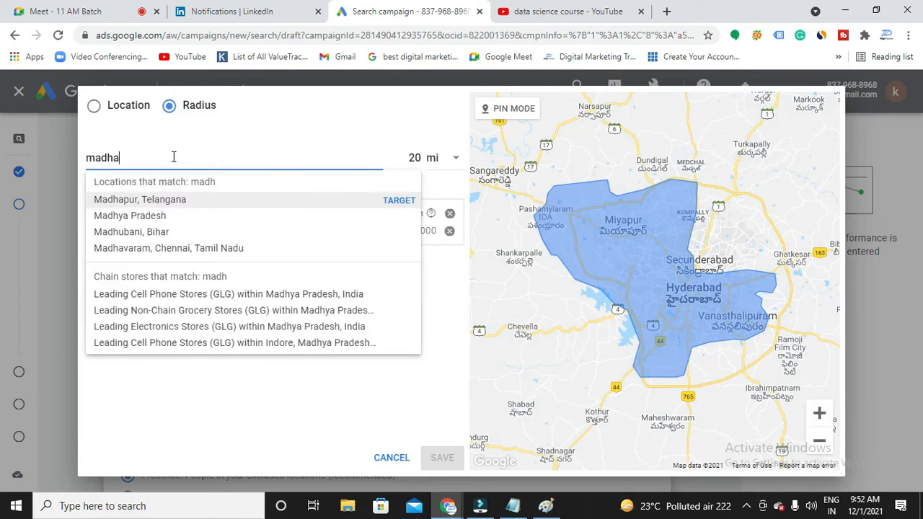
pyautogui.write('pur')
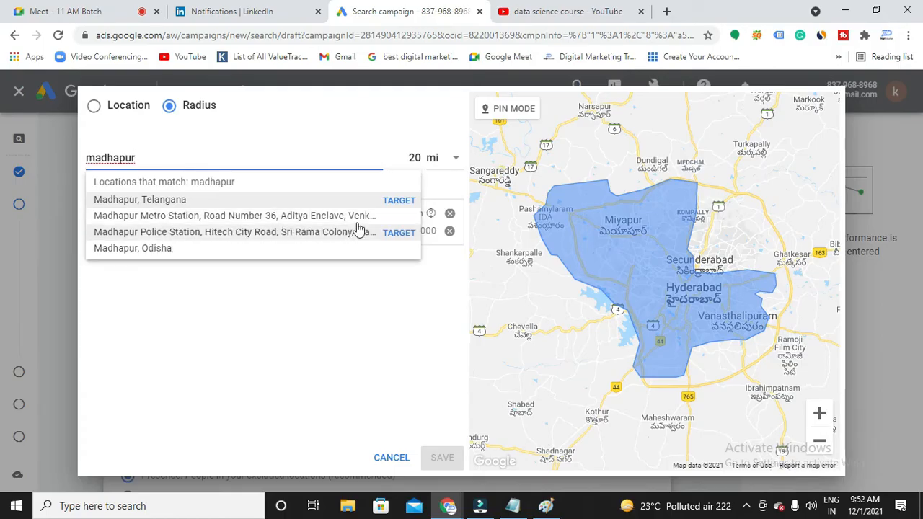
pyautogui.click(399, 234)
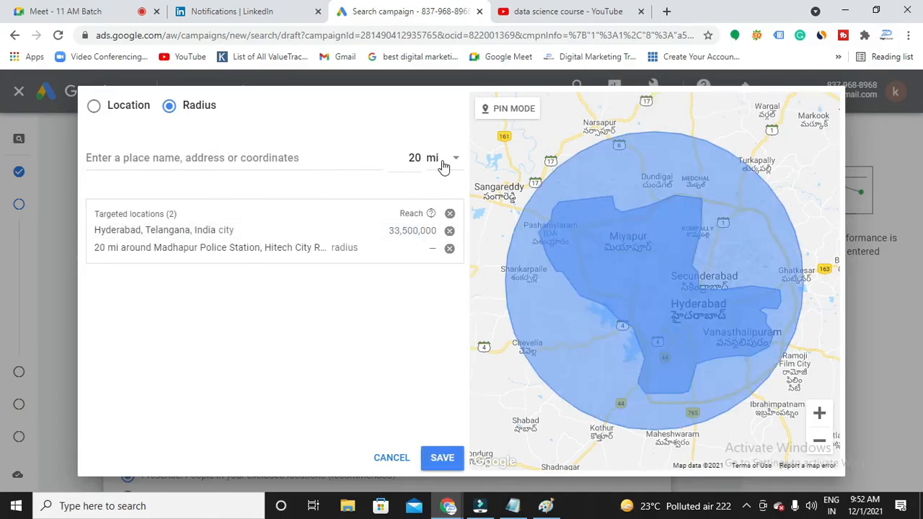
# Change the radius entry unit to km and set the radius around Madhapur Police Station, Hitech City Road to 20 km
pyautogui.click(456, 157)
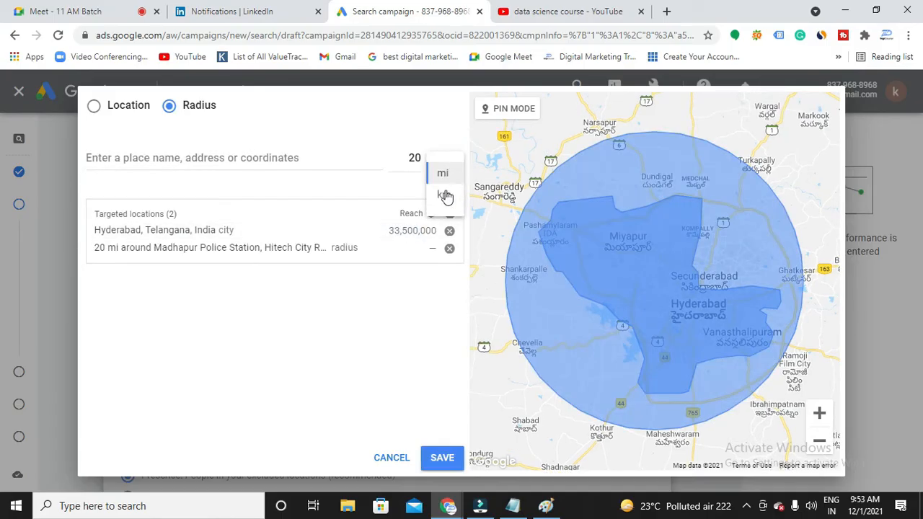
pyautogui.click(446, 194)
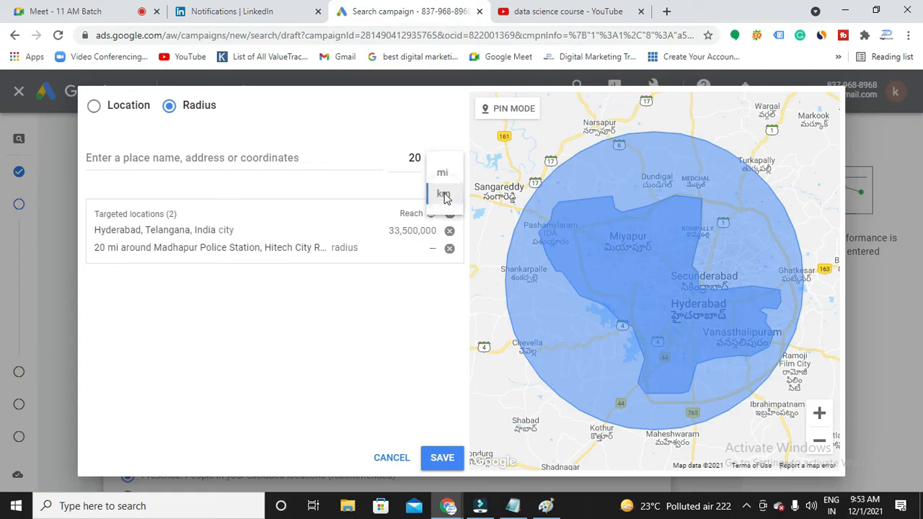
pyautogui.click(379, 185)
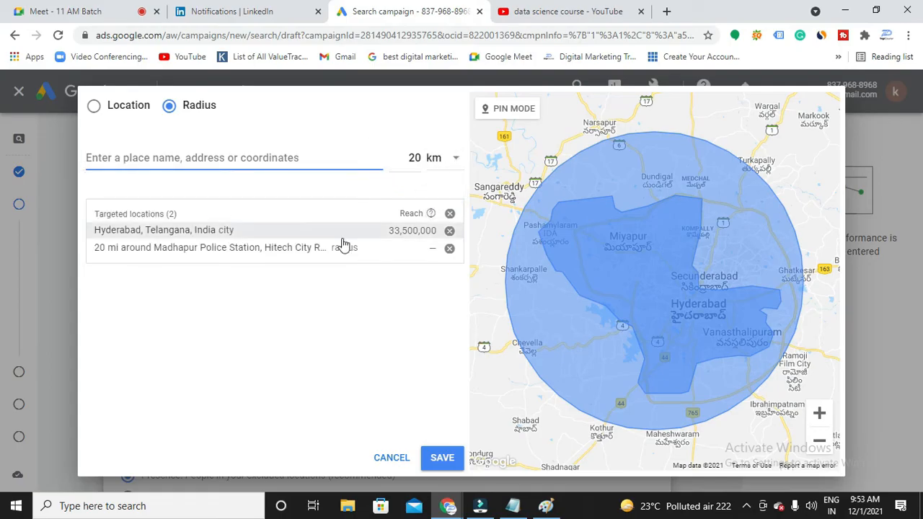
pyautogui.click(367, 247)
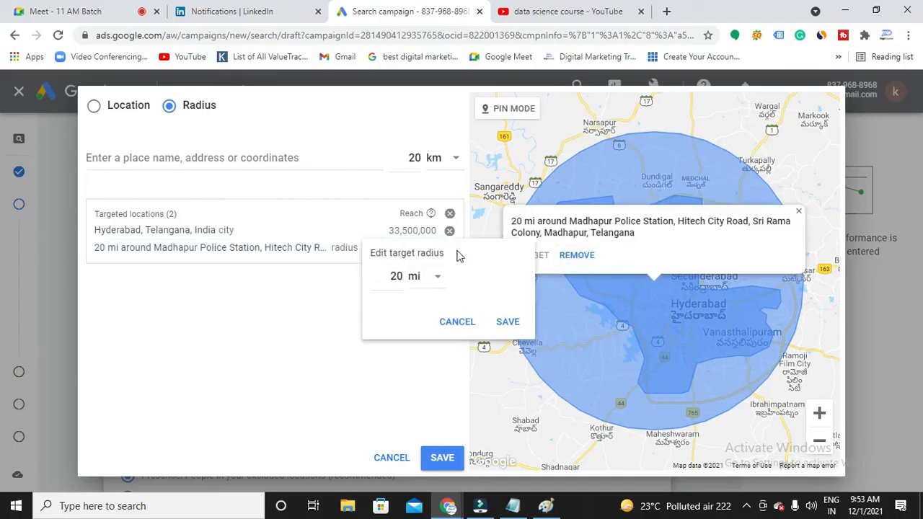
pyautogui.click(427, 280)
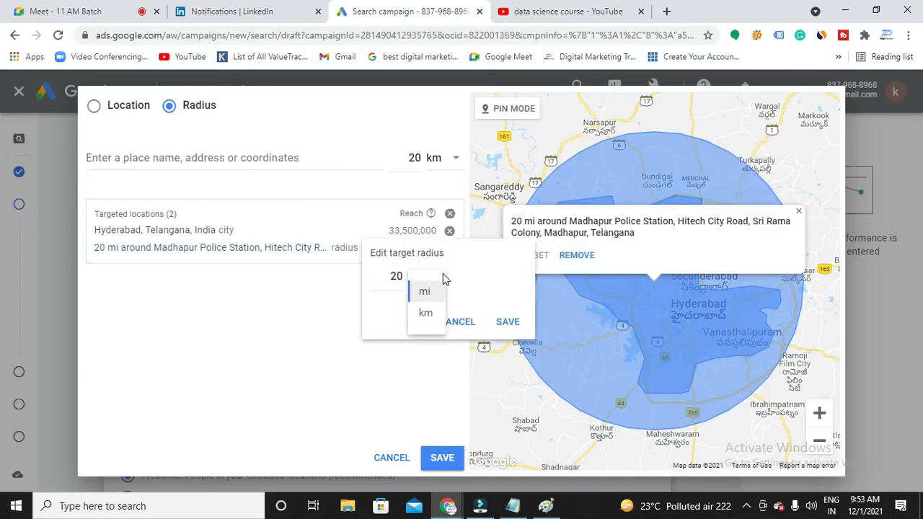
pyautogui.click(422, 315)
pyautogui.click(511, 322)
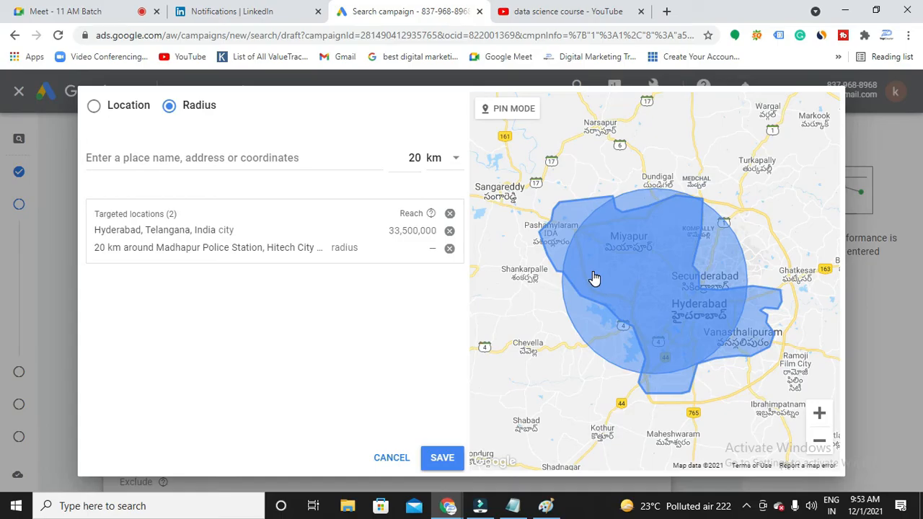
# Remove the 20 km radius target and leave the advanced location search without saving
pyautogui.click(449, 250)
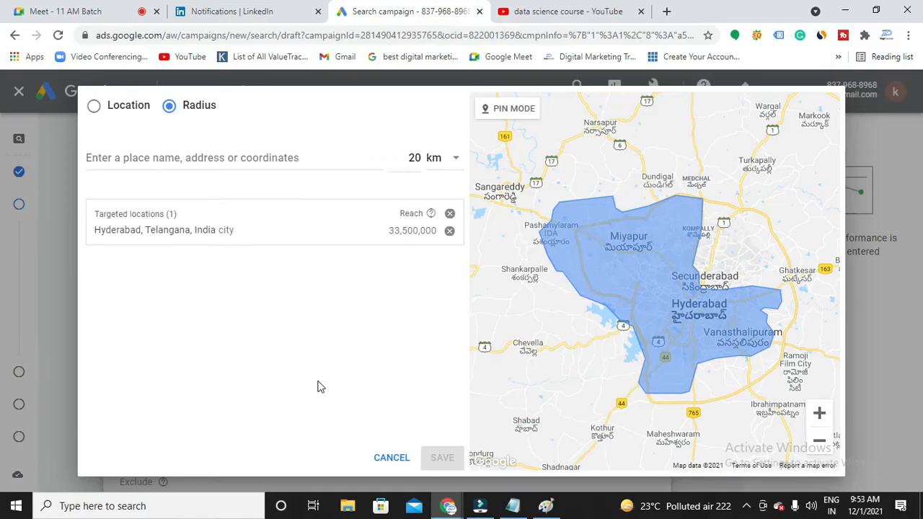
pyautogui.click(393, 459)
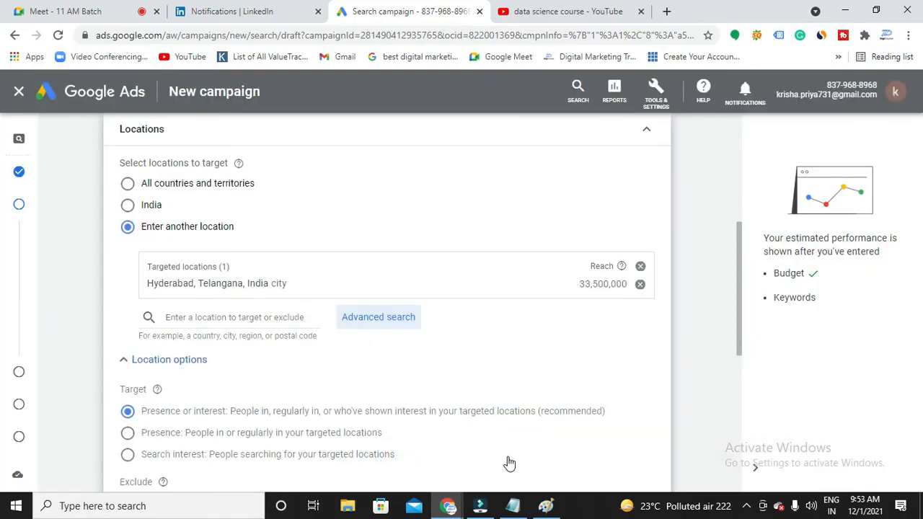
# Switch to Notepad and add two example lines below SERP, one person's name with delhi and another's with hyderabad
pyautogui.click(517, 505)
pyautogui.click(169, 369)
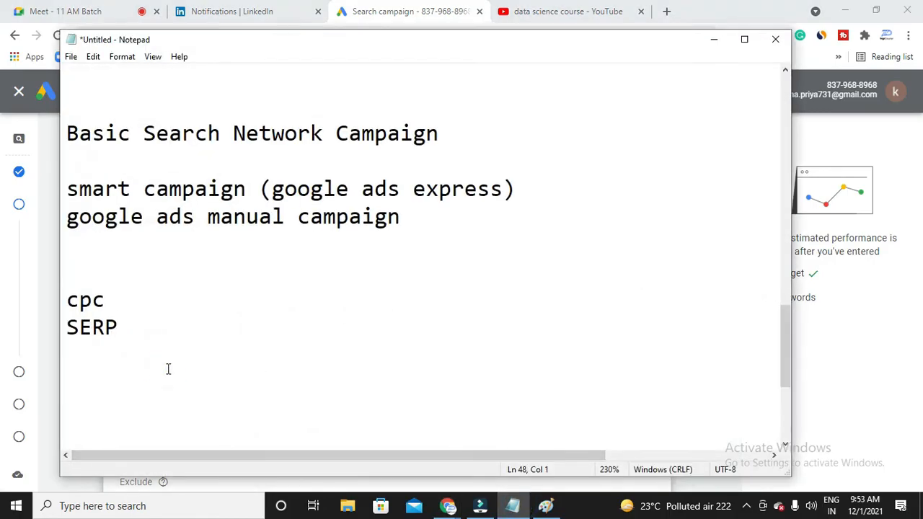
pyautogui.write('vanaja.......')
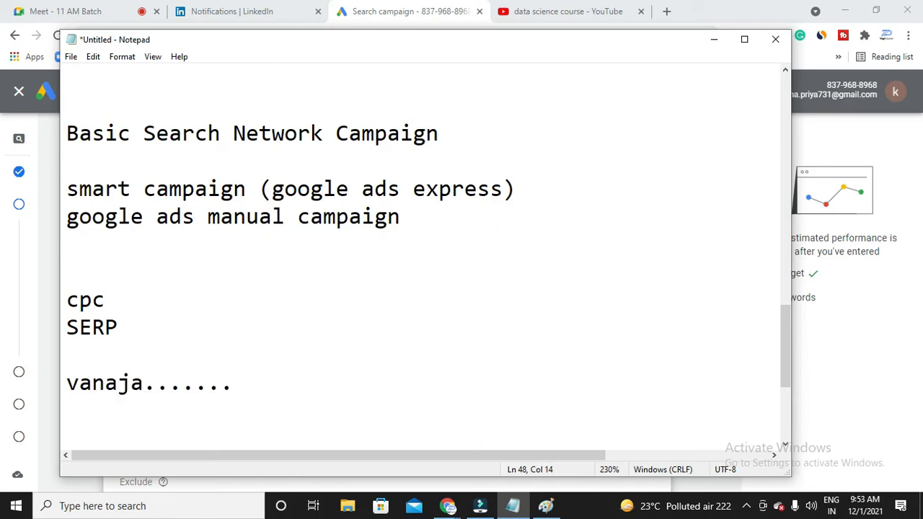
pyautogui.write('delhi')
pyautogui.press('Return')
pyautogui.press('Return')
pyautogui.write('krishna......h')
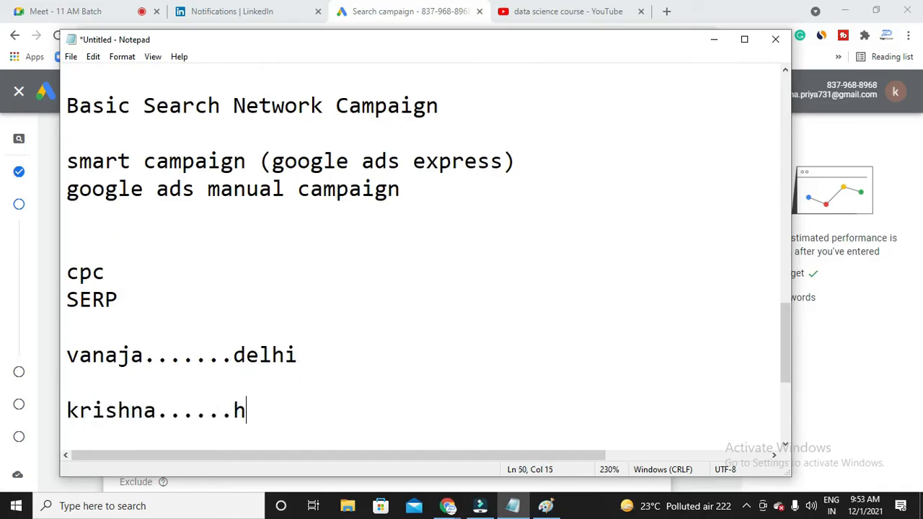
pyautogui.write('yderabad')
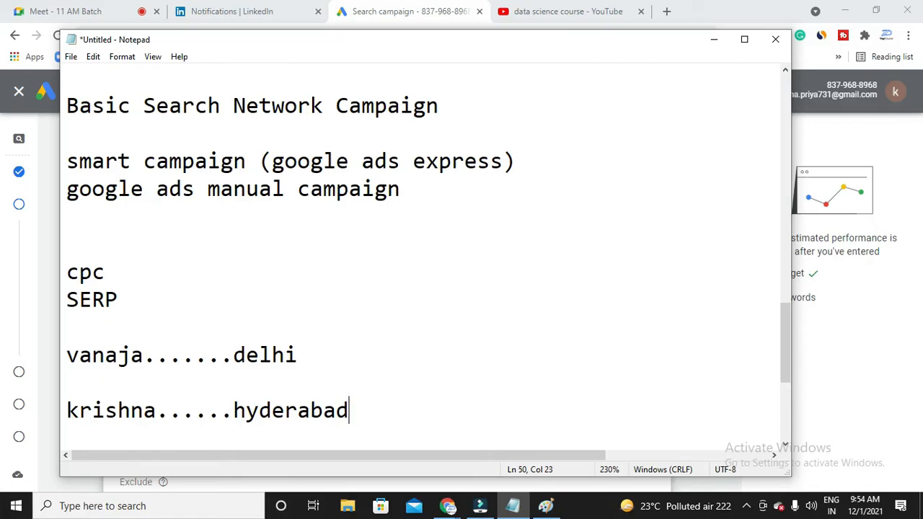
# Append the example search "digital marketing training in hy" to the delhi line
pyautogui.click(296, 353)
pyautogui.write('.....digital')
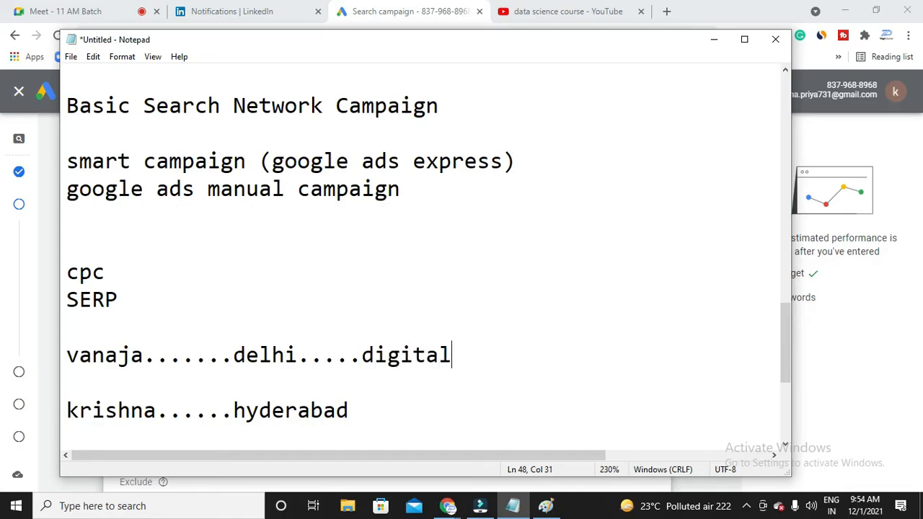
pyautogui.write(' market')
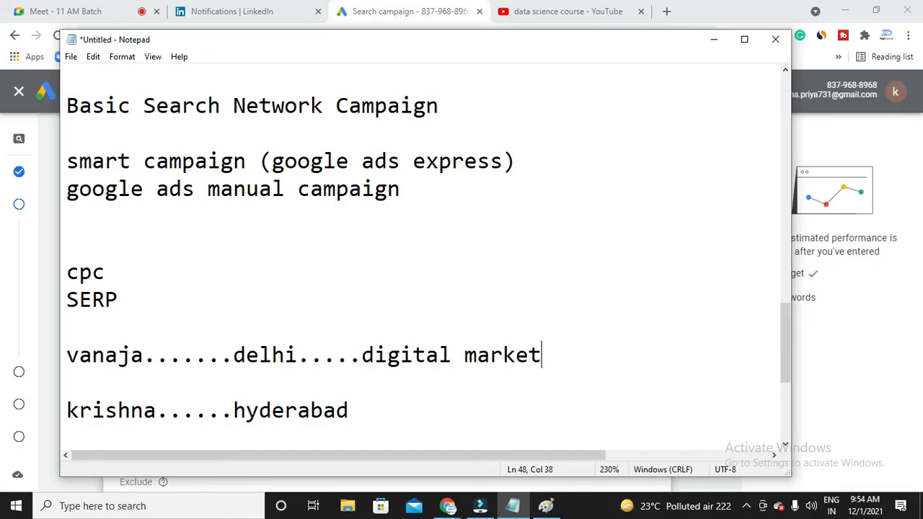
pyautogui.write('ing training in hy')
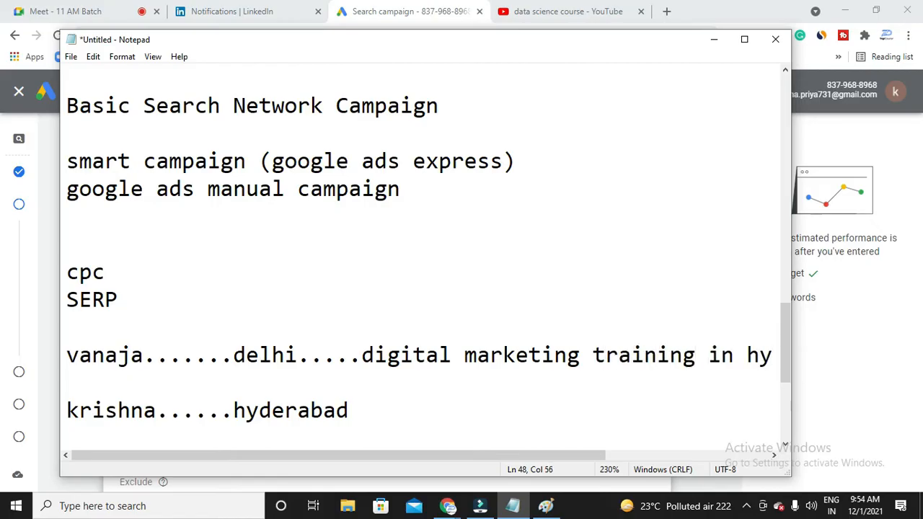
pyautogui.hotkey('ctrl', '-')
pyautogui.hotkey('ctrl', '-')
pyautogui.hotkey('ctrl', '-')
pyautogui.hotkey('ctrl', '-')
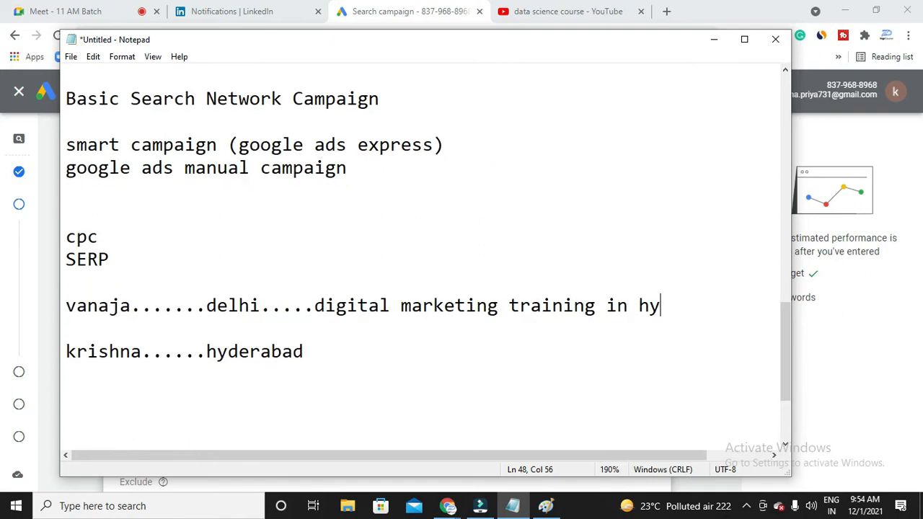
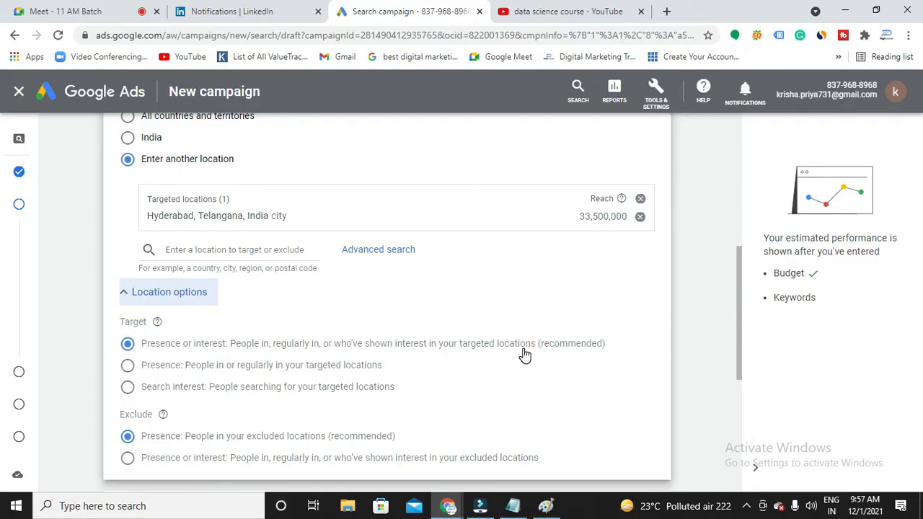
# Recheck the example notes in Notepad and set the location target option to Presence: People in or regularly in your targeted locations
pyautogui.click(511, 505)
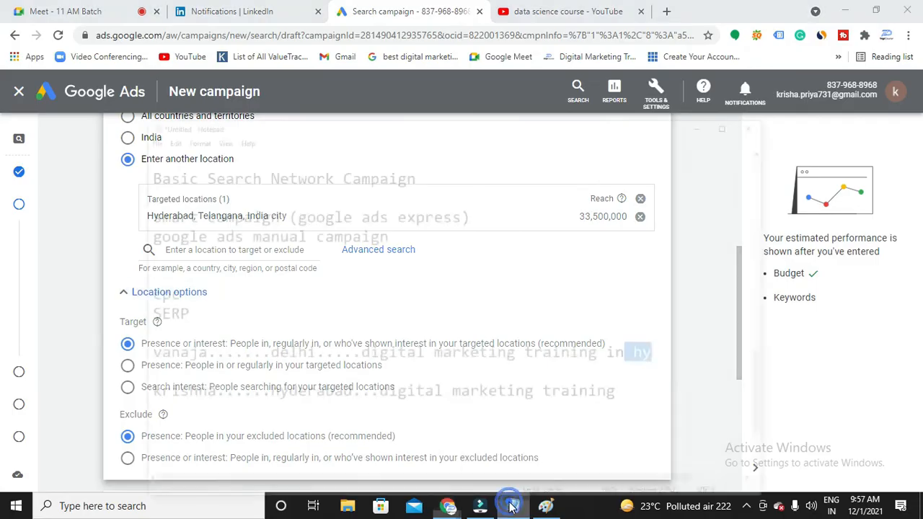
pyautogui.click(576, 366)
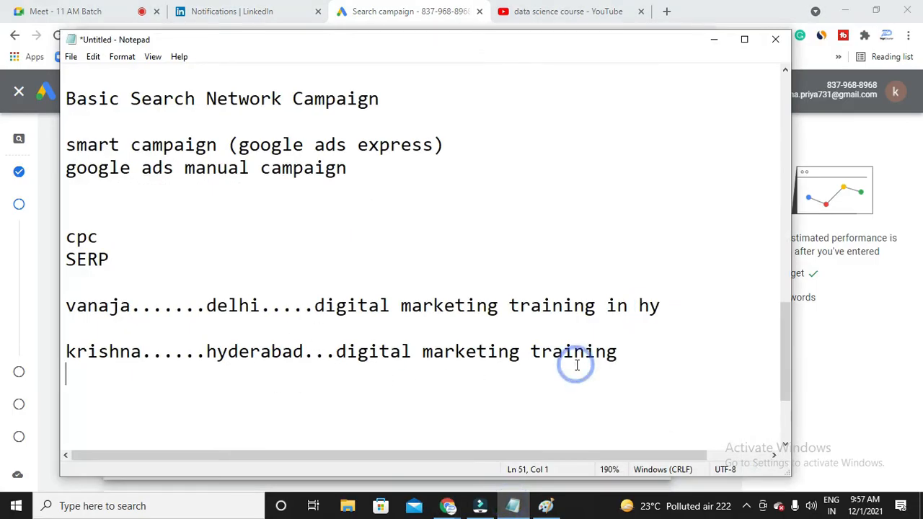
pyautogui.click(714, 41)
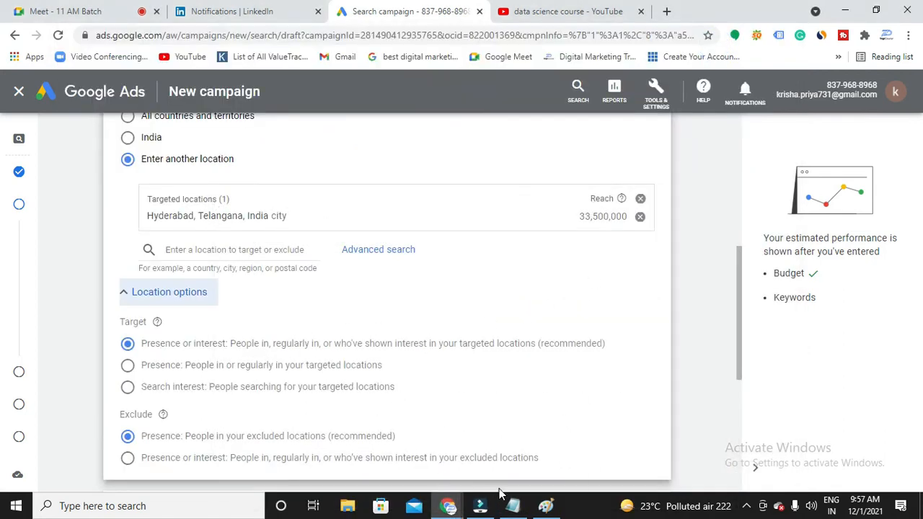
pyautogui.click(513, 506)
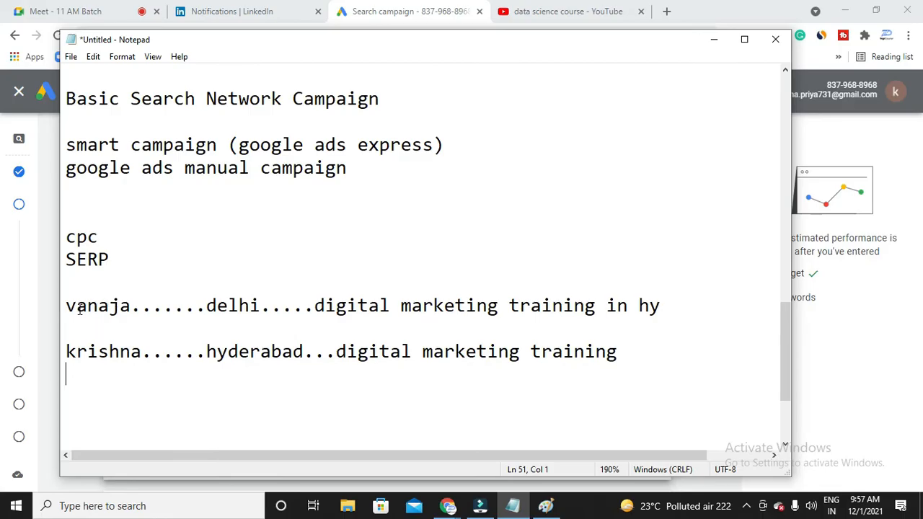
pyautogui.moveTo(66, 309); pyautogui.dragTo(163, 309)
pyautogui.click(220, 320)
pyautogui.click(714, 39)
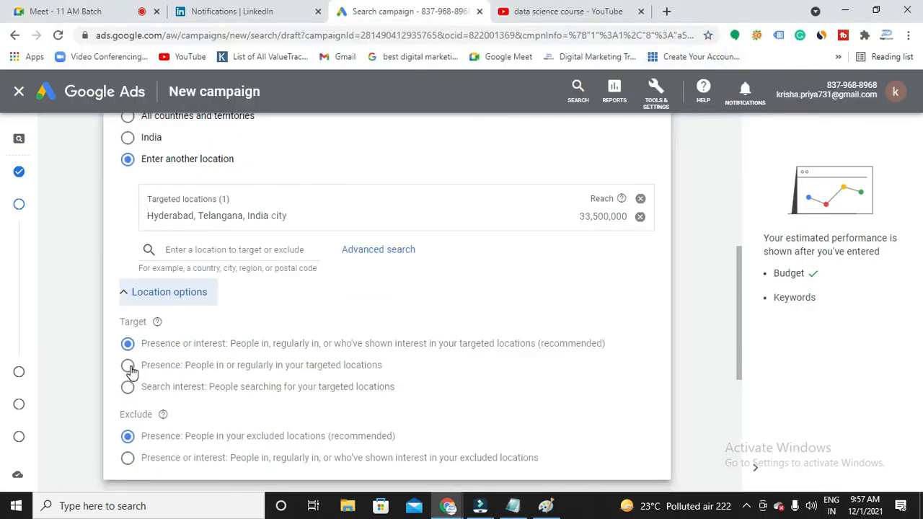
pyautogui.click(128, 368)
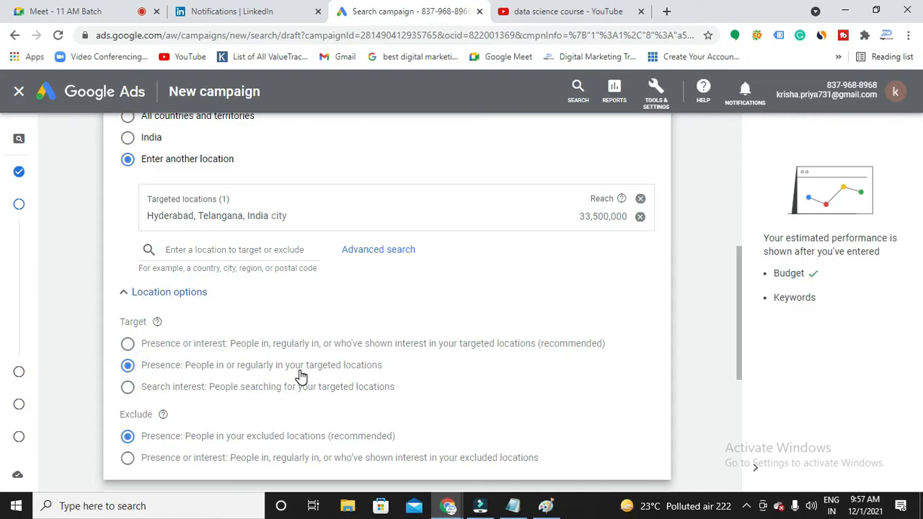
# Switch to Notepad to compare the delhi and hyderabad example searches, and return to the campaign settings
pyautogui.click(513, 506)
pyautogui.moveTo(67, 351); pyautogui.dragTo(154, 351)
pyautogui.click(153, 304)
pyautogui.moveTo(153, 304); pyautogui.dragTo(52, 299)
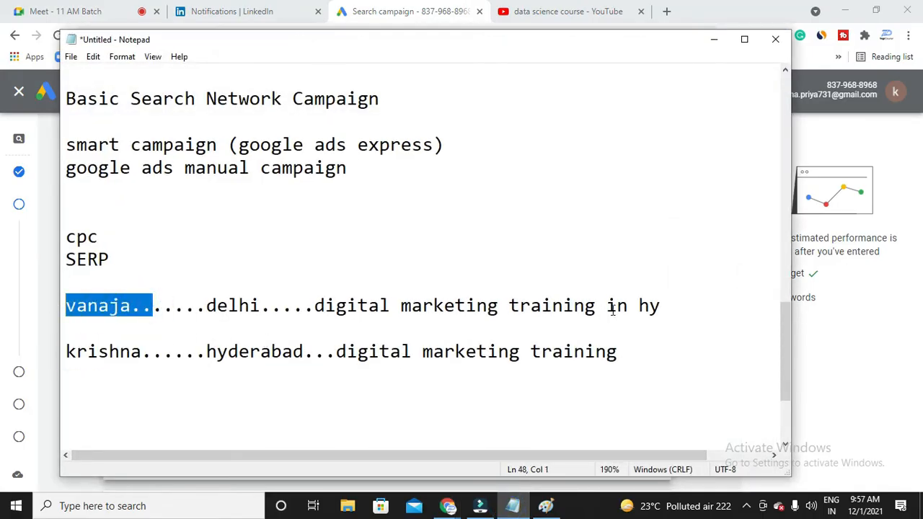
pyautogui.moveTo(628, 308); pyautogui.dragTo(684, 305)
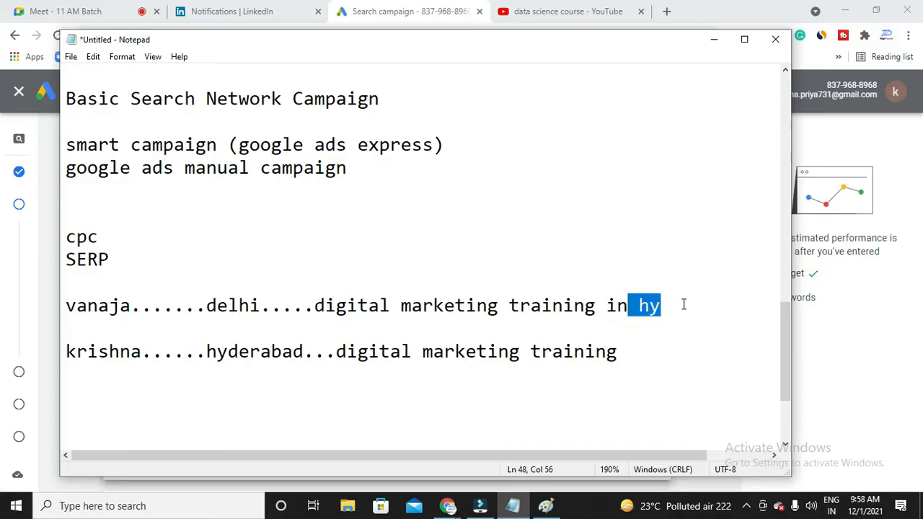
pyautogui.click(683, 304)
pyautogui.moveTo(682, 305); pyautogui.dragTo(64, 301)
pyautogui.click(483, 311)
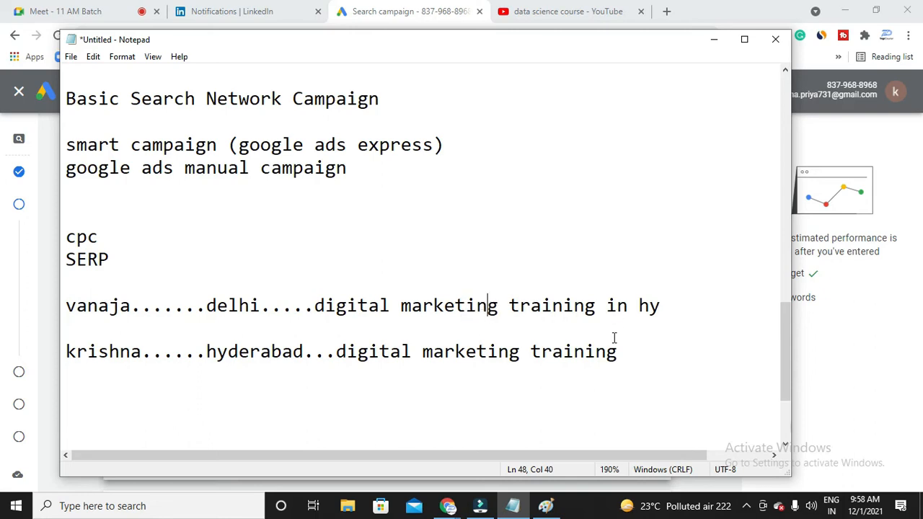
pyautogui.moveTo(627, 351); pyautogui.dragTo(142, 351)
pyautogui.click(206, 351)
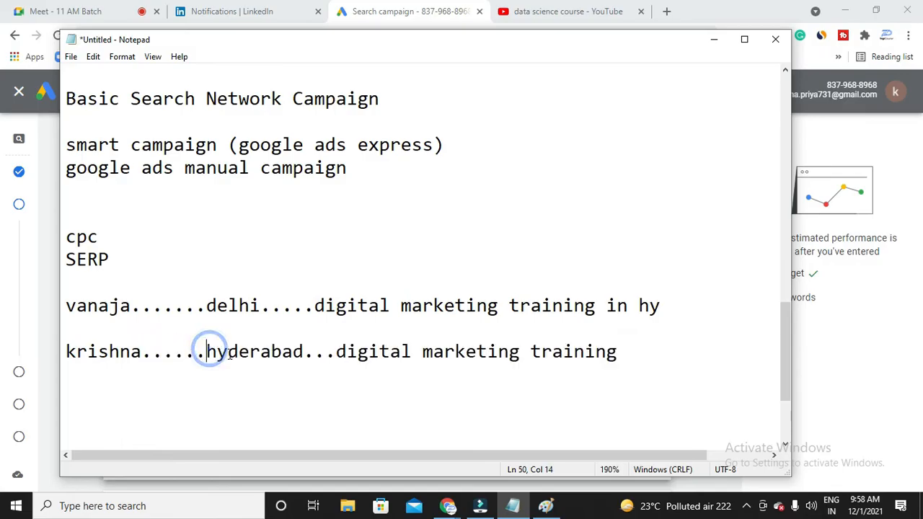
pyautogui.moveTo(66, 339); pyautogui.dragTo(610, 351)
pyautogui.click(628, 351)
pyautogui.click(712, 39)
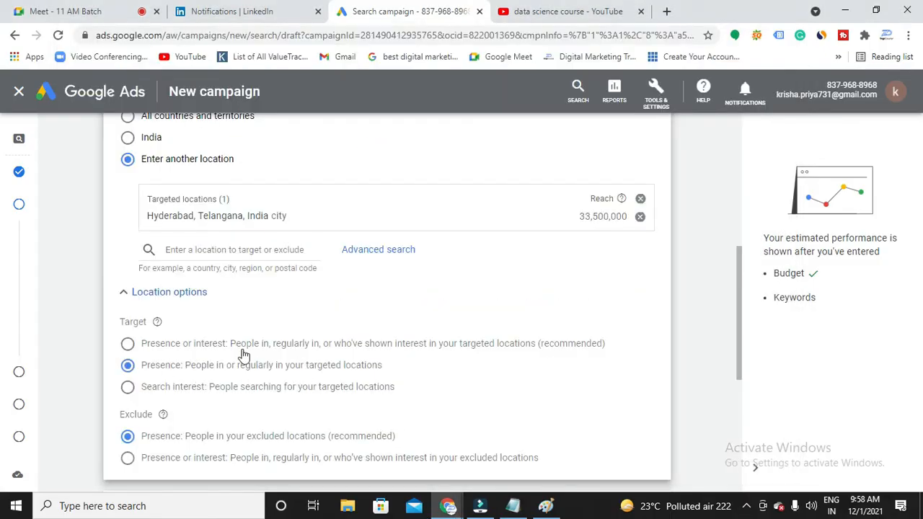
# Set the location target option to Presence or interest and collapse the location options
pyautogui.click(128, 344)
pyautogui.click(124, 296)
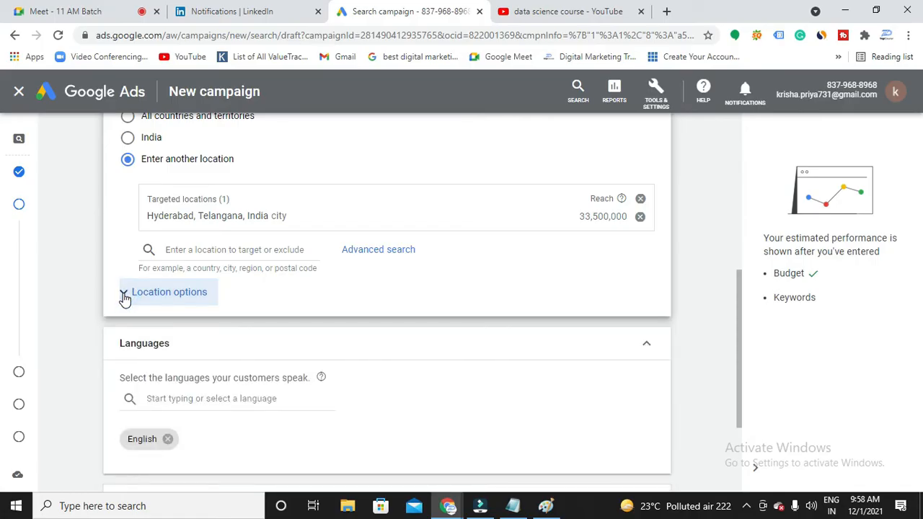
pyautogui.scroll(1, 207, 262)
# Set the campaign start date to Dec 2, 2021 under the additional settings, leaving the end date as None
pyautogui.scroll(-3, 207, 261)
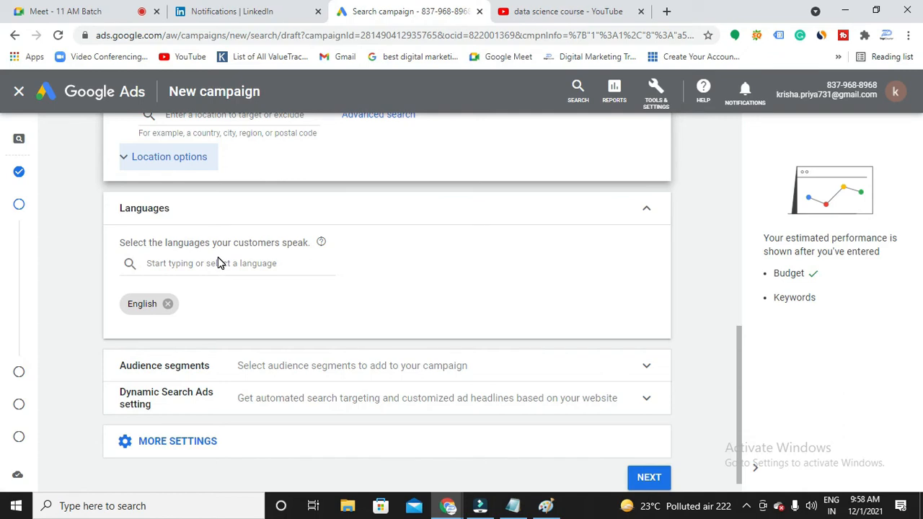
pyautogui.scroll(-1, 220, 263)
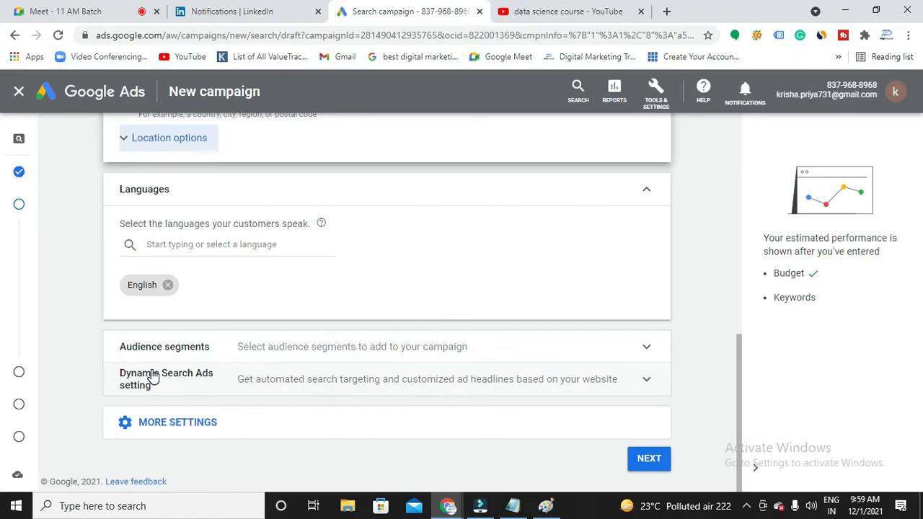
pyautogui.click(165, 426)
pyautogui.scroll(-2, 166, 431)
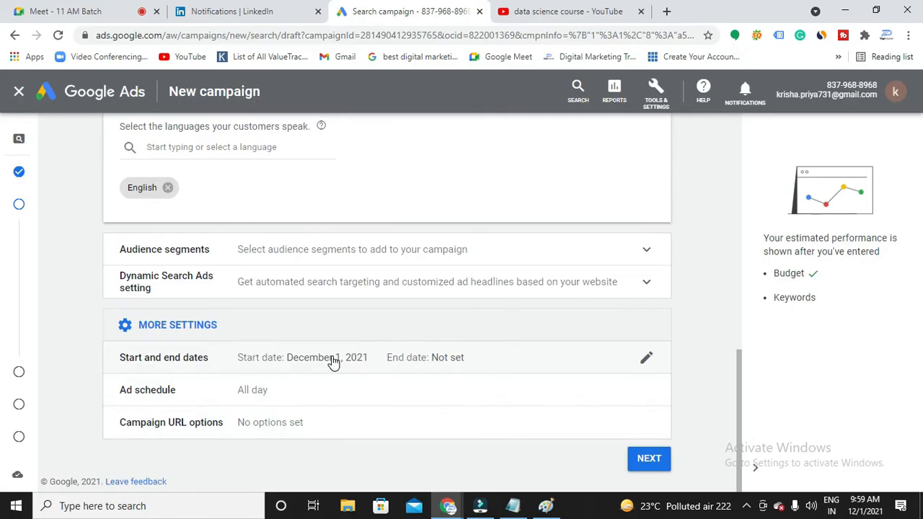
pyautogui.click(647, 359)
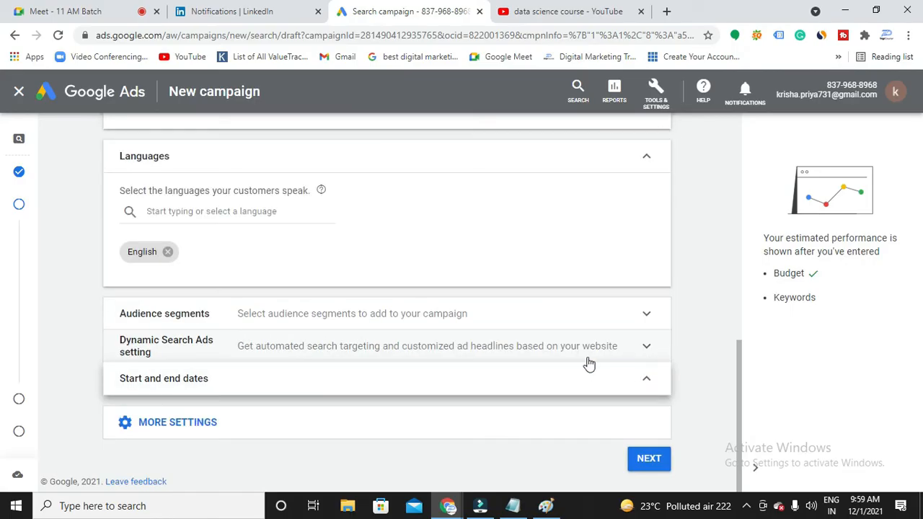
pyautogui.scroll(-1, 372, 393)
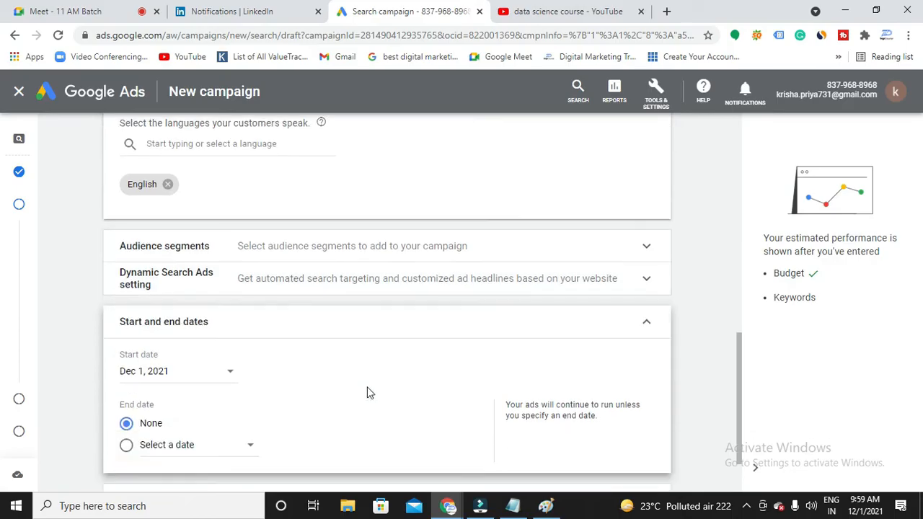
pyautogui.click(221, 369)
pyautogui.click(226, 227)
pyautogui.click(201, 376)
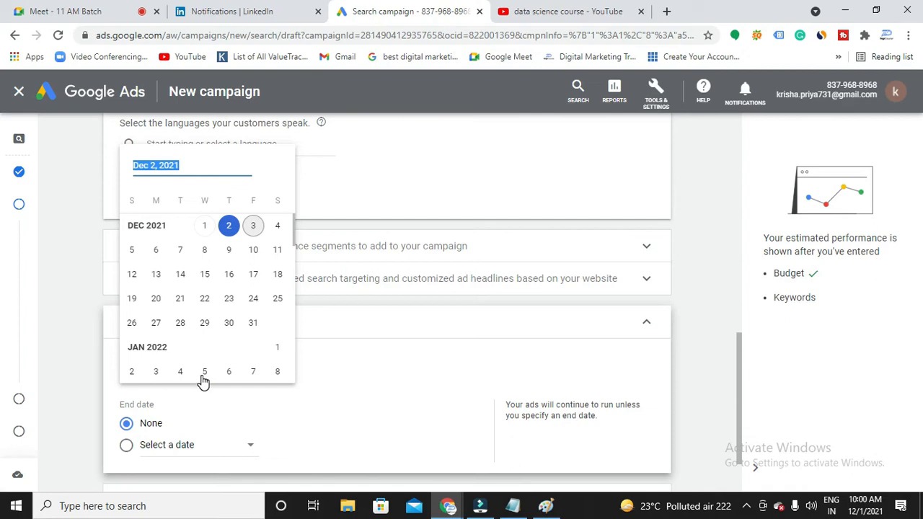
pyautogui.click(379, 302)
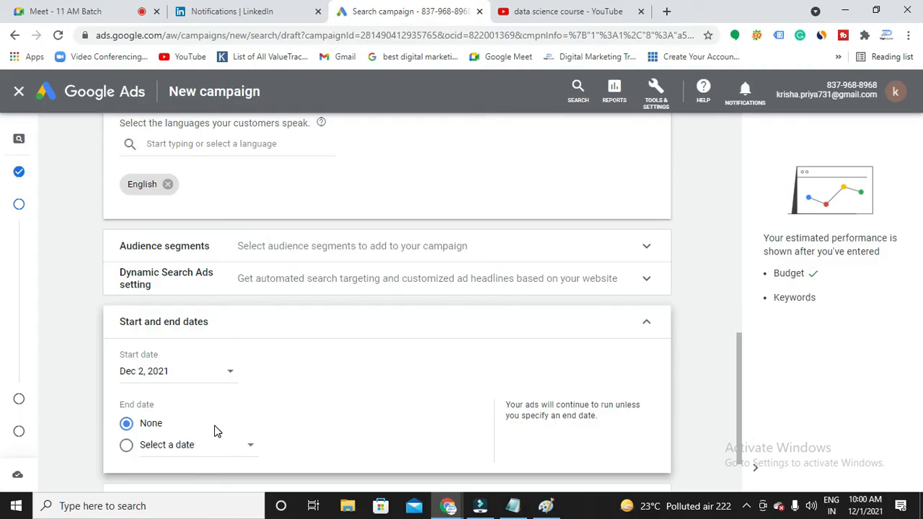
pyautogui.click(647, 326)
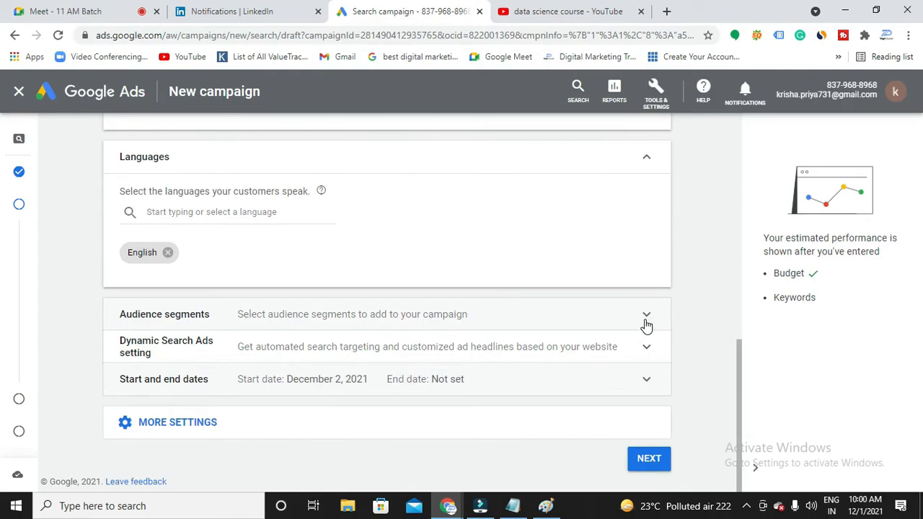
# Restrict the campaign's ad schedule to Saturdays
pyautogui.click(223, 432)
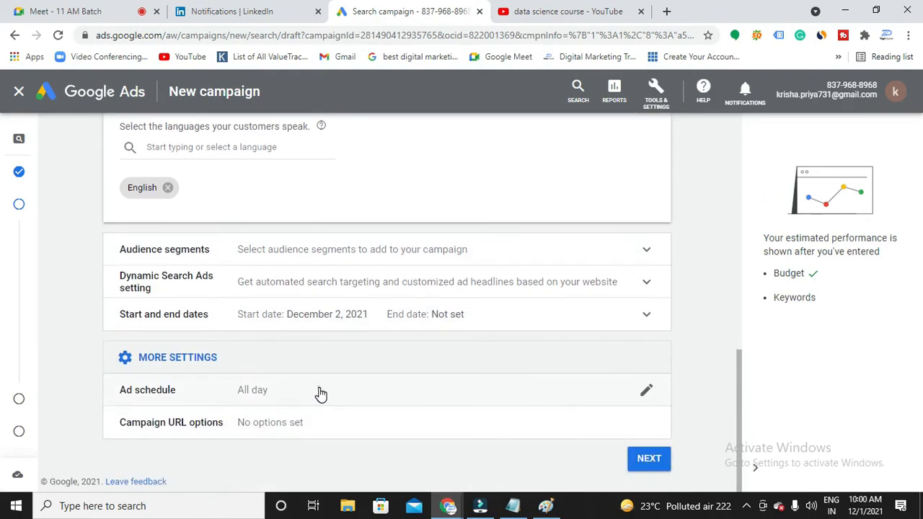
pyautogui.click(319, 391)
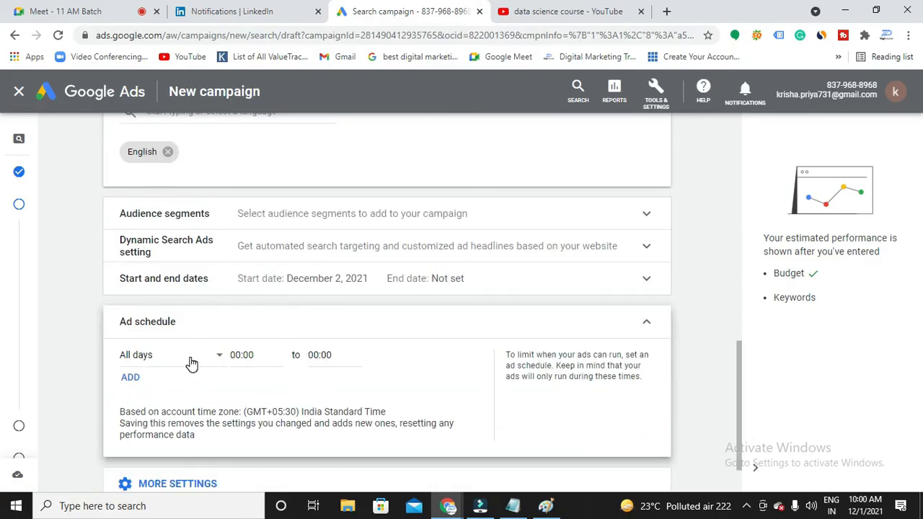
pyautogui.click(191, 360)
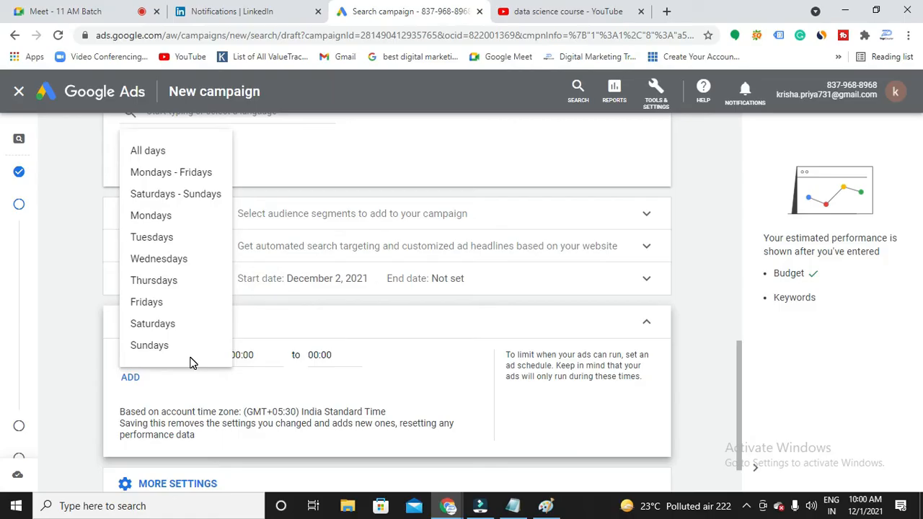
pyautogui.click(172, 326)
pyautogui.click(173, 325)
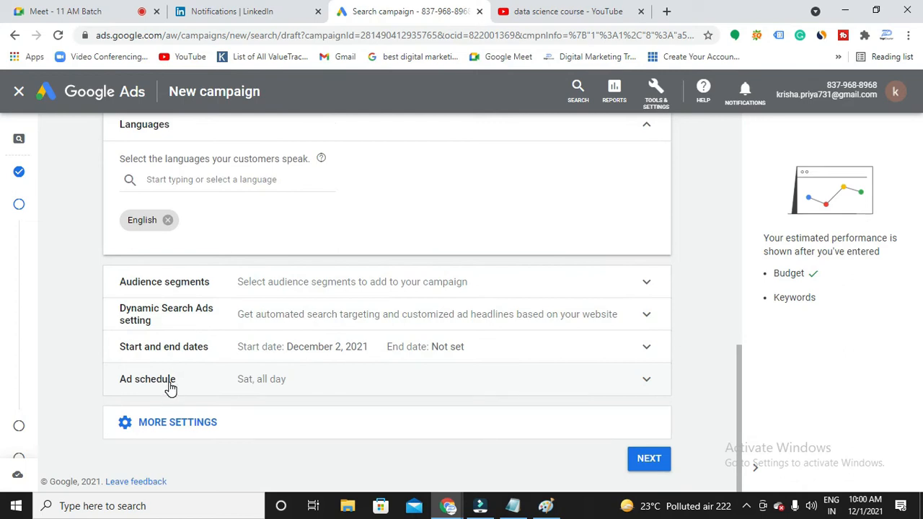
# Remove the Saturdays entry so the ad schedule covers all days, and continue to the Keywords and ads page
pyautogui.click(169, 382)
pyautogui.click(254, 352)
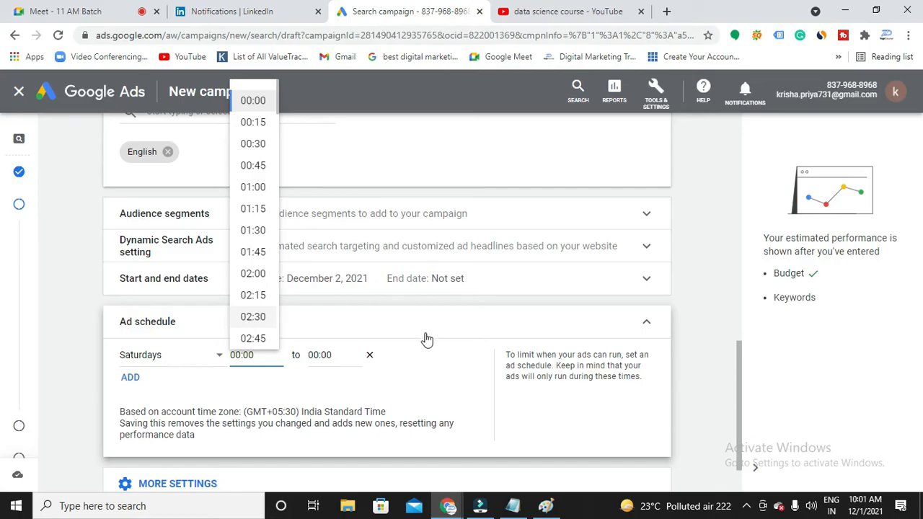
pyautogui.click(370, 355)
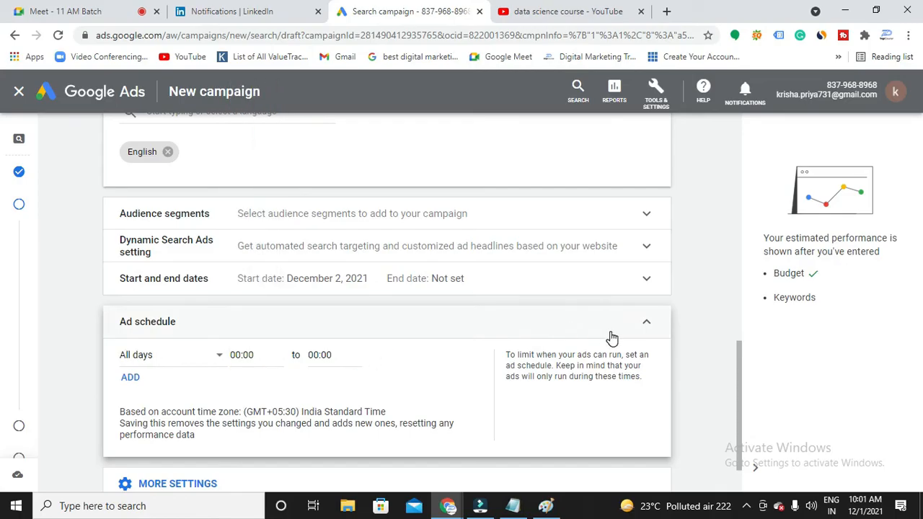
pyautogui.click(645, 324)
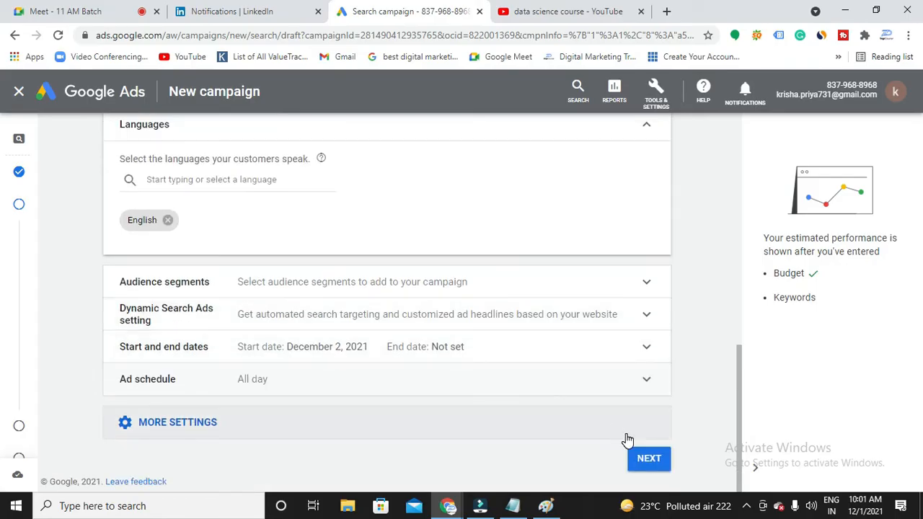
pyautogui.click(642, 460)
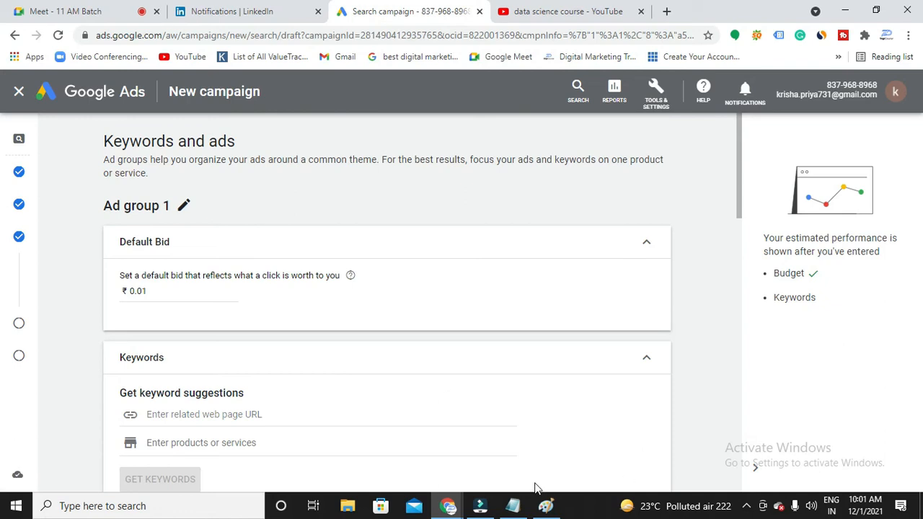
# Switch to Notepad and list "budget", "bidding" and "locations" on separate lines below the example searches
pyautogui.click(513, 506)
pyautogui.click(148, 415)
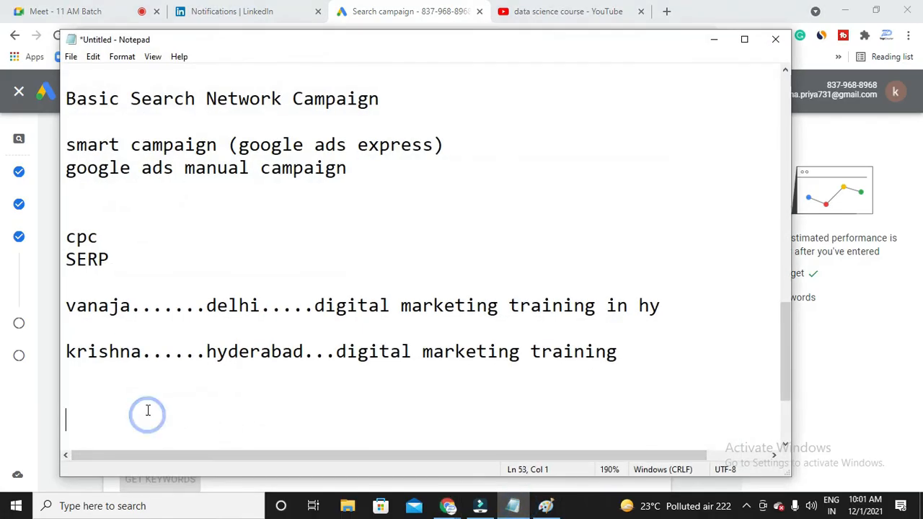
pyautogui.write('budget')
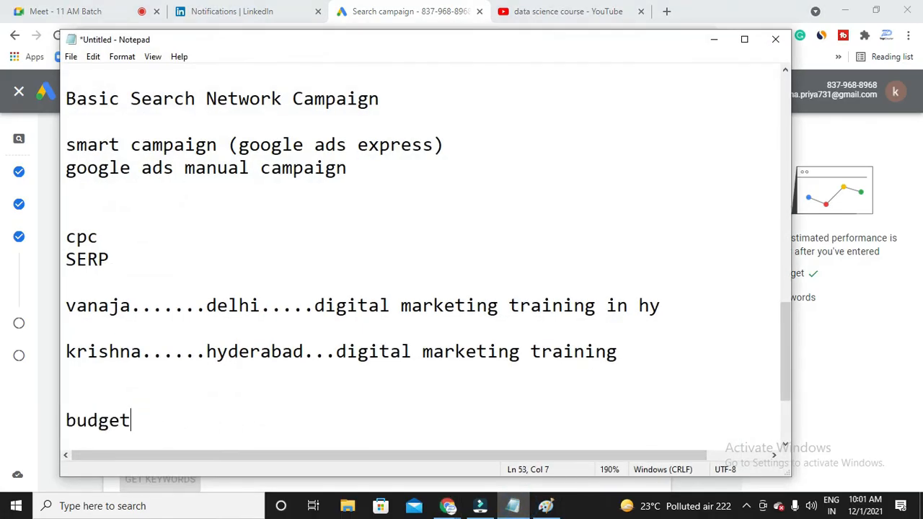
pyautogui.press('Return')
pyautogui.write('biddi')
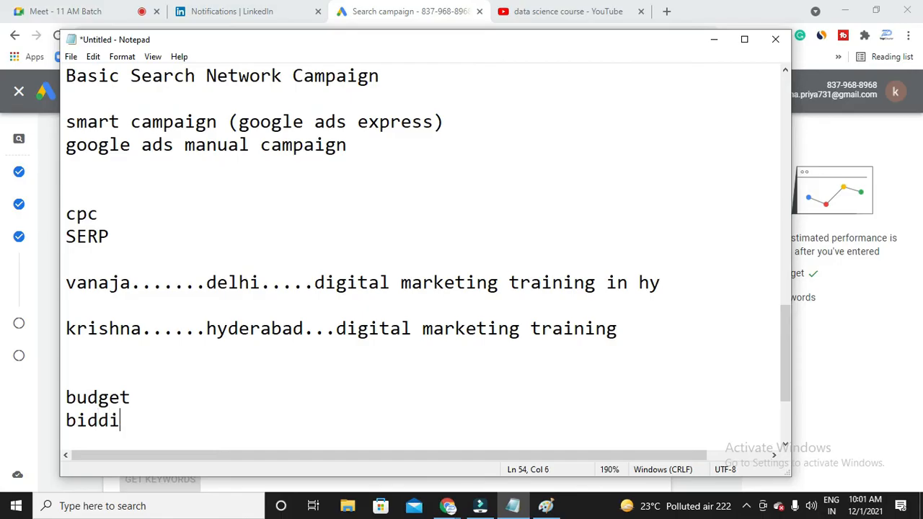
pyautogui.write('ng')
pyautogui.press('Return')
pyautogui.write('locations')
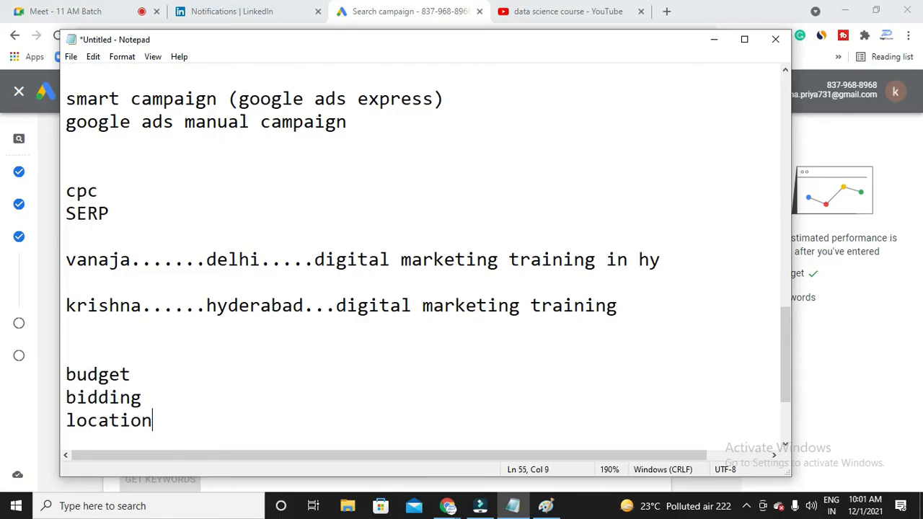
# Extend the Notepad list with the lines "networks", "start date" and "ad shedule"
pyautogui.press('Return')
pyautogui.write('networks')
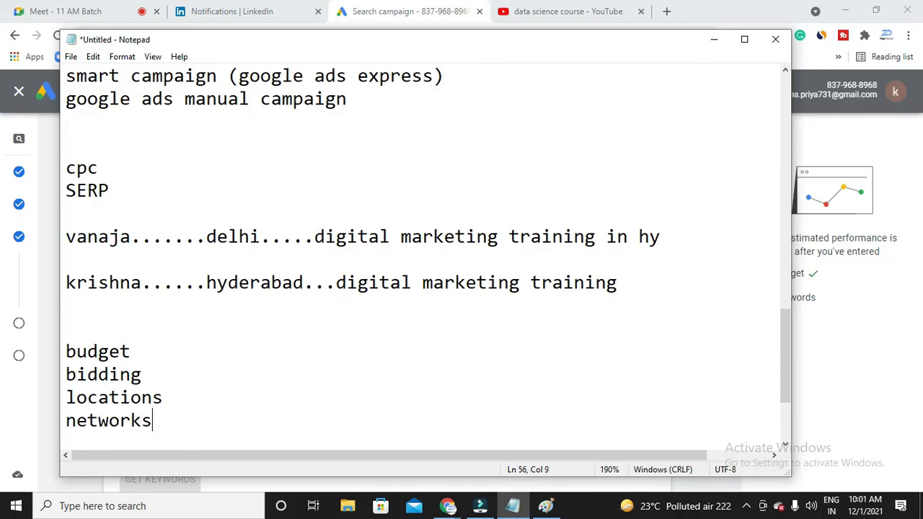
pyautogui.press('Return')
pyautogui.write('sta')
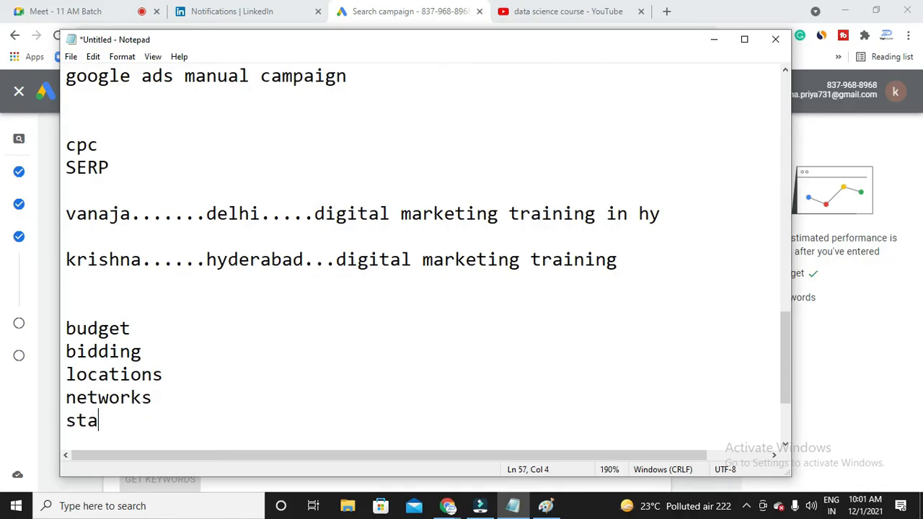
pyautogui.write('rt date')
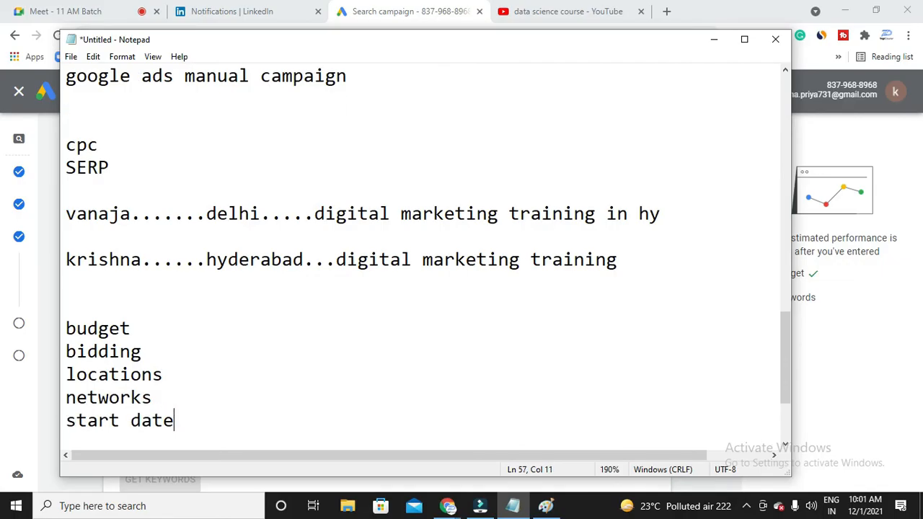
pyautogui.press('Return')
pyautogui.write('ad shedule')
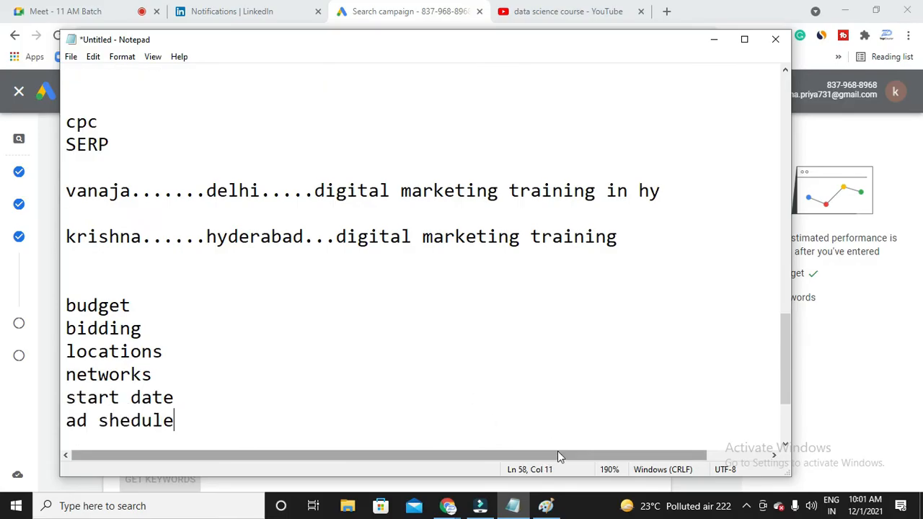
# Check the account structure diagram in Paint, add two line breaks after the Notepad list, and return to Google Ads
pyautogui.click(546, 505)
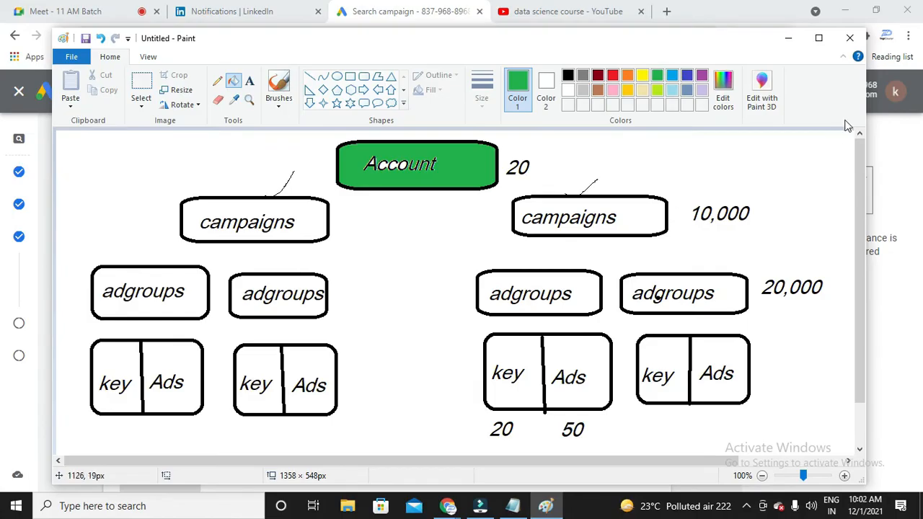
pyautogui.click(788, 38)
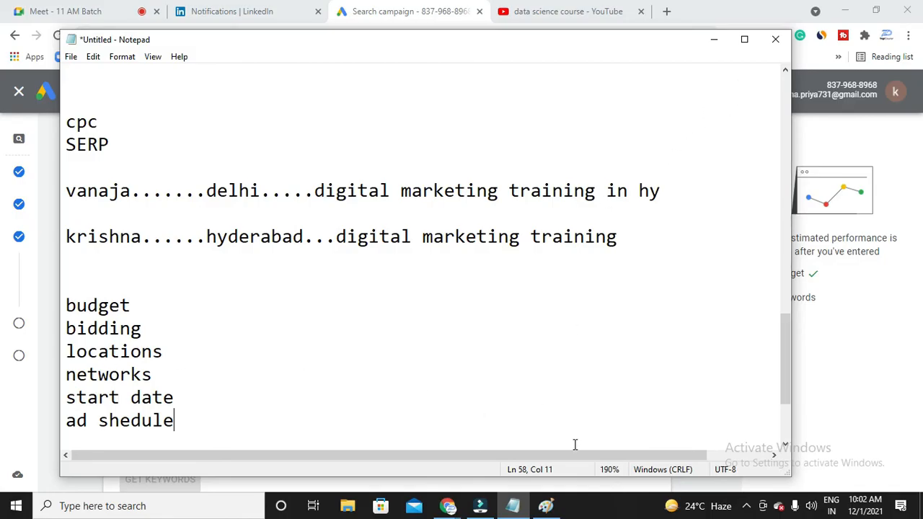
pyautogui.press('Return')
pyautogui.press('Return')
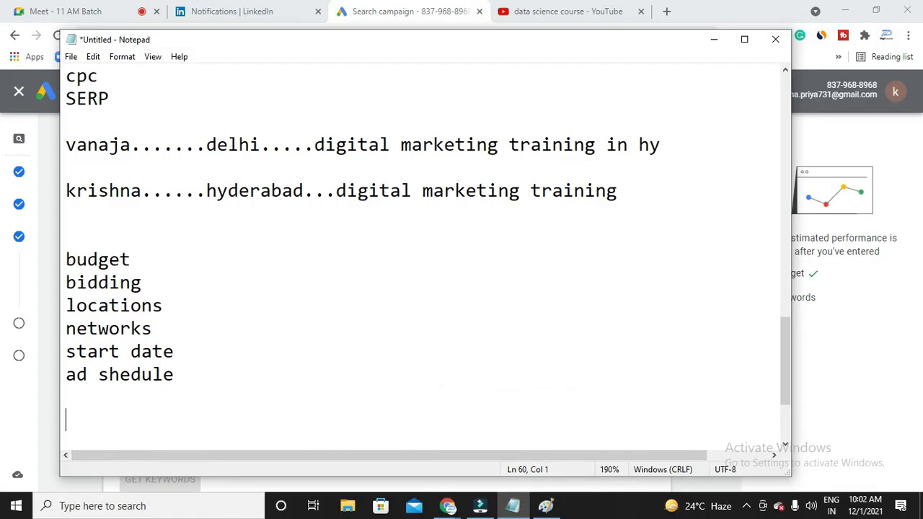
pyautogui.click(714, 39)
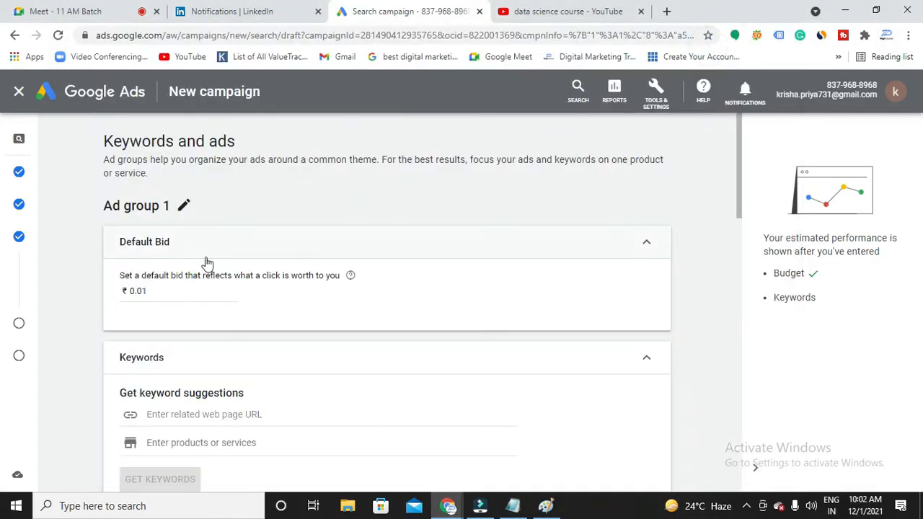
# In Paint, fill the campaigns box beside 10,000 with green, add the text "1" after 10,000, and return to Google Ads
pyautogui.click(555, 510)
pyautogui.click(560, 207)
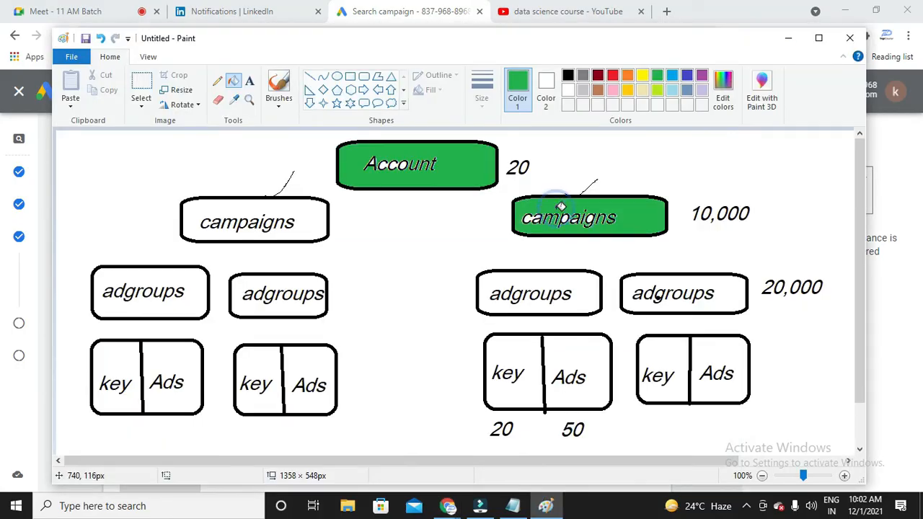
pyautogui.click(249, 81)
pyautogui.click(772, 209)
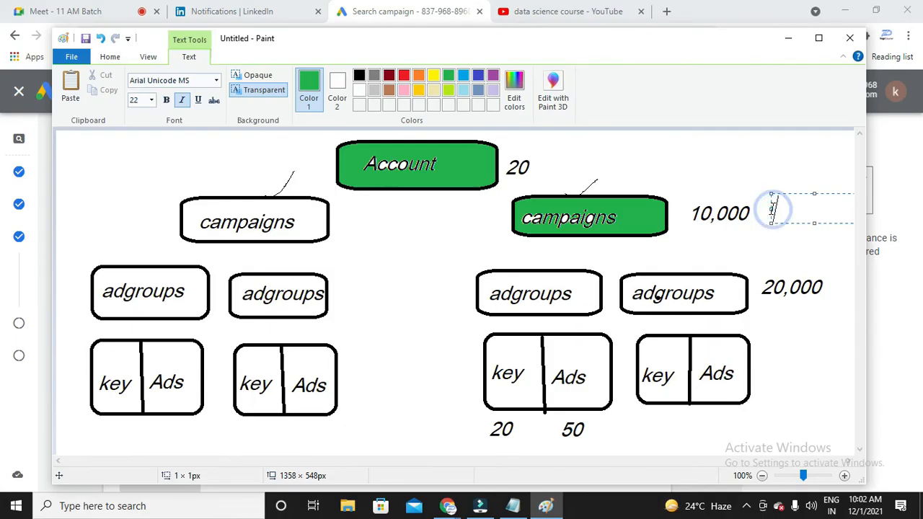
pyautogui.write('1')
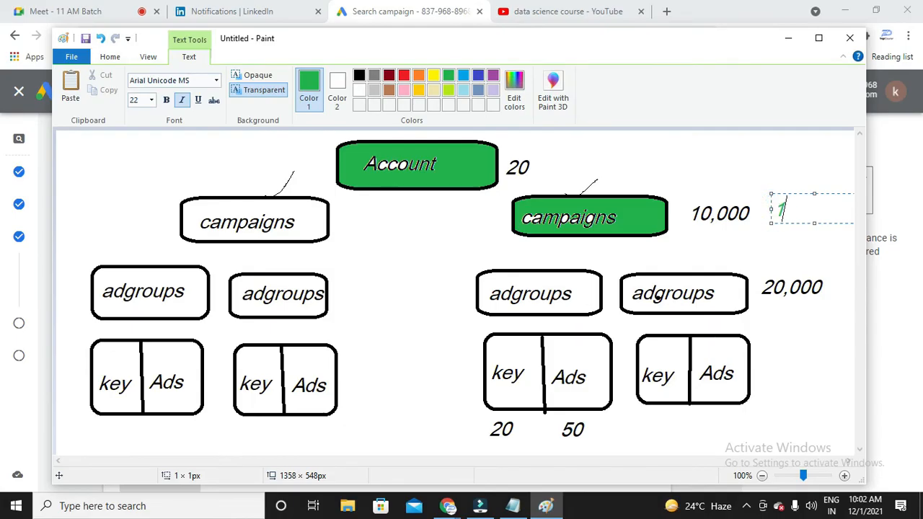
pyautogui.click(555, 251)
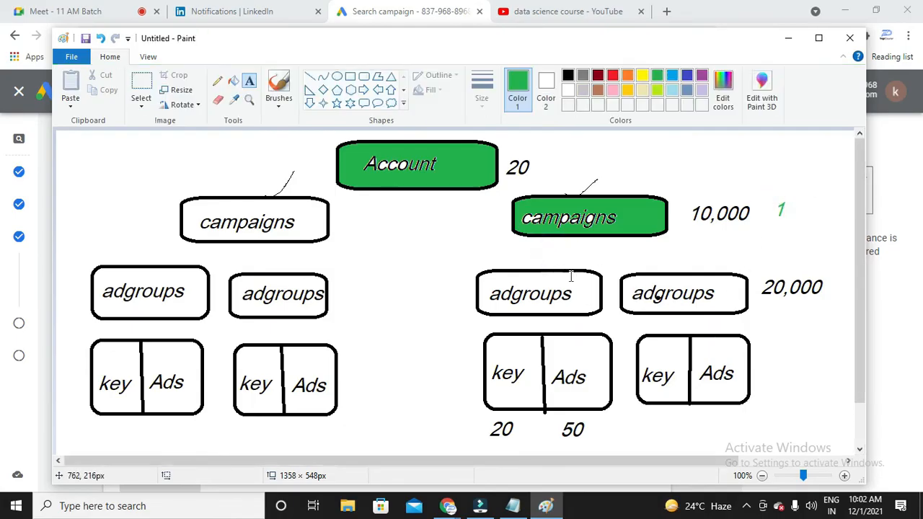
pyautogui.click(789, 38)
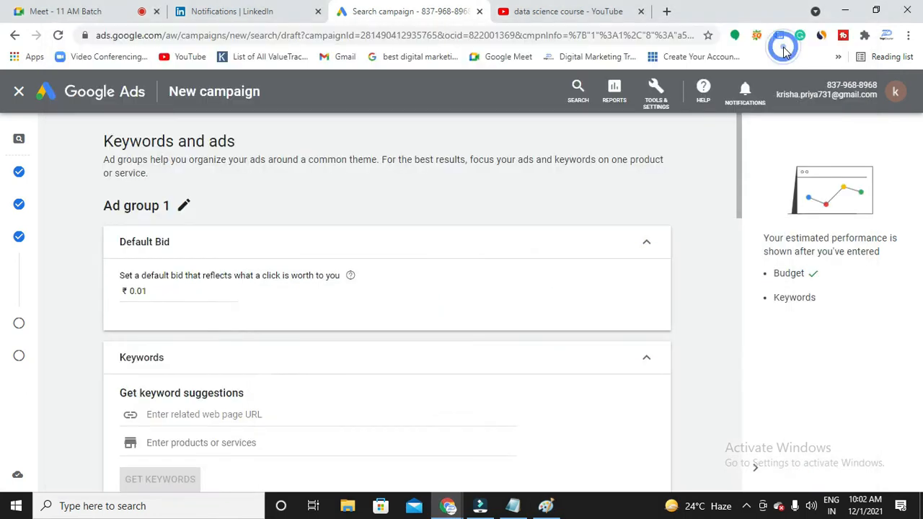
# Rename the ad group as Digital Marketing
pyautogui.click(185, 206)
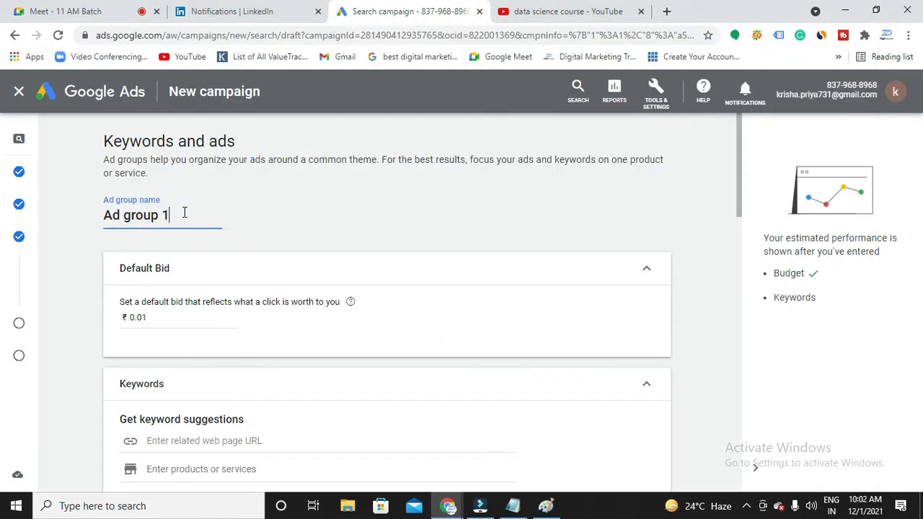
pyautogui.press('BackSpace')
pyautogui.press('BackSpace')
pyautogui.press('BackSpace')
pyautogui.press('BackSpace')
pyautogui.press('BackSpace')
pyautogui.press('BackSpace')
pyautogui.press('BackSpace')
pyautogui.press('BackSpace')
pyautogui.press('BackSpace')
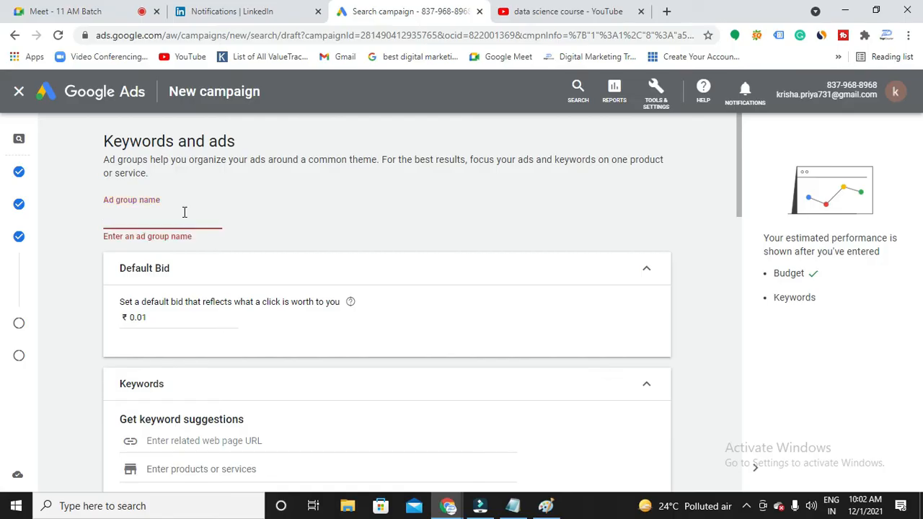
pyautogui.write('Digi')
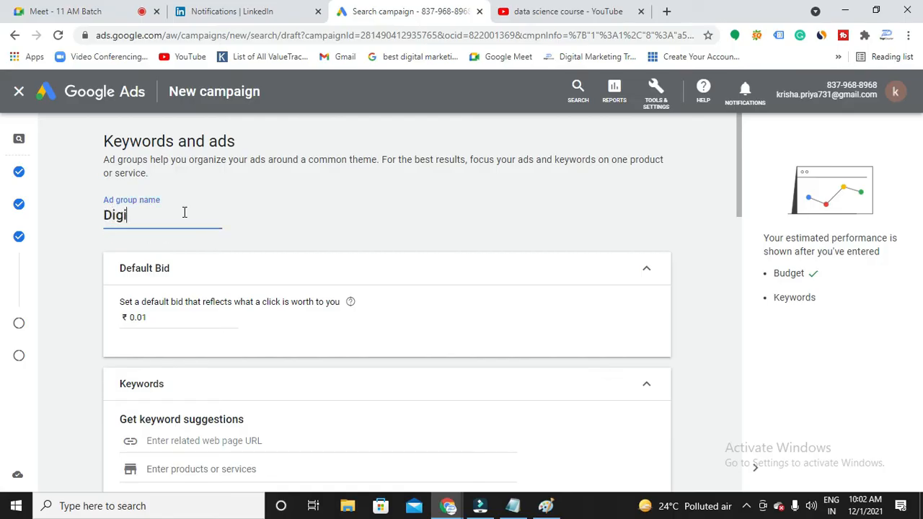
pyautogui.write('tal Marketing')
# In Paint, pencil a short green stroke between the adgroups box and the key/Ads box marked 20 and 50, and return to Google Ads
pyautogui.scroll(-5, 185, 213)
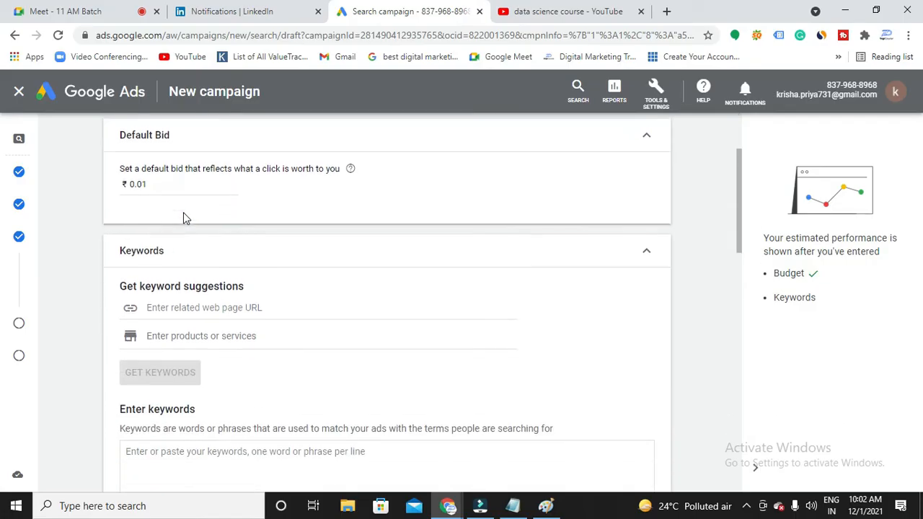
pyautogui.click(189, 259)
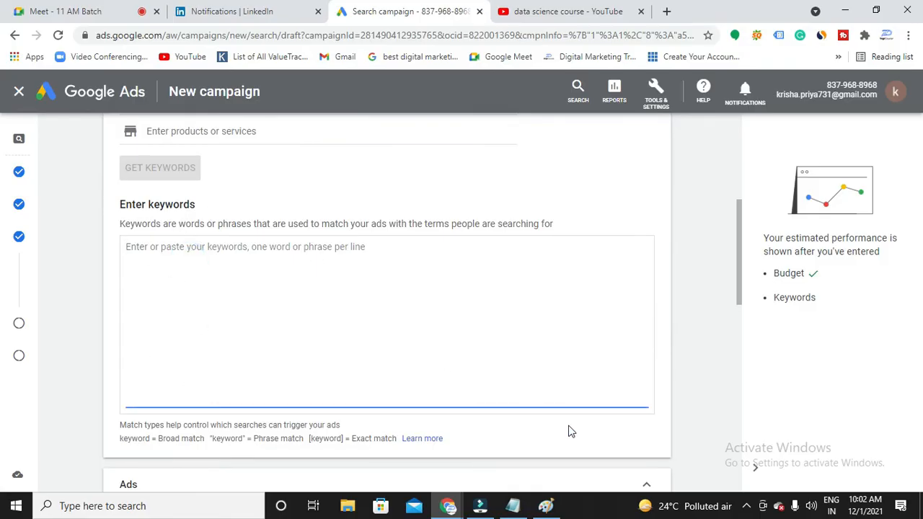
pyautogui.moveTo(546, 507)
pyautogui.click(584, 465)
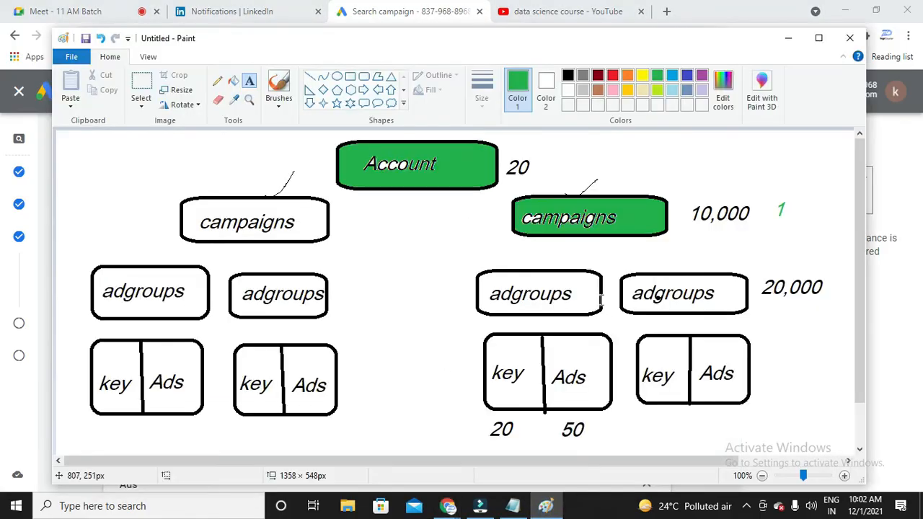
pyautogui.click(217, 80)
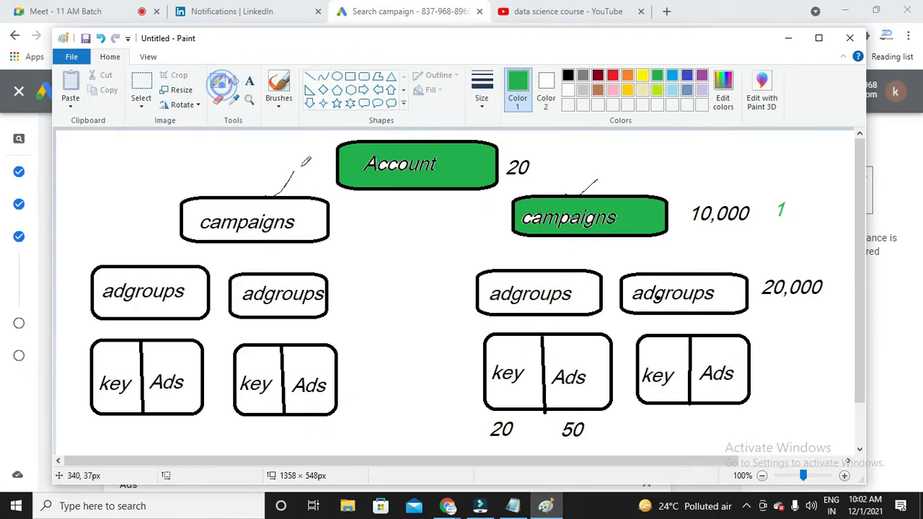
pyautogui.click(509, 339)
pyautogui.moveTo(509, 339); pyautogui.dragTo(528, 321)
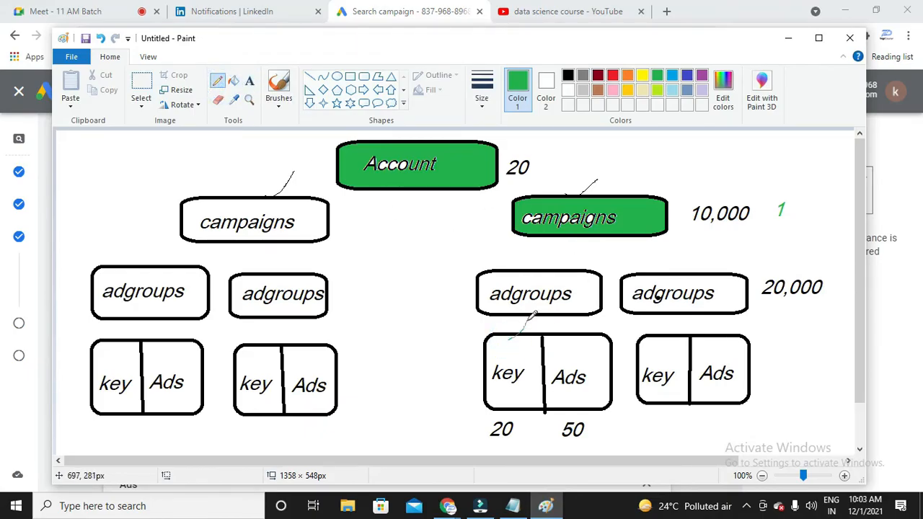
pyautogui.click(787, 39)
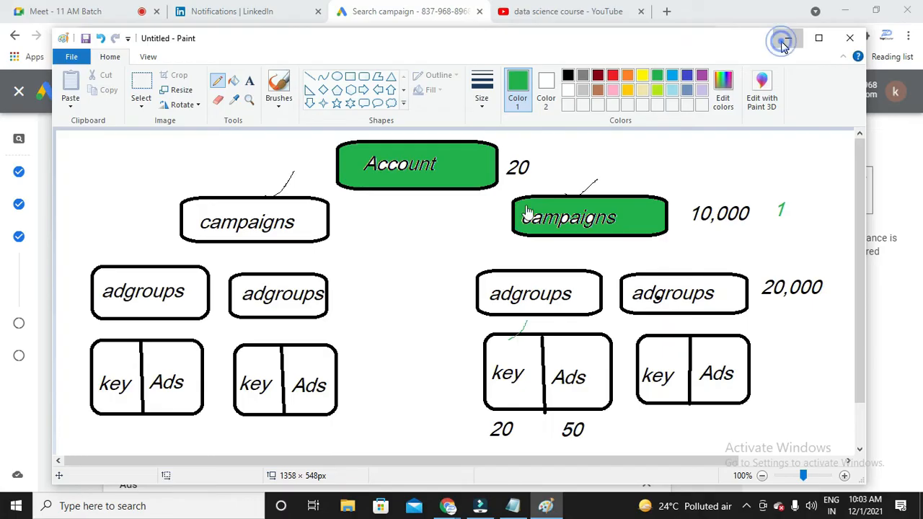
# Enter the keywords "Digital Marketing course" and "Digital Marketing Training" on separate lines for the ad group
pyautogui.click(209, 250)
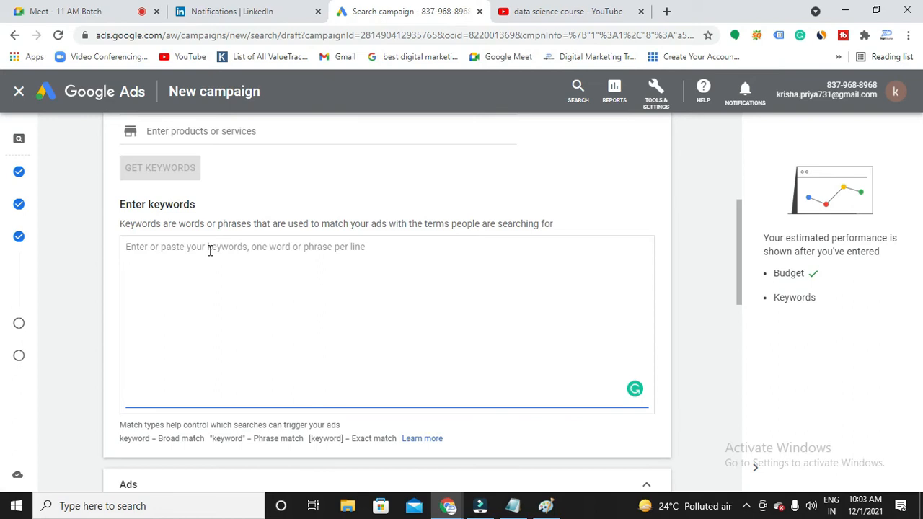
pyautogui.write('Digita')
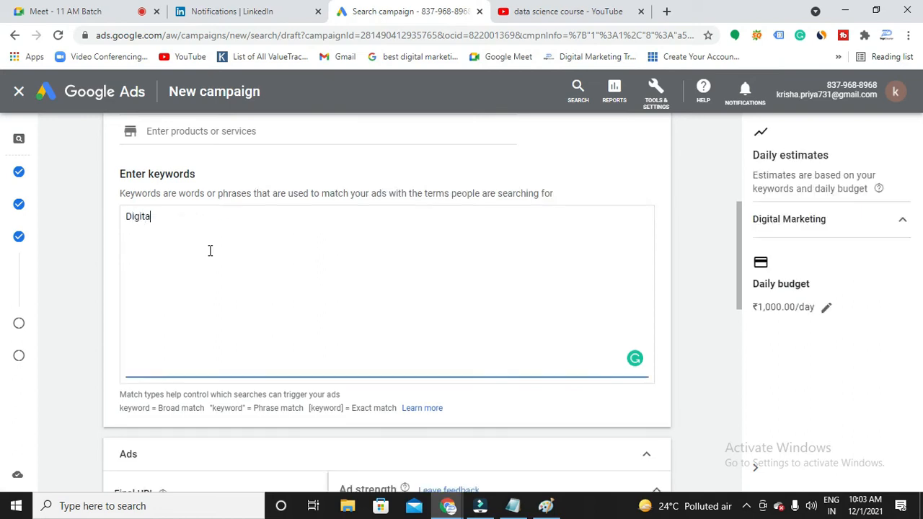
pyautogui.write('l Marketing course Di')
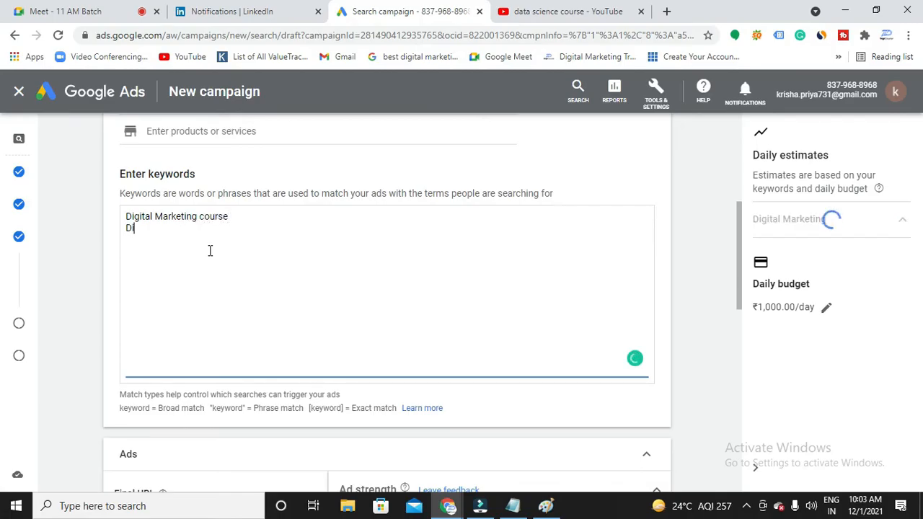
pyautogui.write('gital M')
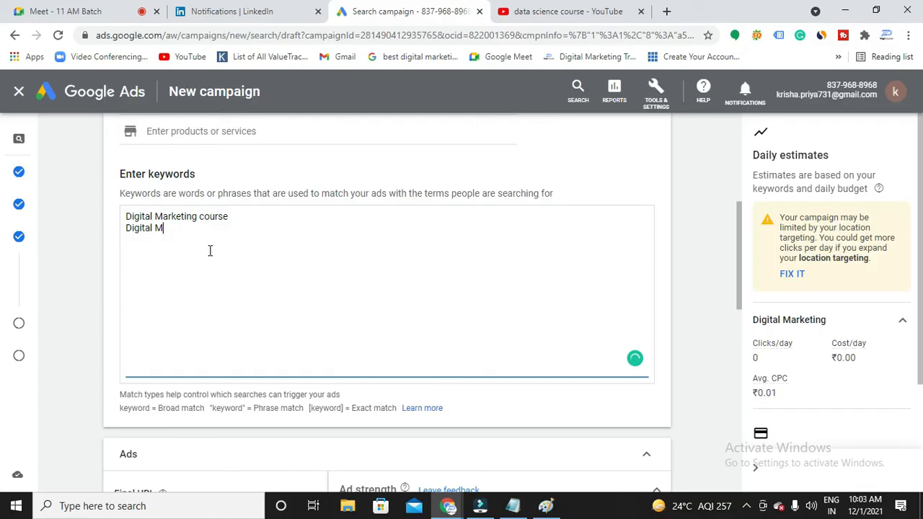
pyautogui.write('arketing Training')
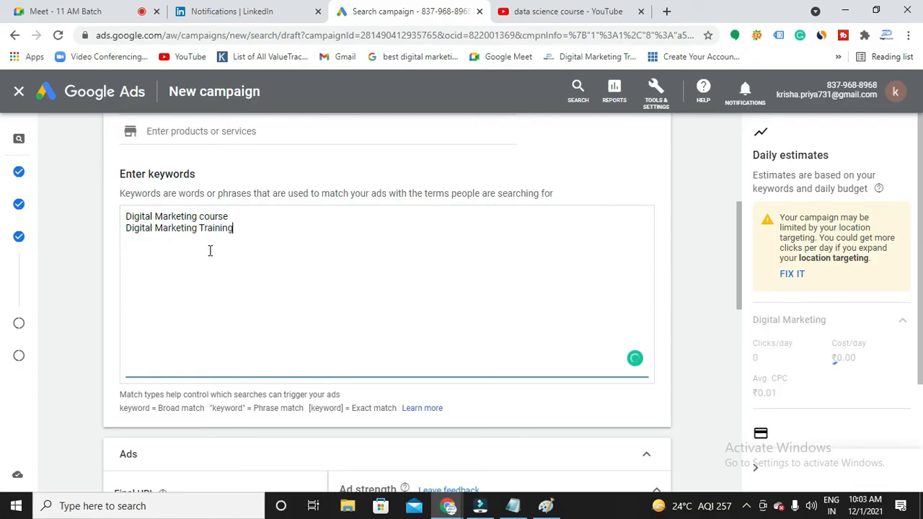
# Add the keywords "Digital Marketing Institute" and "Best Digital Marketing Training" on new lines, checking the account structure diagram in Paint in between
pyautogui.press('Return')
pyautogui.write('Digital ')
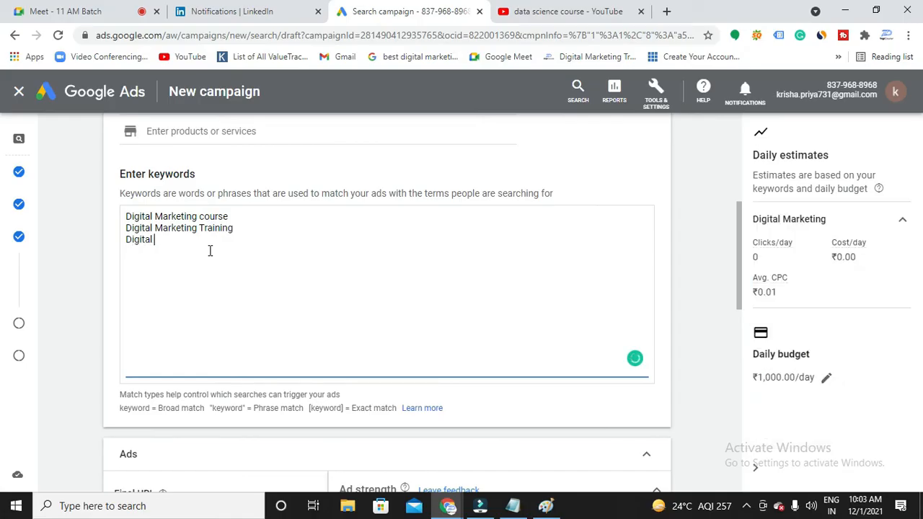
pyautogui.write('Marke')
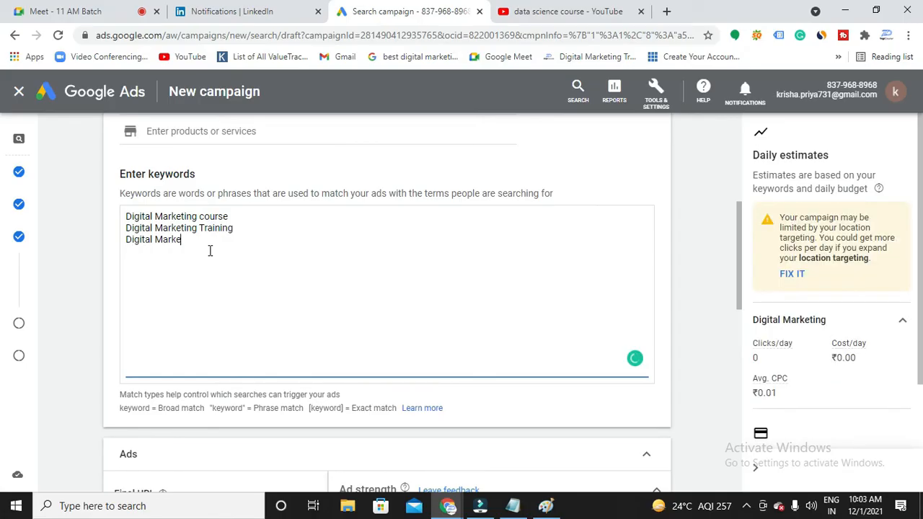
pyautogui.write('ting Inst')
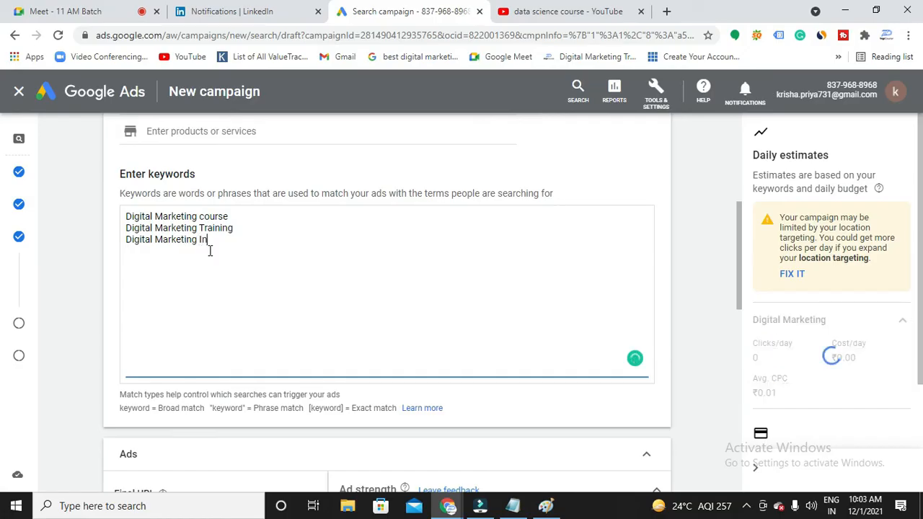
pyautogui.click(546, 506)
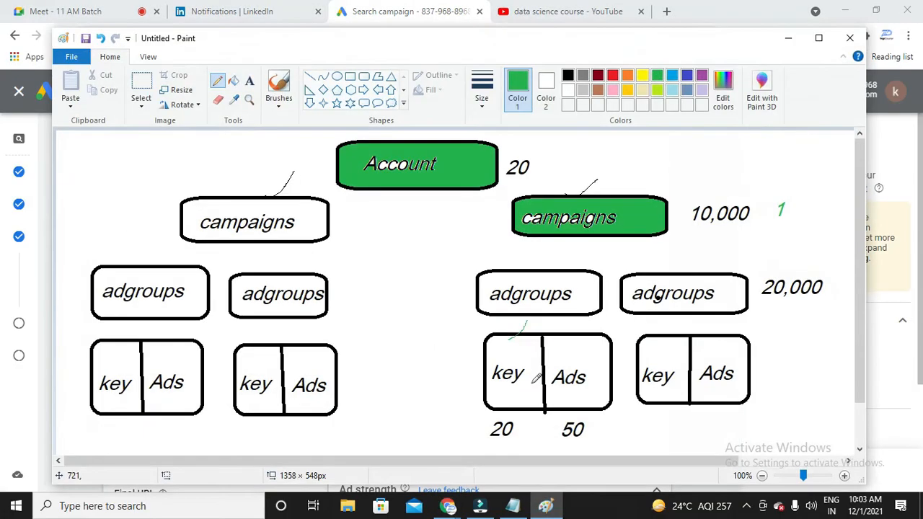
pyautogui.click(787, 37)
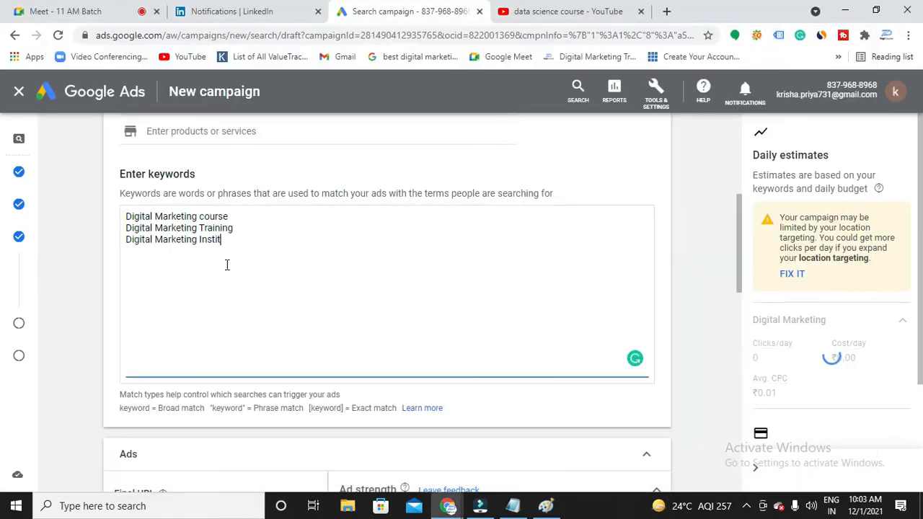
pyautogui.write('ute')
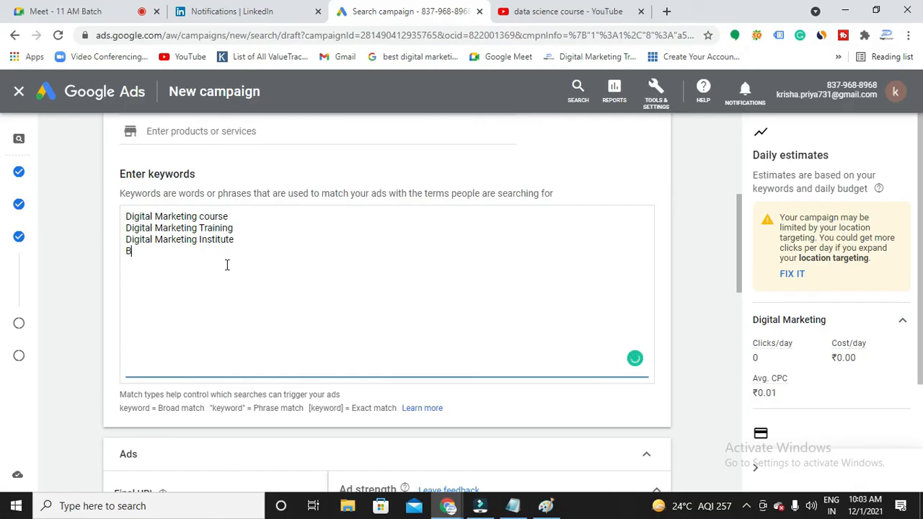
pyautogui.write('Best ')
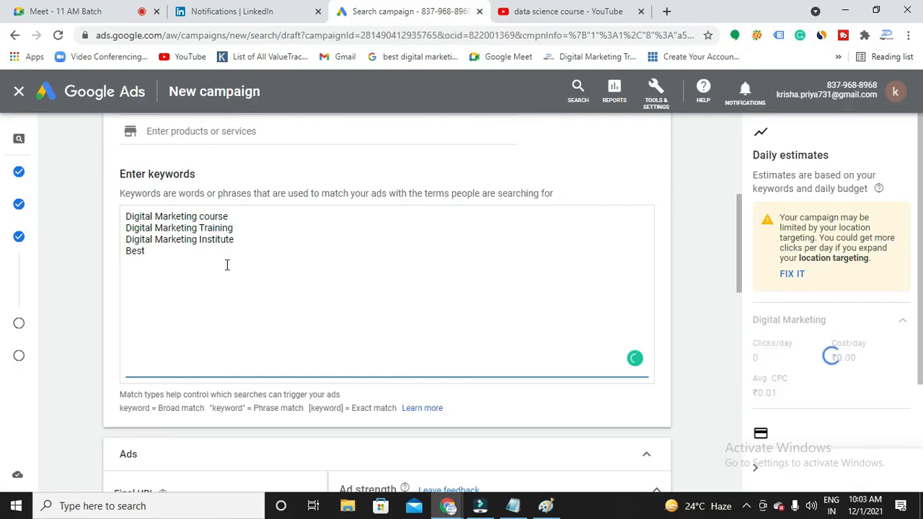
pyautogui.write('Digital Marketing T')
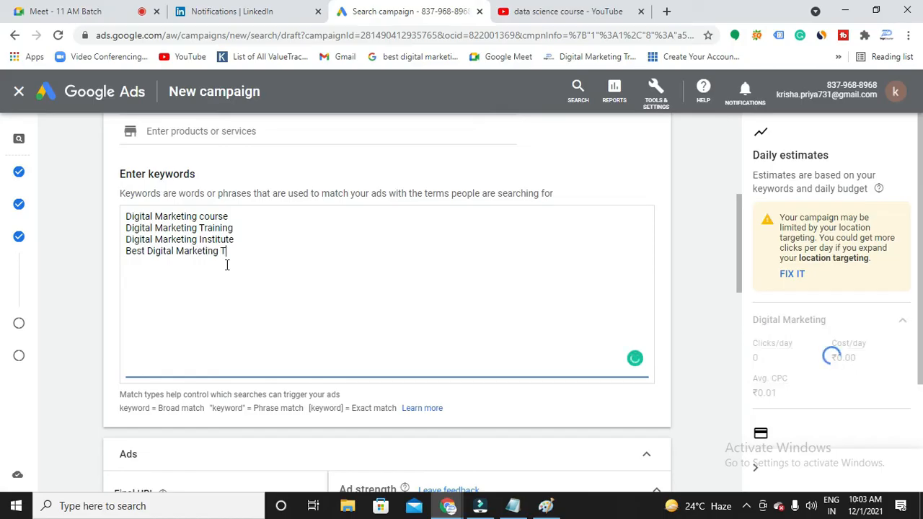
pyautogui.write('raining')
# Set the ad group's default bid to ₹100
pyautogui.scroll(1, 271, 303)
pyautogui.scroll(1, 270, 301)
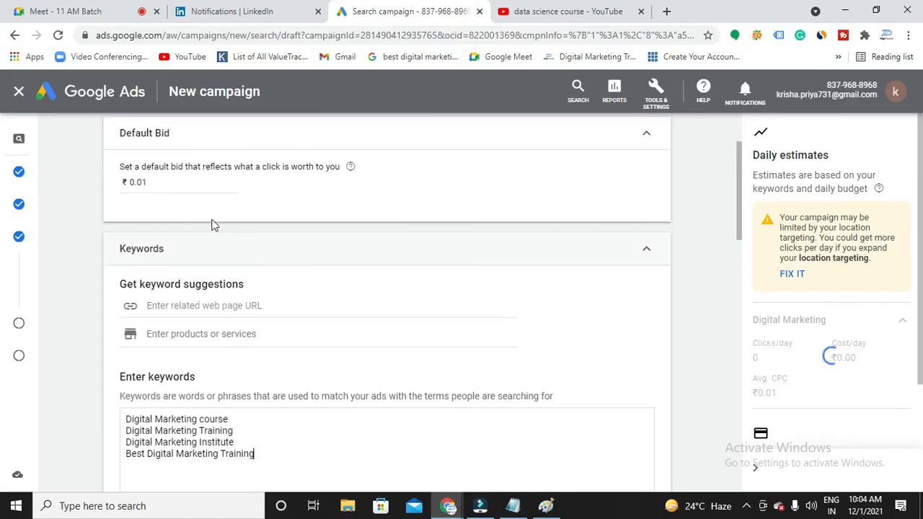
pyautogui.click(144, 184)
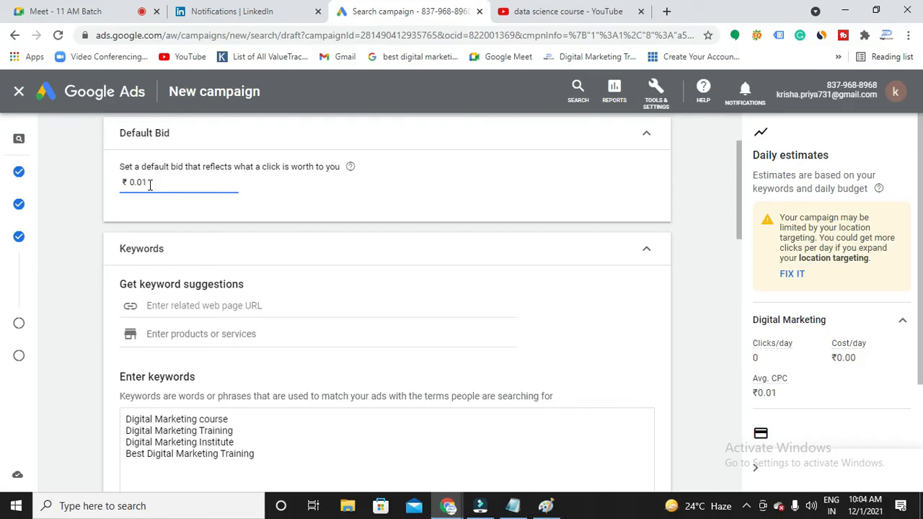
pyautogui.press('BackSpace')
pyautogui.press('BackSpace')
pyautogui.press('BackSpace')
pyautogui.press('BackSpace')
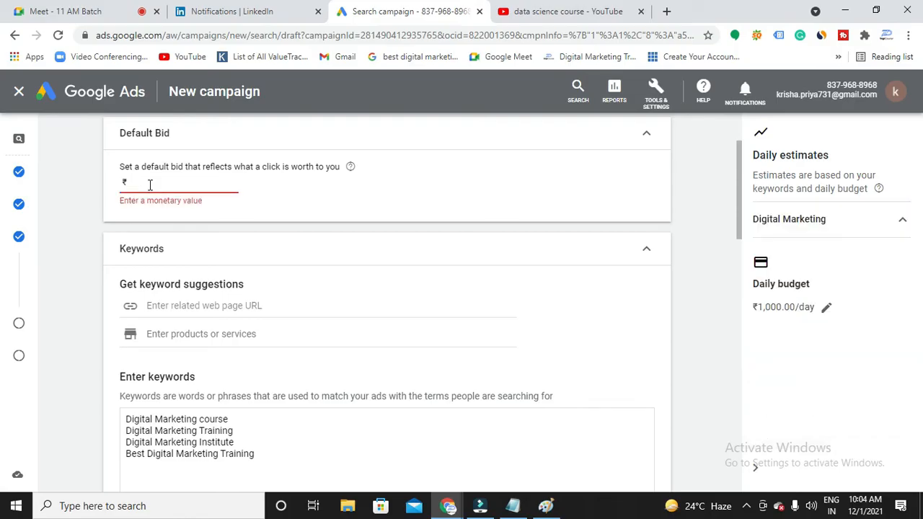
pyautogui.write('100')
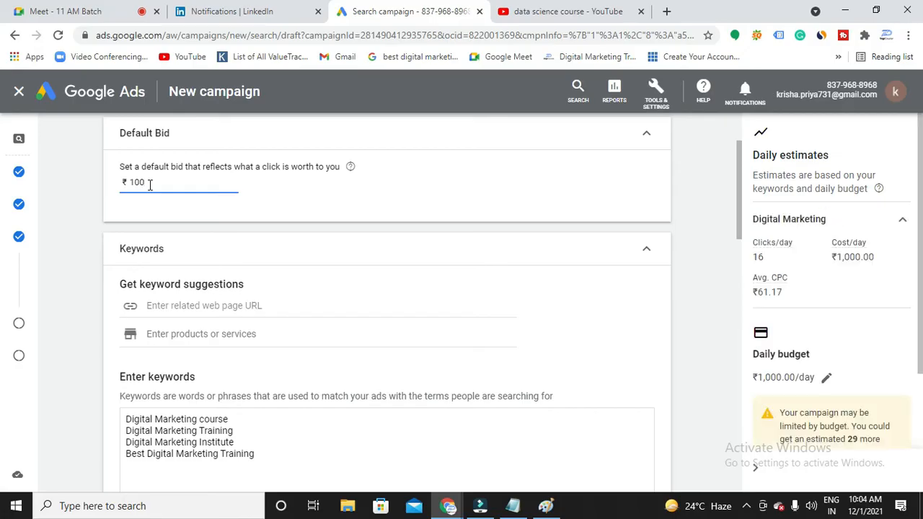
# In Notepad, add the line "1000" and below it "100" with "10 clicks" beside it, and return to Google Ads
pyautogui.hotkey('alt', 'Tab')
pyautogui.write('1000')
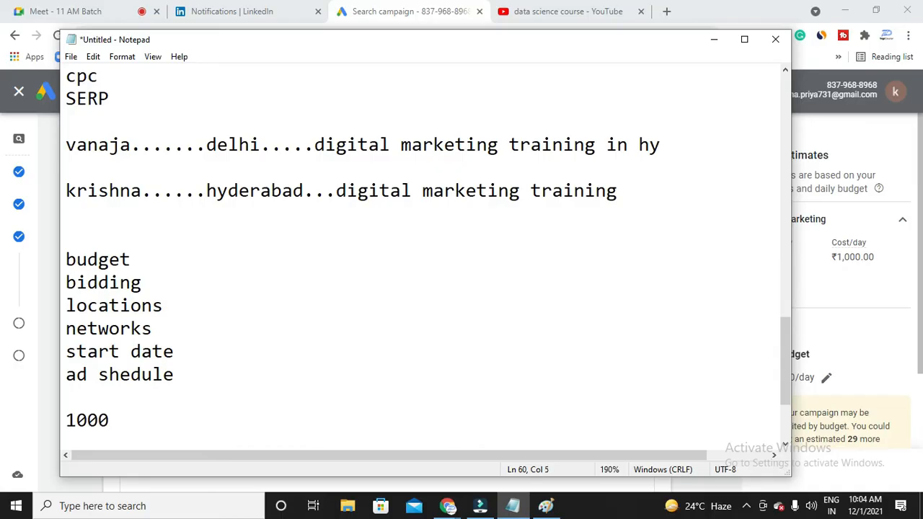
pyautogui.press('Return')
pyautogui.press('Return')
pyautogui.write('100')
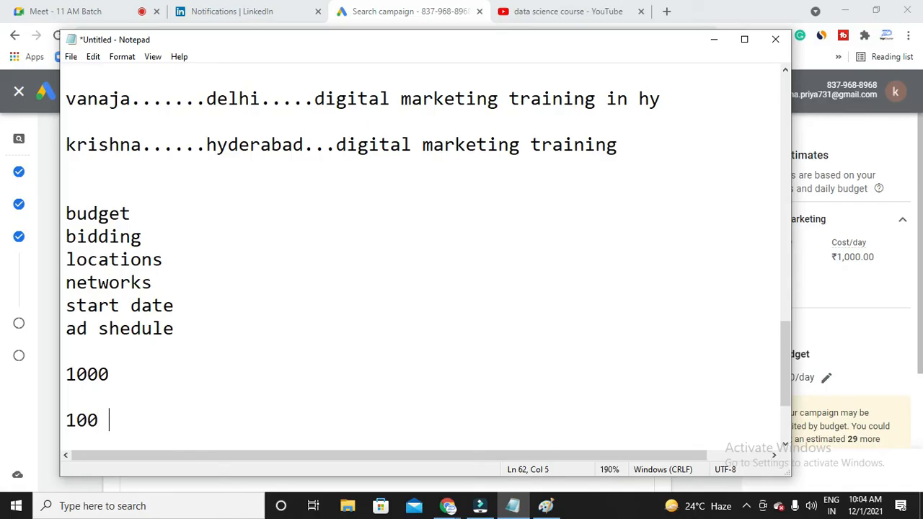
pyautogui.write('clicks')
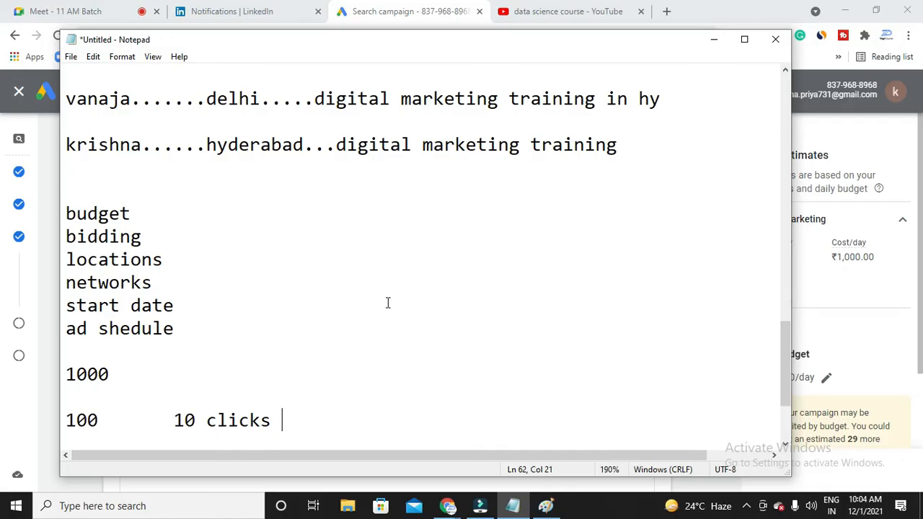
pyautogui.click(714, 40)
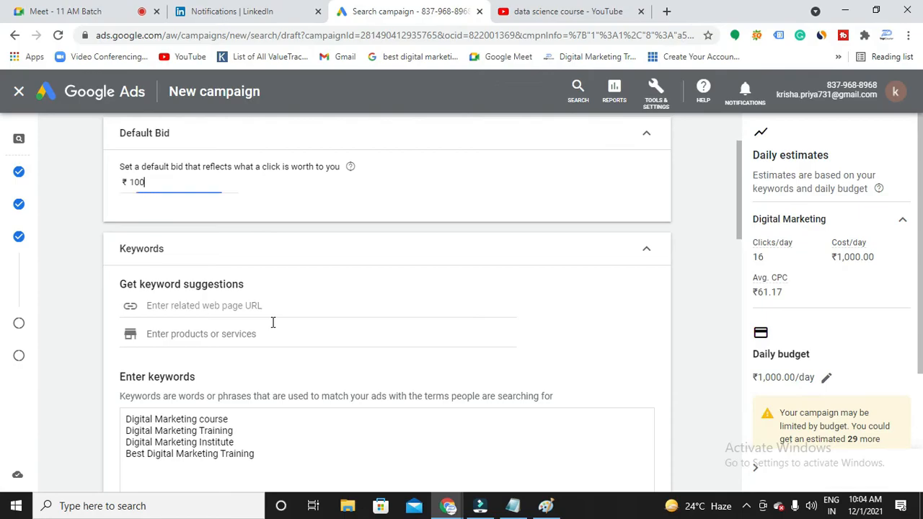
# In Paint, pencil a short green stroke on the upper edge of the adgroups box above the 20/50 pair, and return to Google Ads
pyautogui.scroll(-5, 213, 212)
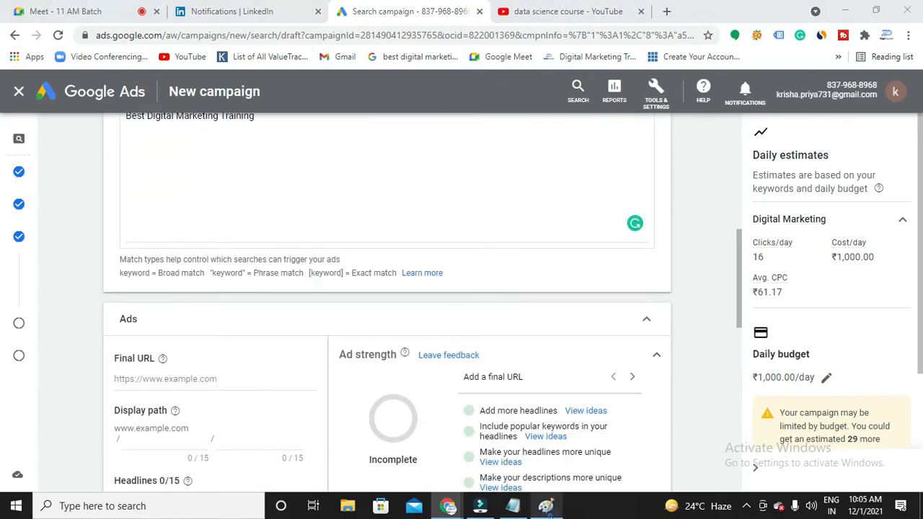
pyautogui.click(546, 505)
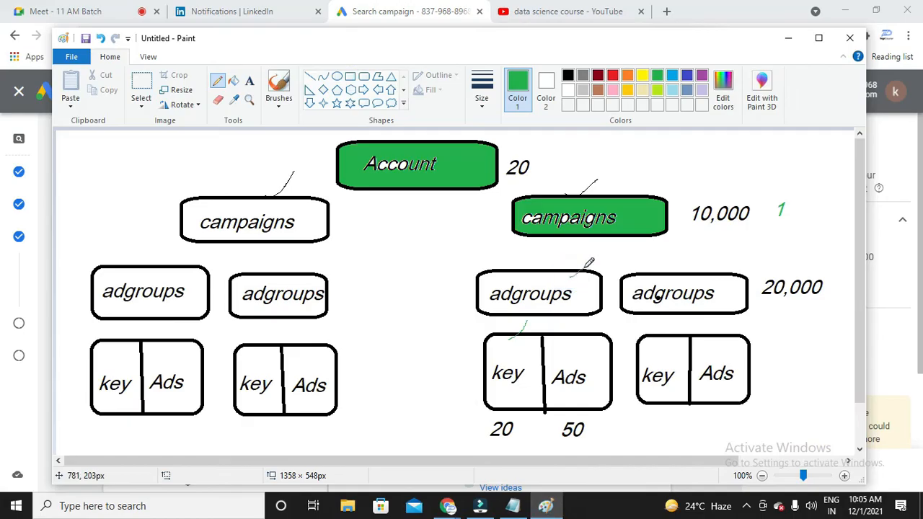
pyautogui.moveTo(511, 339); pyautogui.dragTo(530, 323)
pyautogui.click(787, 37)
# Go to the ad's Final URL setting, and open the digicourse.in website in a new browser tab
pyautogui.scroll(-2, 312, 263)
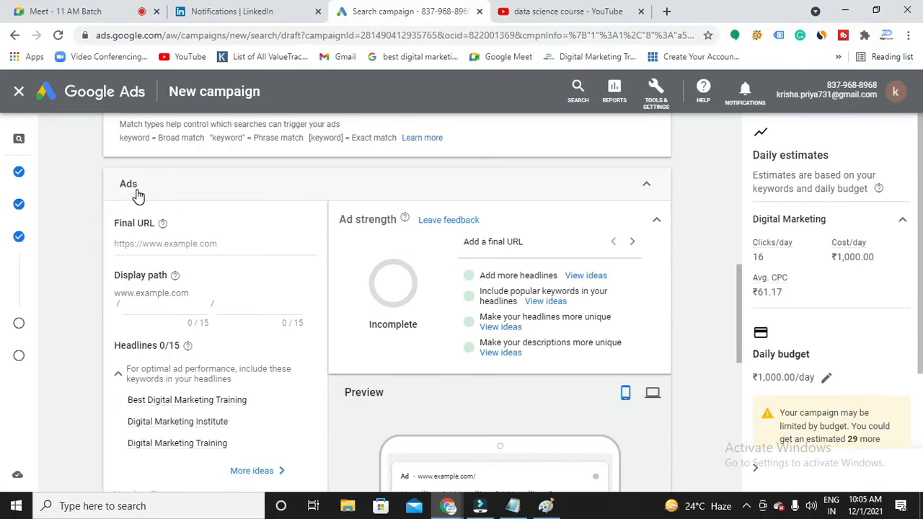
pyautogui.click(162, 243)
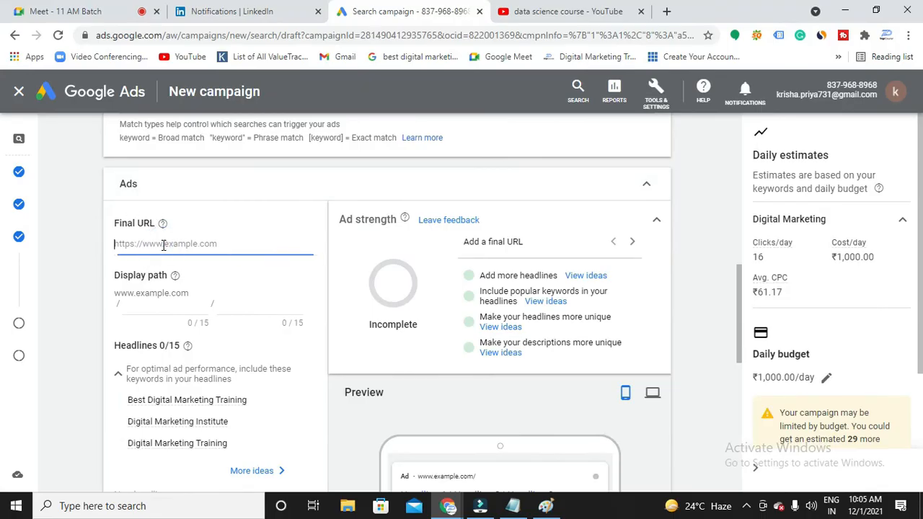
pyautogui.click(665, 10)
pyautogui.click(630, 34)
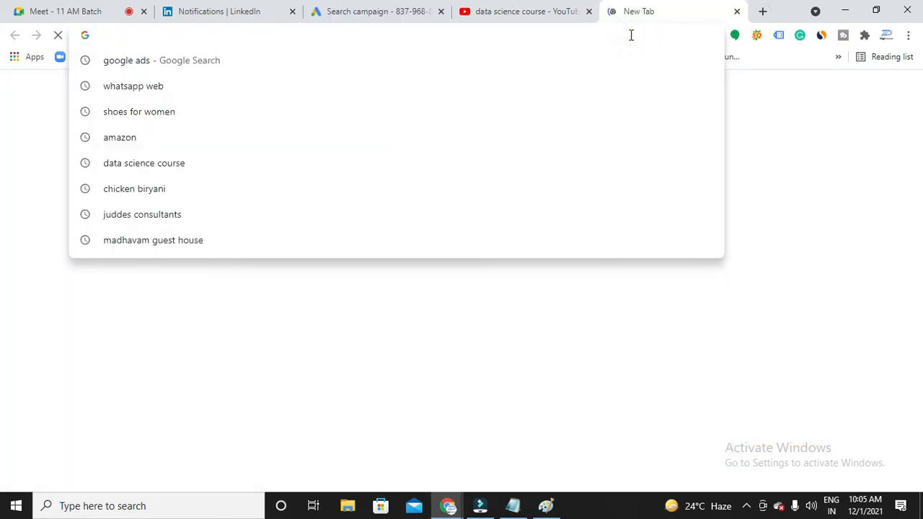
pyautogui.write('diggi')
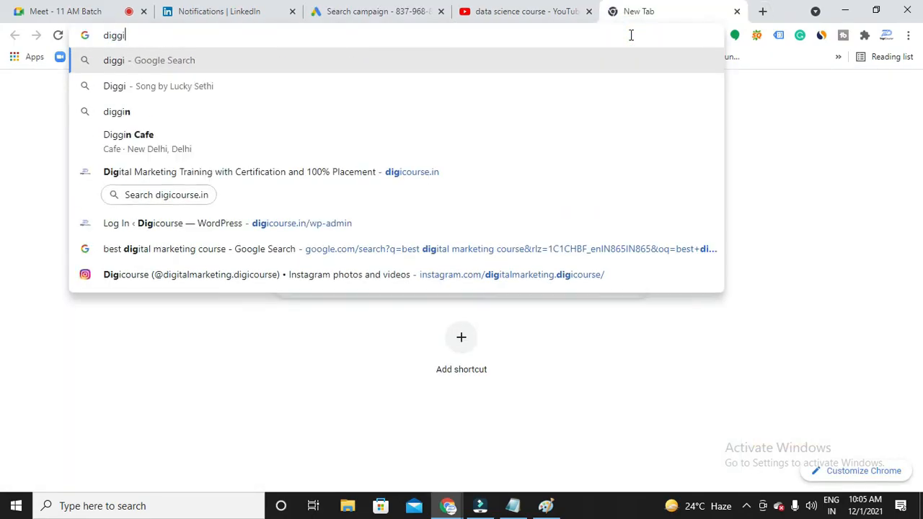
pyautogui.press('BackSpace')
pyautogui.press('BackSpace')
pyautogui.write('i')
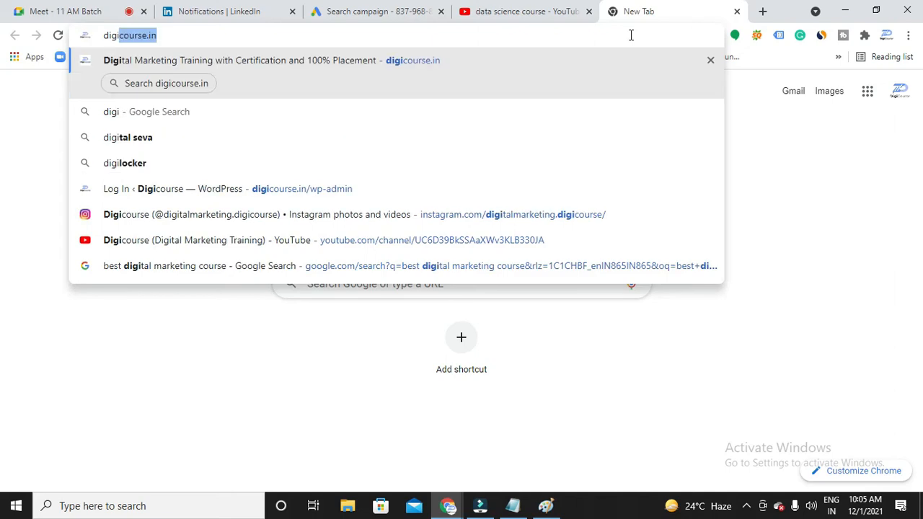
pyautogui.press('Return')
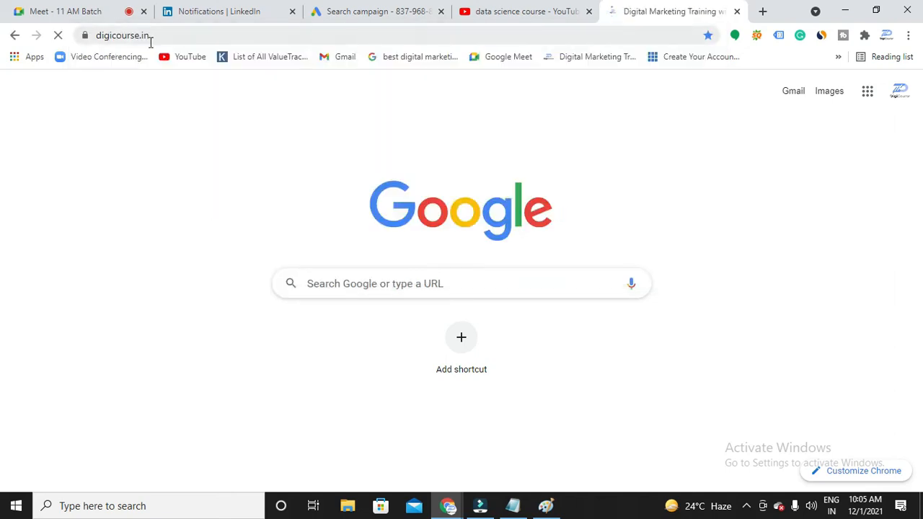
# Copy the DigiCourse website's address and paste it as the ad's final URL in the Google Ads campaign draft
pyautogui.click(149, 38)
pyautogui.tripleClick(159, 36)
pyautogui.hotkey('ctrl', 'c')
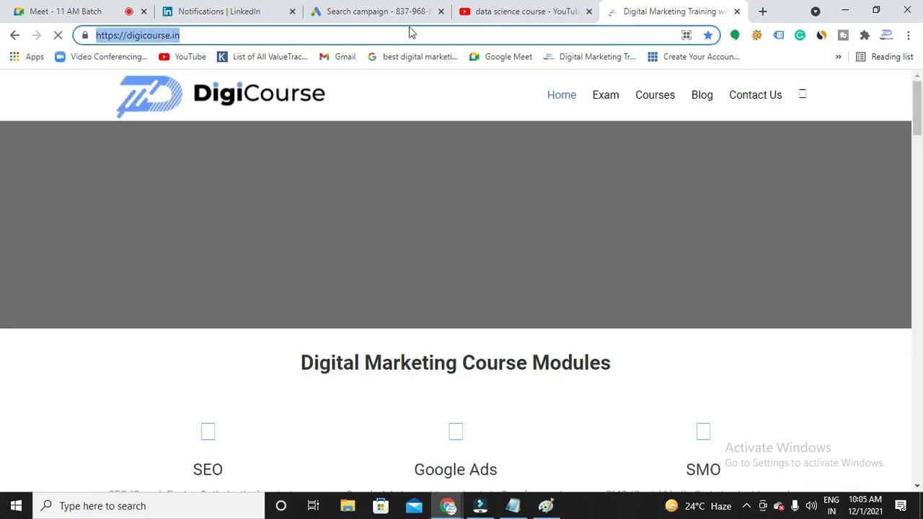
pyautogui.click(403, 8)
pyautogui.hotkey('ctrl', 'v')
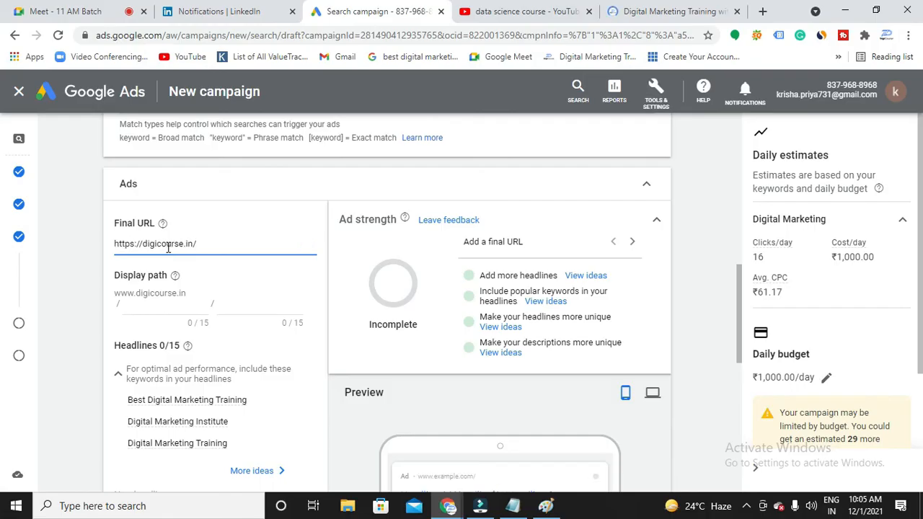
# Switch the ad preview to desktop and set the two display path parts to "digital" and "Marketing"
pyautogui.scroll(-2, 168, 247)
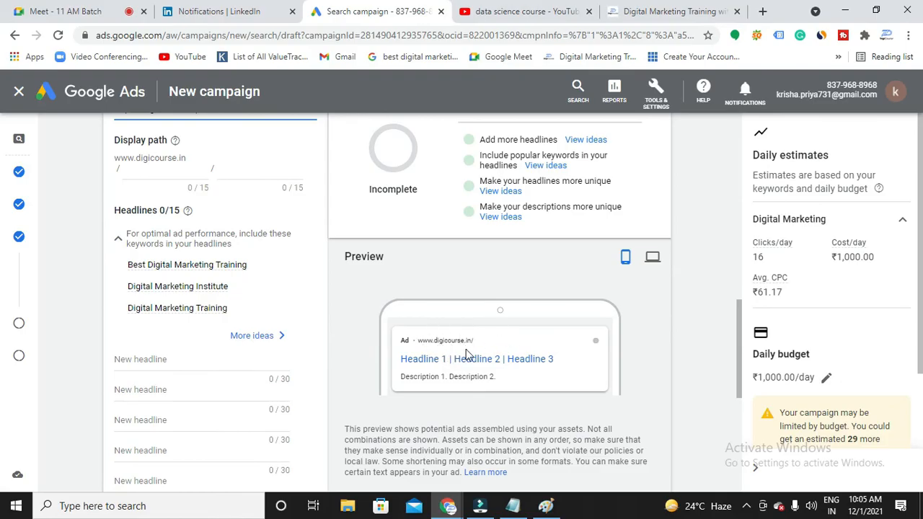
pyautogui.scroll(1, 380, 312)
pyautogui.scroll(1, 378, 308)
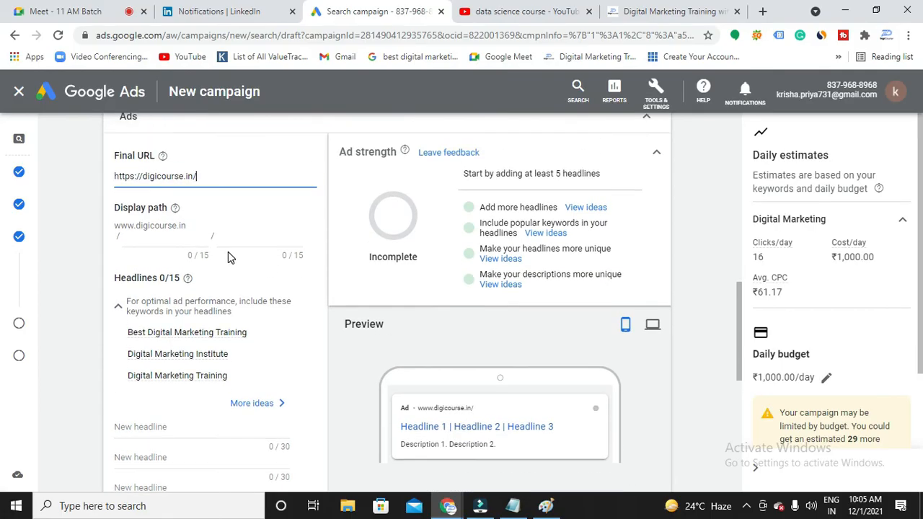
pyautogui.click(653, 324)
pyautogui.click(139, 235)
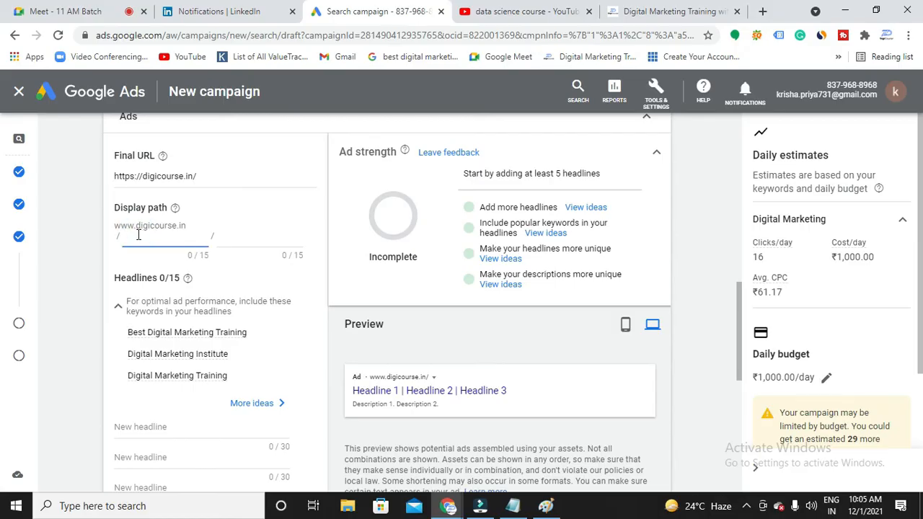
pyautogui.write('digital')
pyautogui.click(242, 235)
pyautogui.write('Mark')
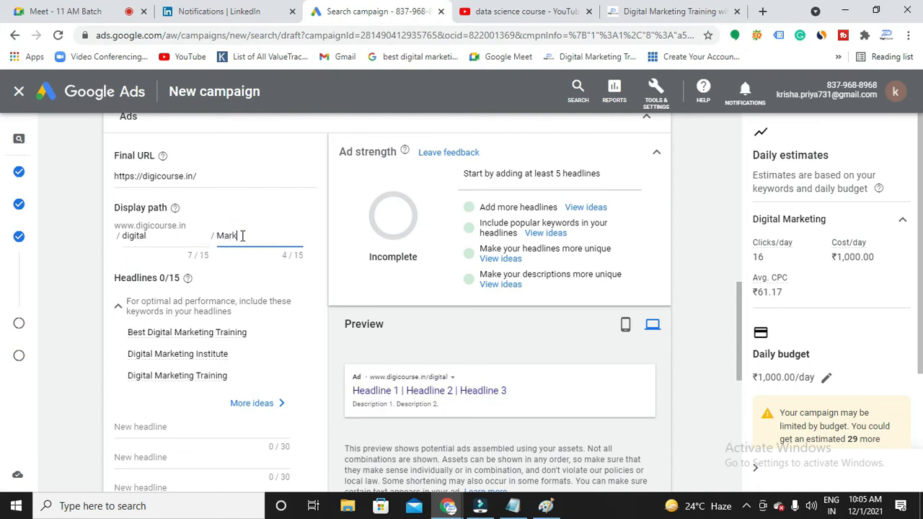
pyautogui.write('eting')
# Enter "Digital Marketing Course" as the ad's first headline
pyautogui.scroll(-1, 422, 325)
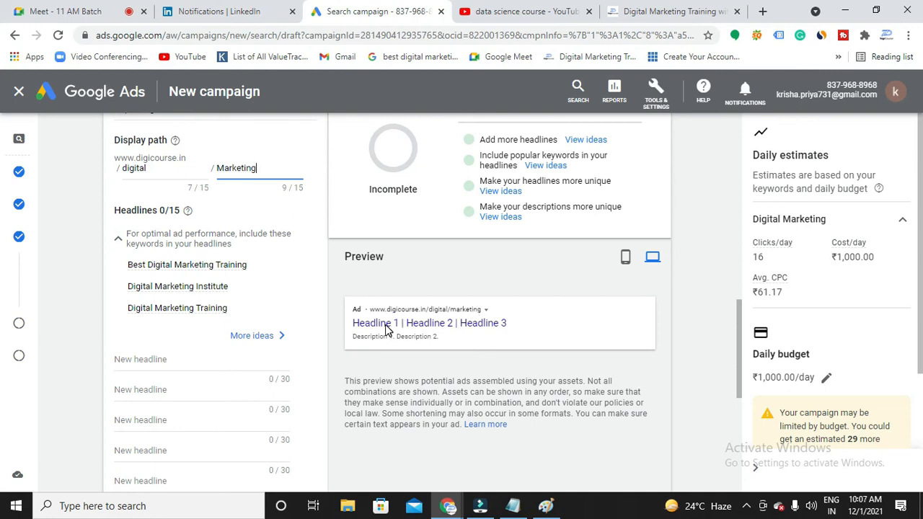
pyautogui.scroll(-2, 289, 356)
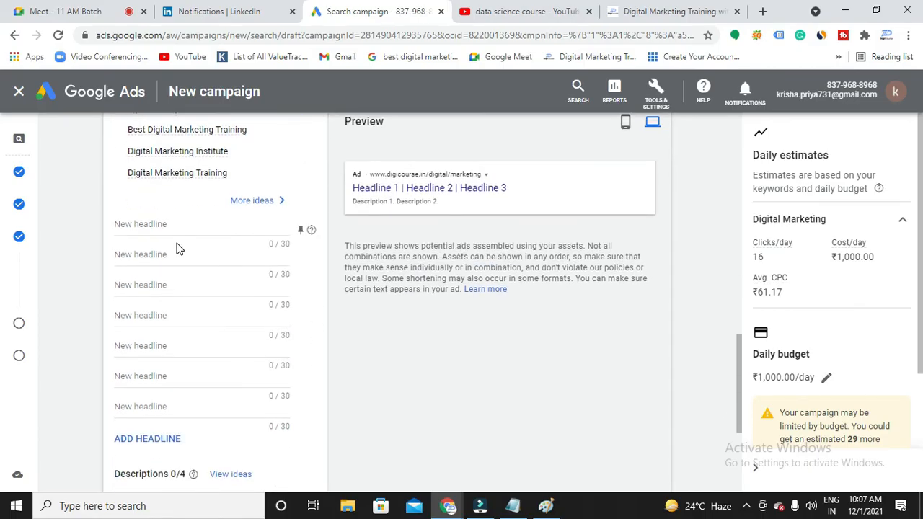
pyautogui.click(177, 224)
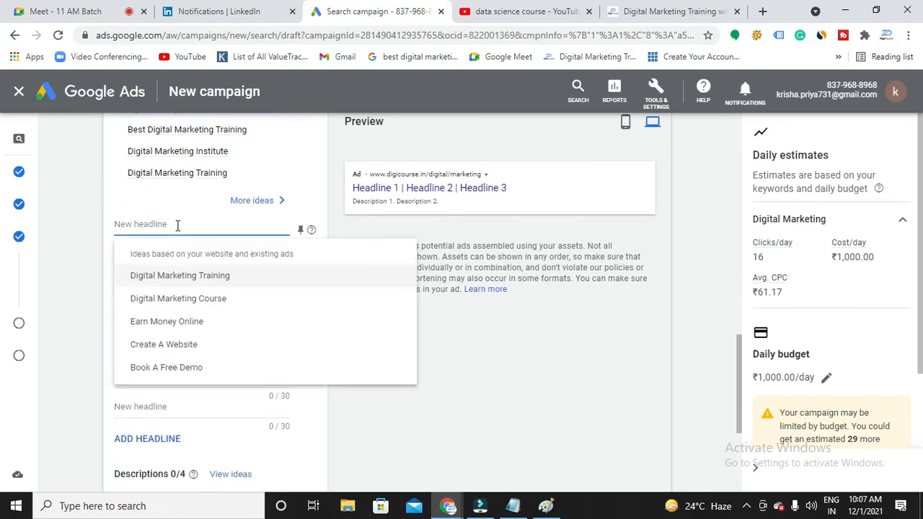
pyautogui.write('F')
pyautogui.press('BackSpace')
pyautogui.write('Digital Marke')
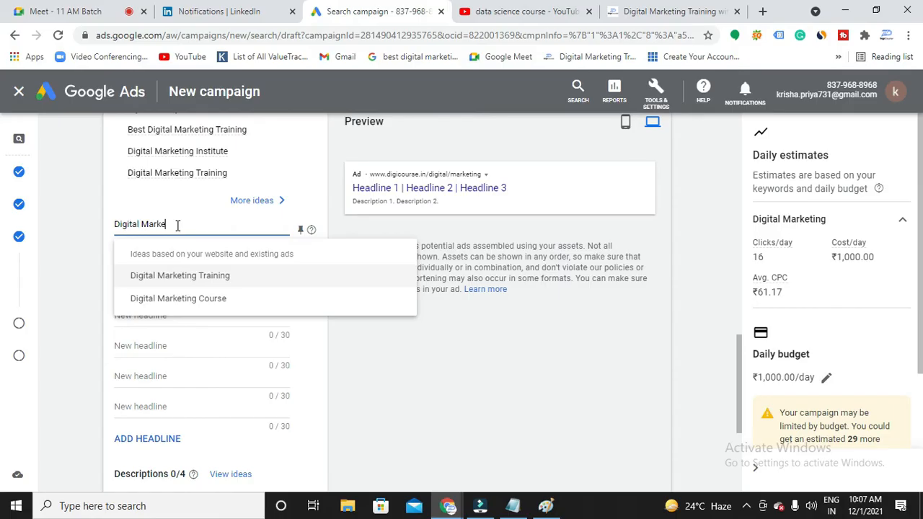
pyautogui.write('ting T')
pyautogui.press('BackSpace')
pyautogui.write('Co')
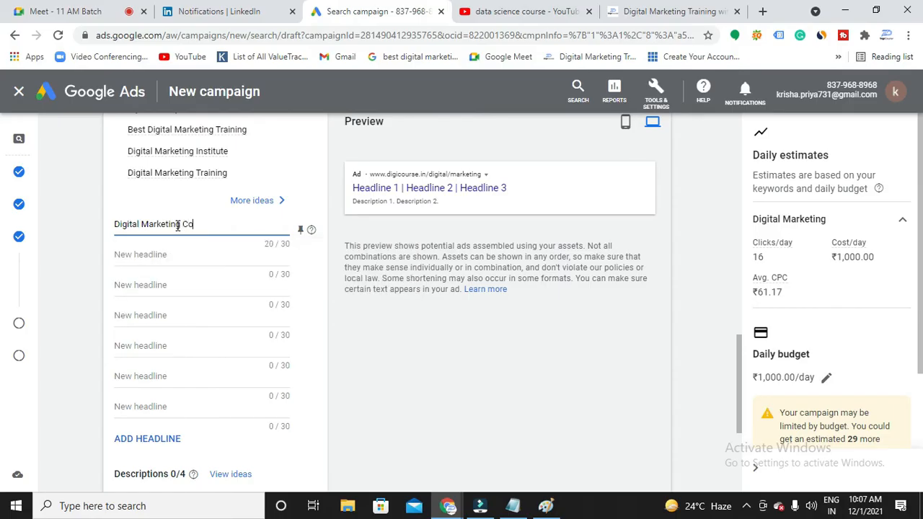
pyautogui.write('urse')
# Enter "Learn and Earn Money Online" as the ad's second headline
pyautogui.click(213, 254)
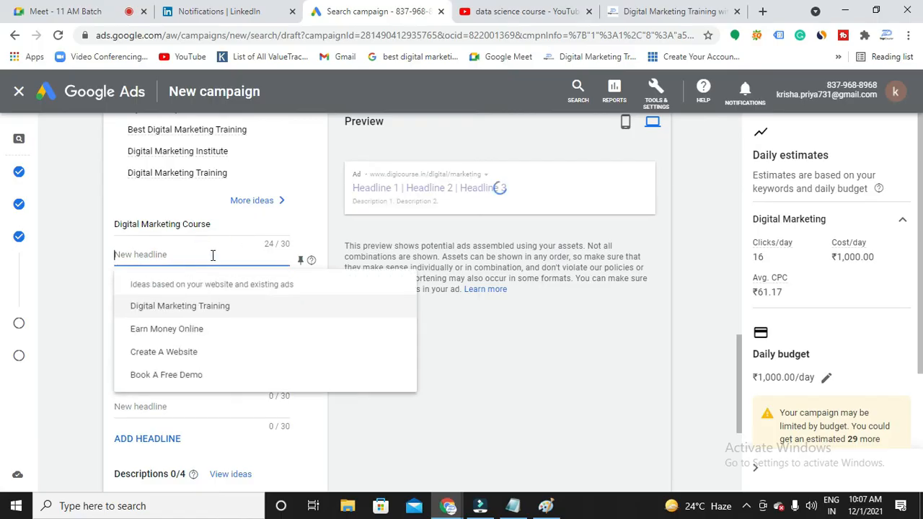
pyautogui.write('Learn ')
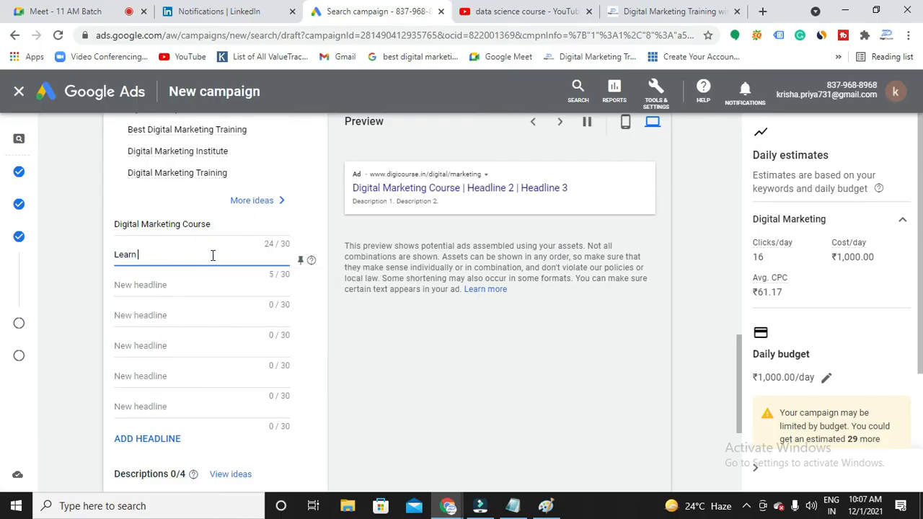
pyautogui.write('and Earn Mone')
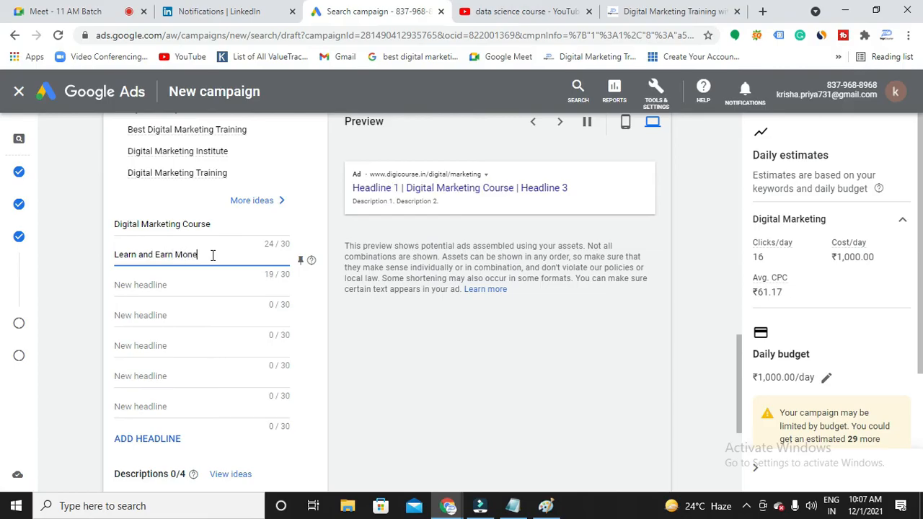
pyautogui.write('y Online')
# Enter "Get Job Ready in 45 Days" as the ad's third headline
pyautogui.click(175, 287)
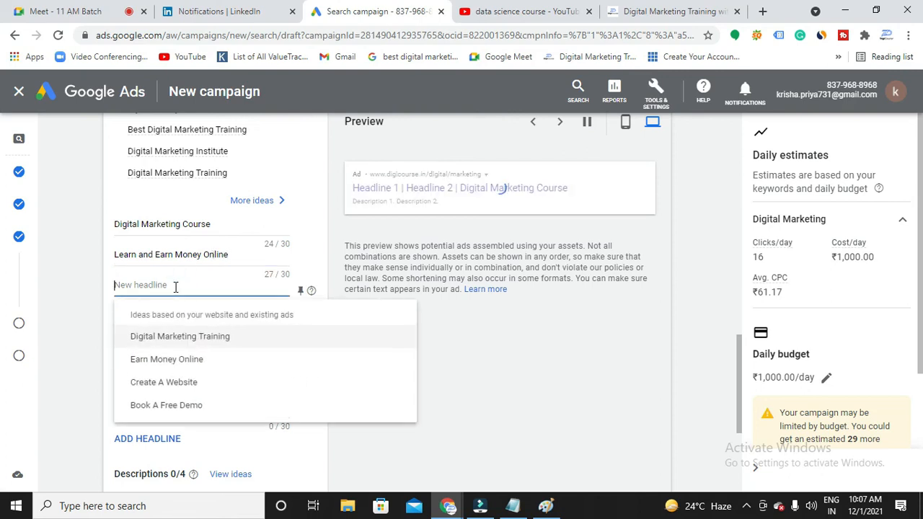
pyautogui.write('Get')
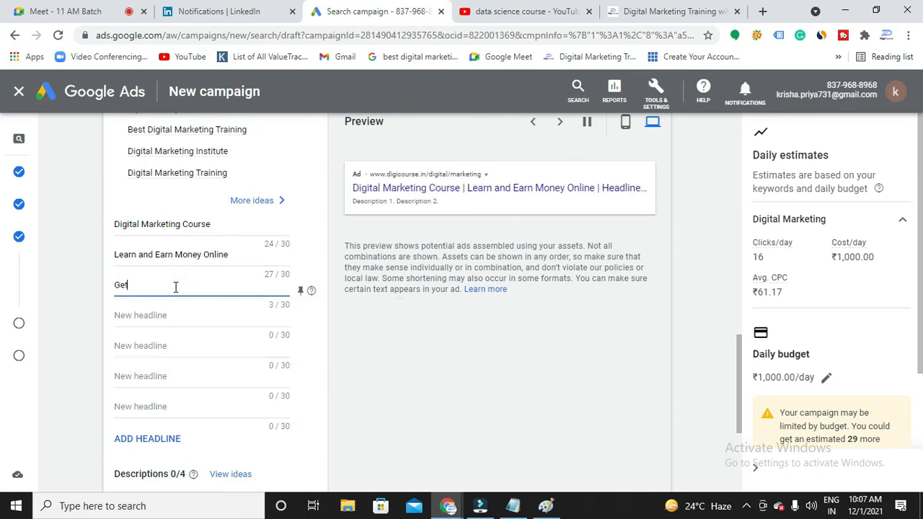
pyautogui.write(' jo')
pyautogui.write('Job')
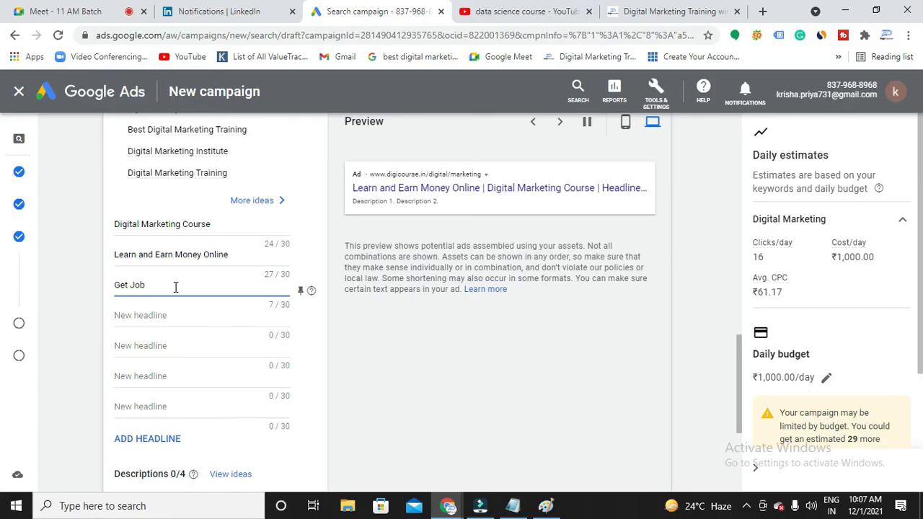
pyautogui.write(' Ready in 45 Days')
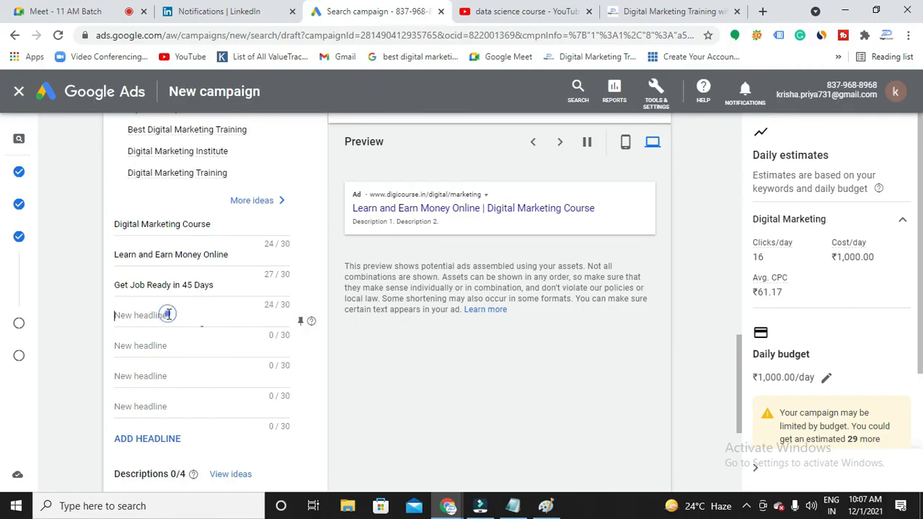
# Enter "Start Earning Money at Home" as the ad's fourth headline
pyautogui.click(168, 315)
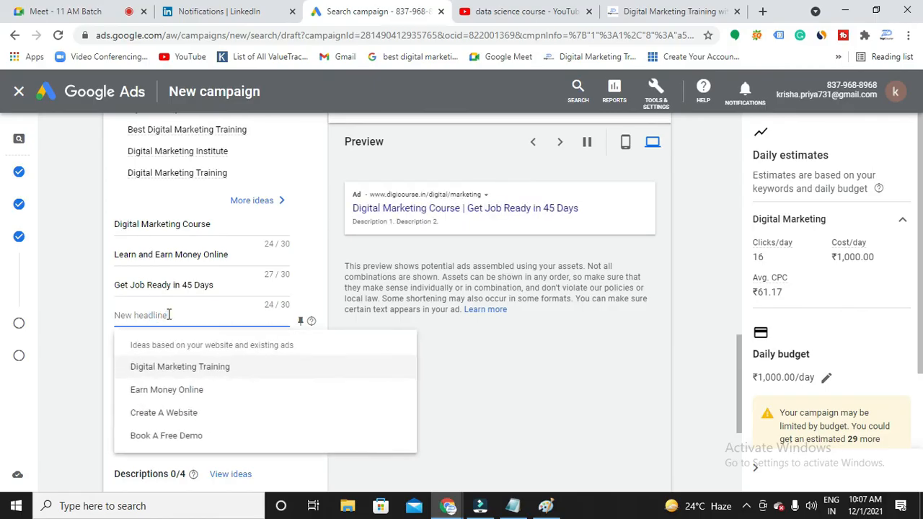
pyautogui.write('S')
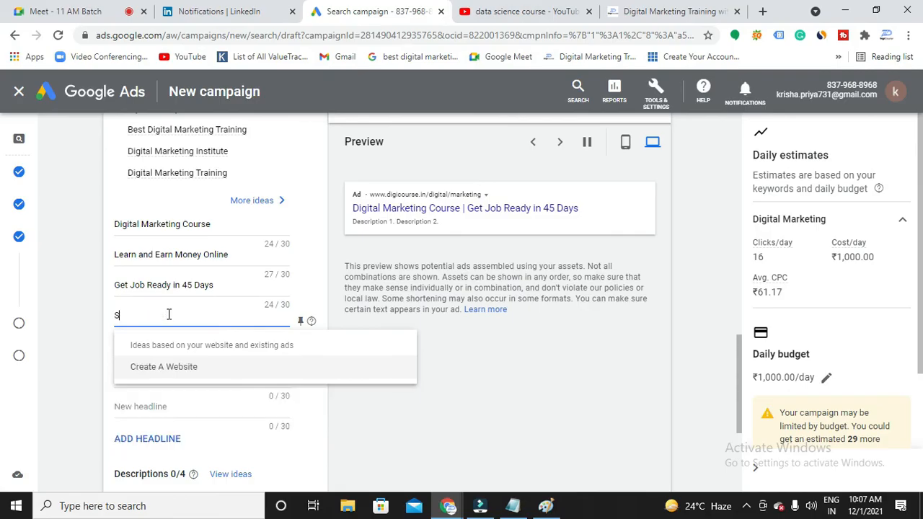
pyautogui.write('tart Earnin')
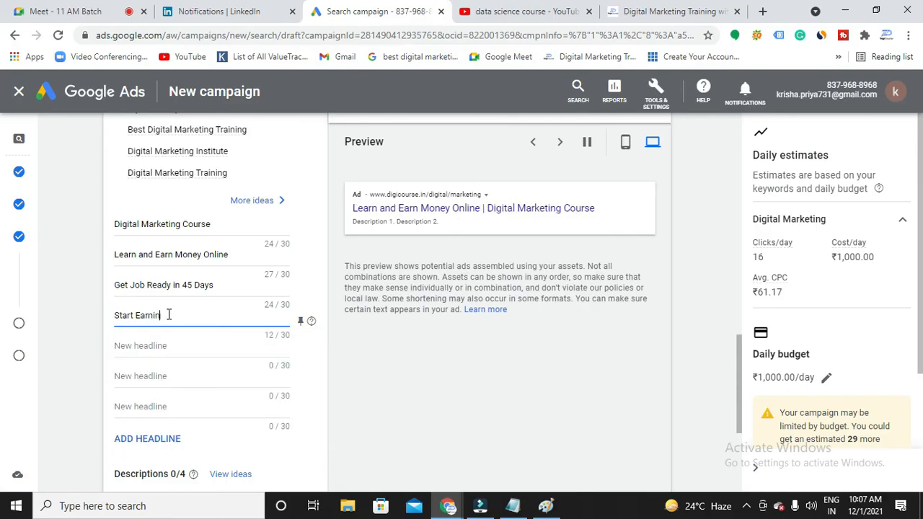
pyautogui.write('g Money')
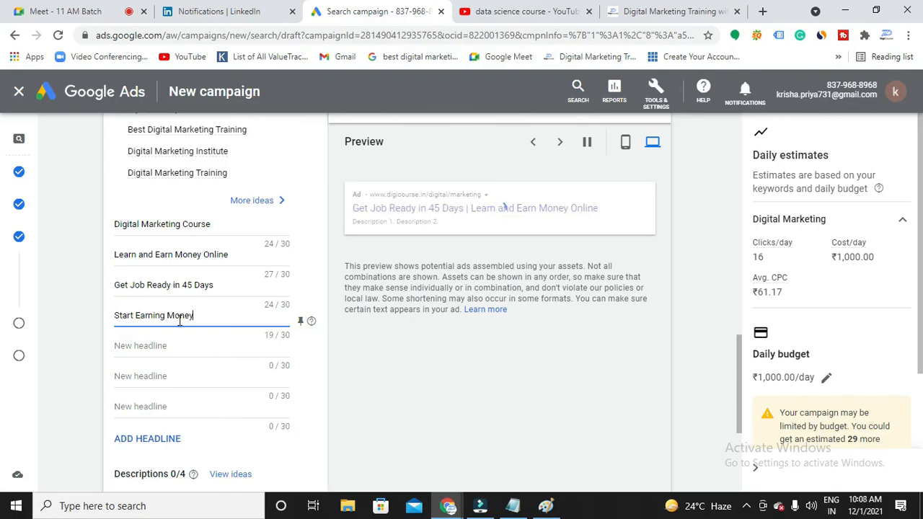
pyautogui.write('at H')
pyautogui.write('ome')
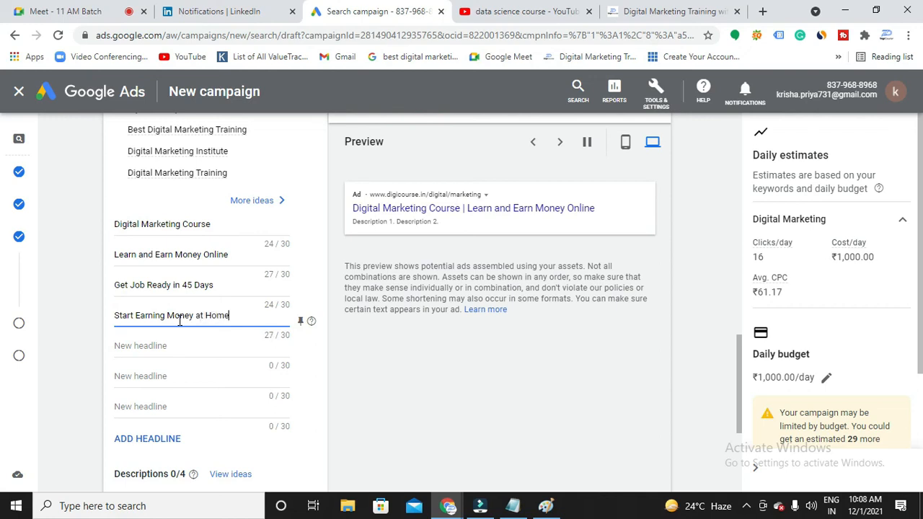
# Enter "Become a Freelancer" as the fifth headline and switch the ad preview to mobile
pyautogui.click(180, 349)
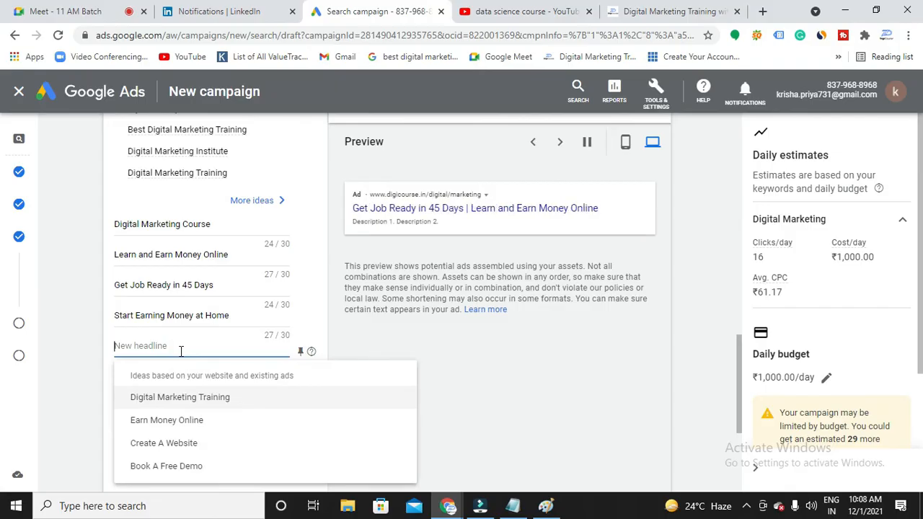
pyautogui.write('Become a Freelancer')
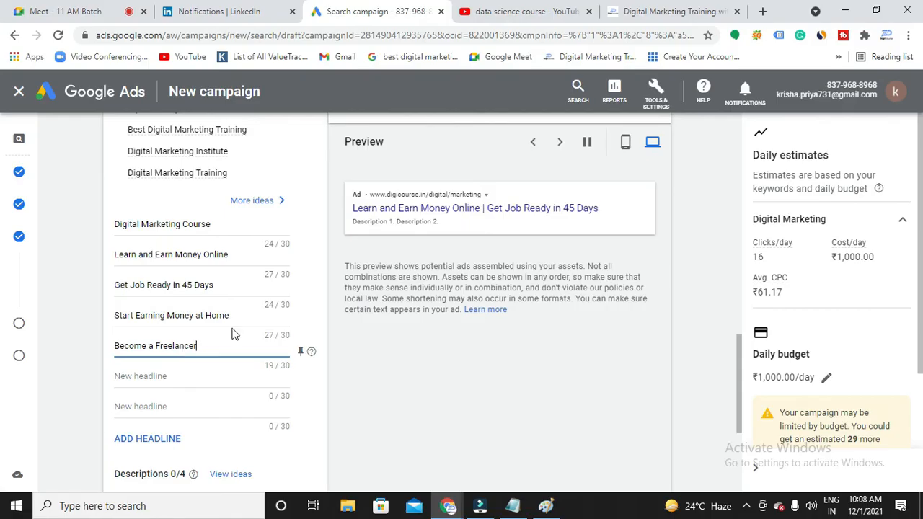
pyautogui.scroll(1, 463, 326)
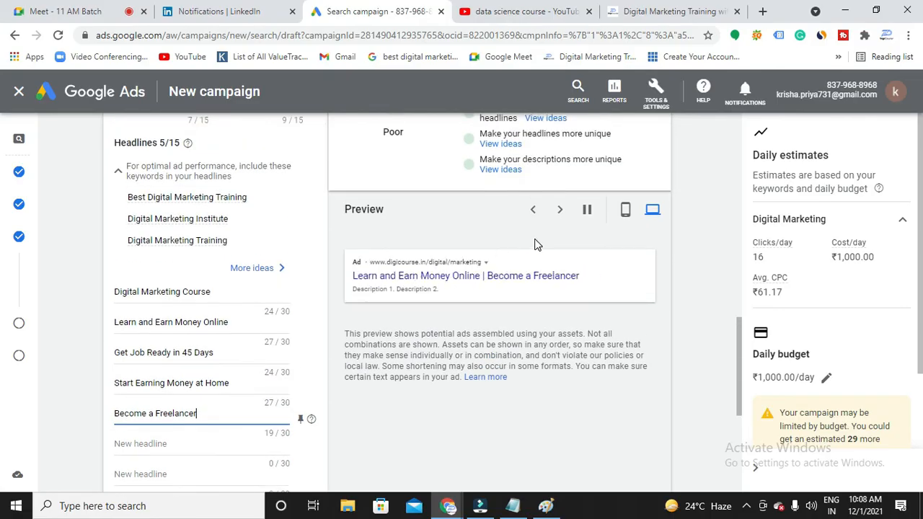
pyautogui.click(623, 212)
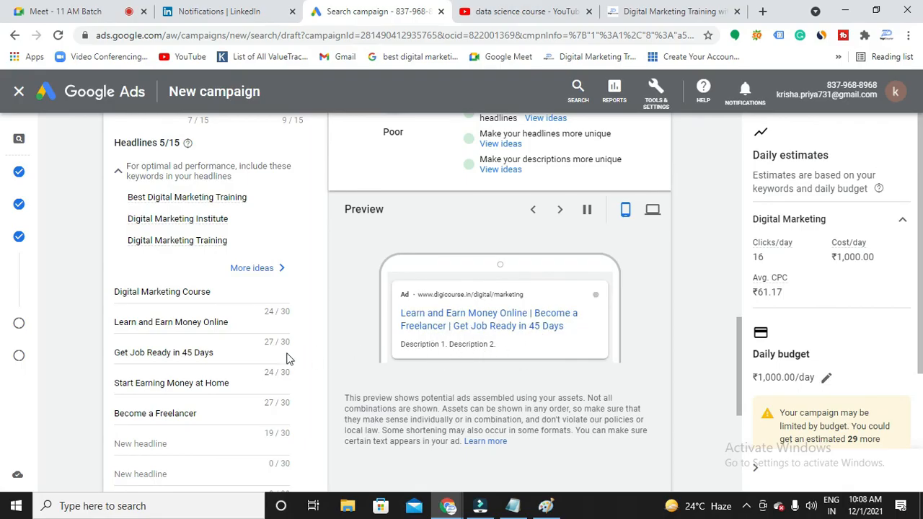
# Review the entered headlines and highlight the maximum number in the headline counter
pyautogui.scroll(-1, 239, 375)
pyautogui.scroll(1, 226, 333)
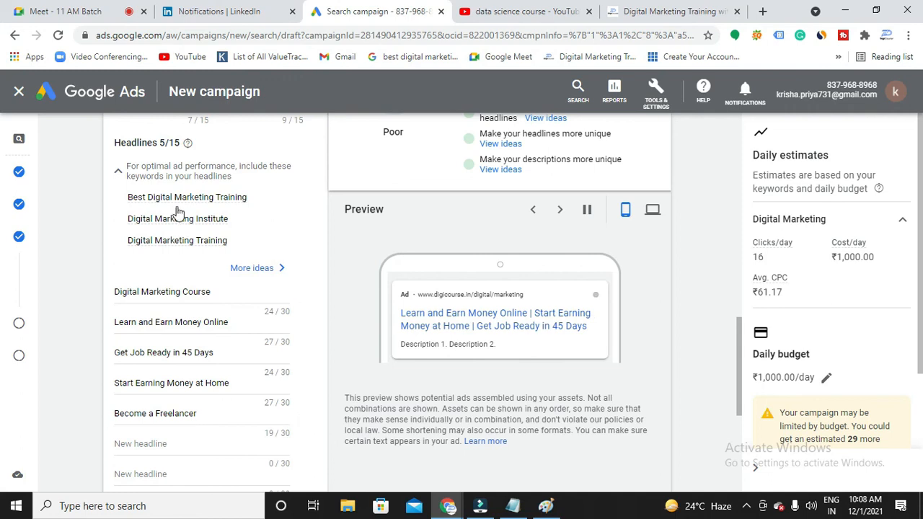
pyautogui.click(170, 144)
pyautogui.doubleClick(174, 146)
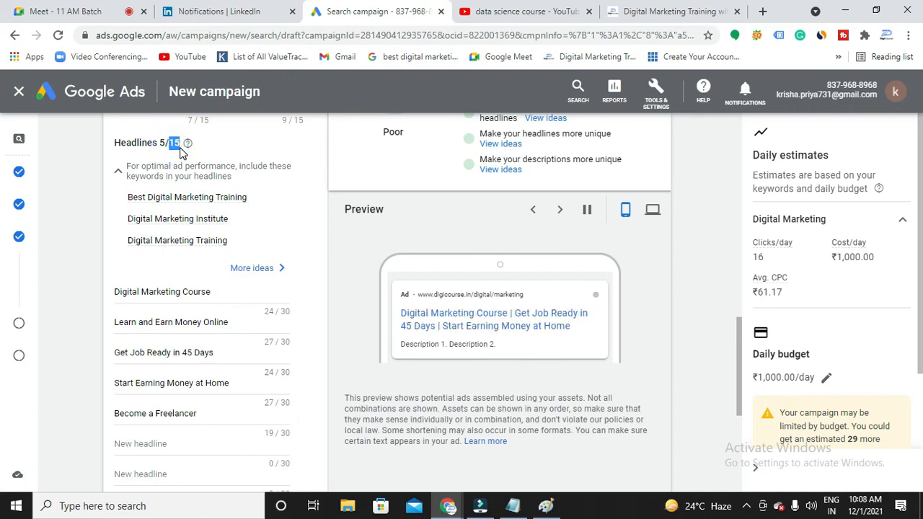
# Check the entered headlines and begin the ad's first description with "Join Digital Marketing and"
pyautogui.click(181, 149)
pyautogui.scroll(-2, 196, 295)
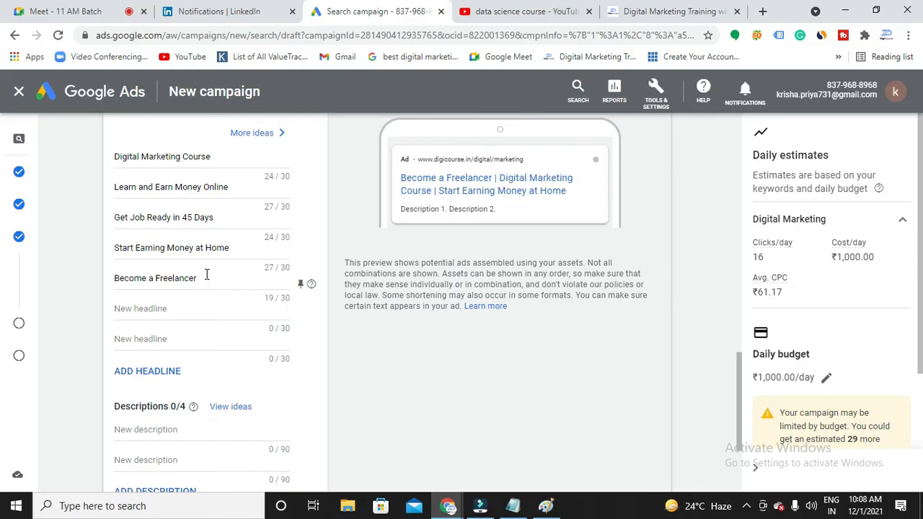
pyautogui.scroll(2, 206, 274)
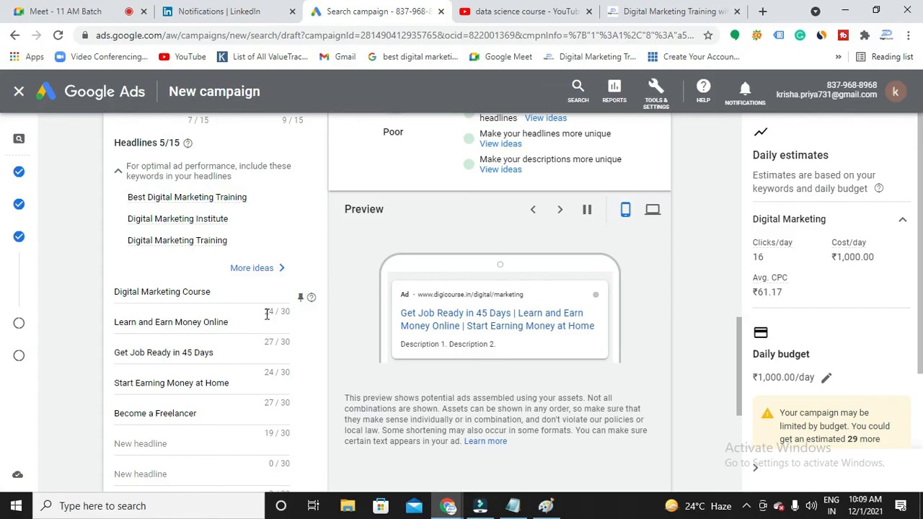
pyautogui.click(289, 318)
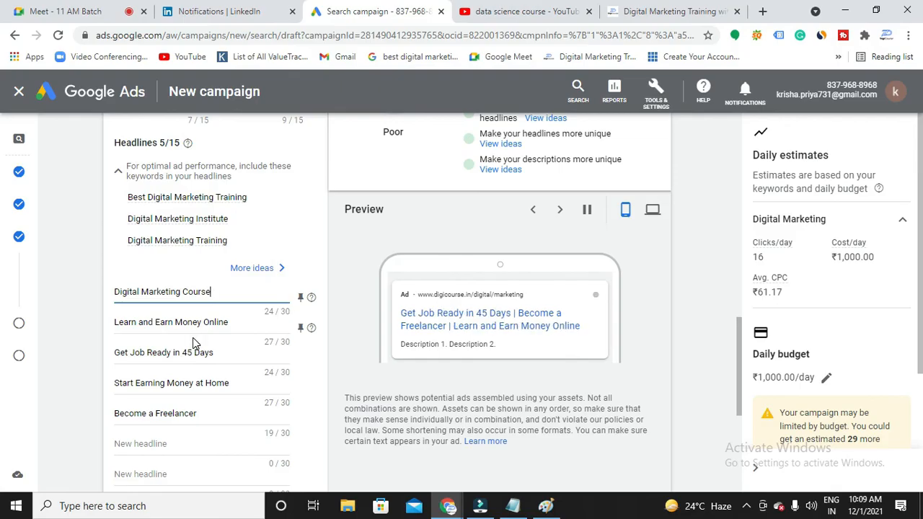
pyautogui.scroll(-4, 189, 317)
pyautogui.click(173, 294)
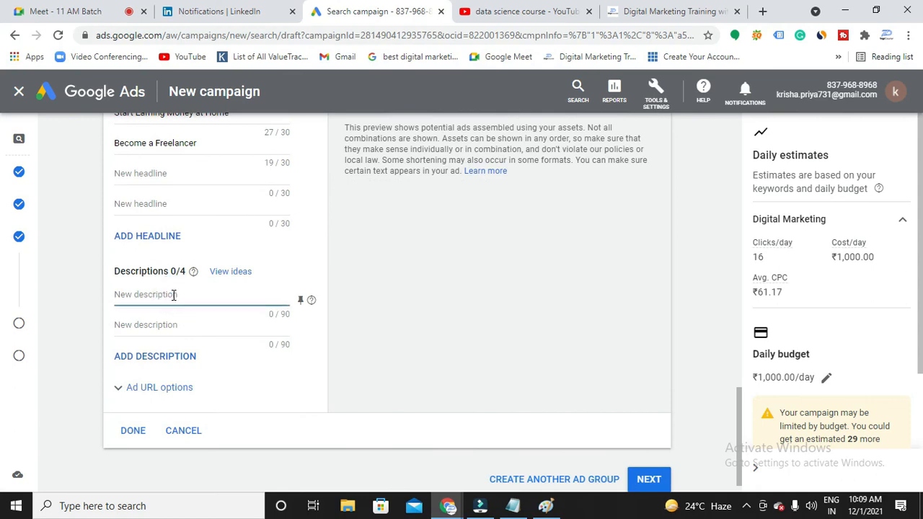
pyautogui.write('Join Digital M')
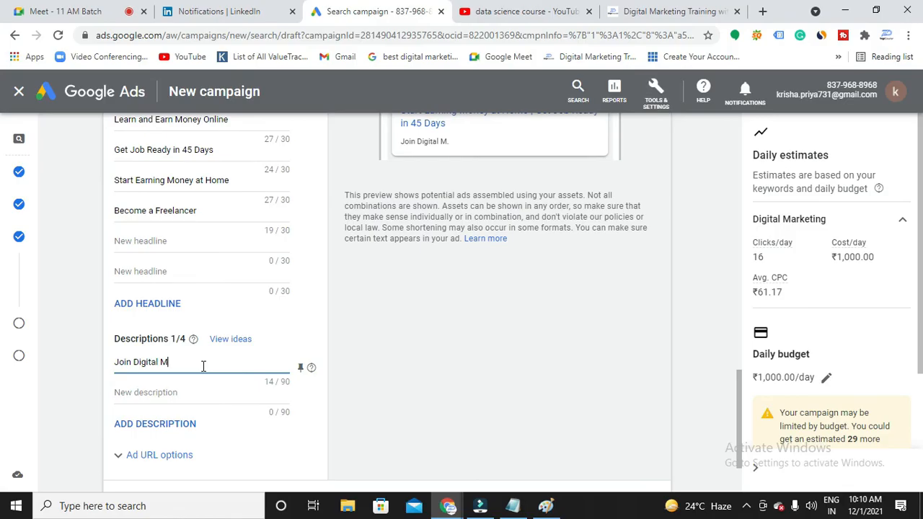
pyautogui.write('arketing and')
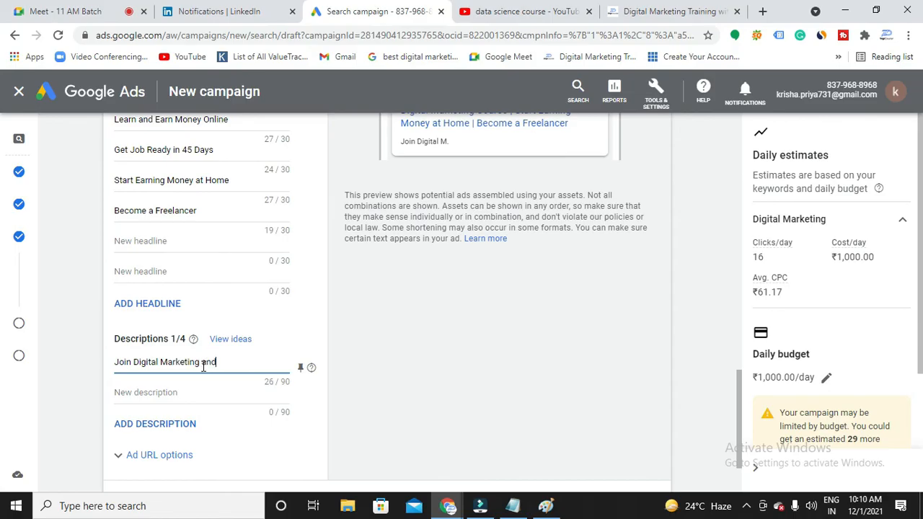
pyautogui.write(' become an')
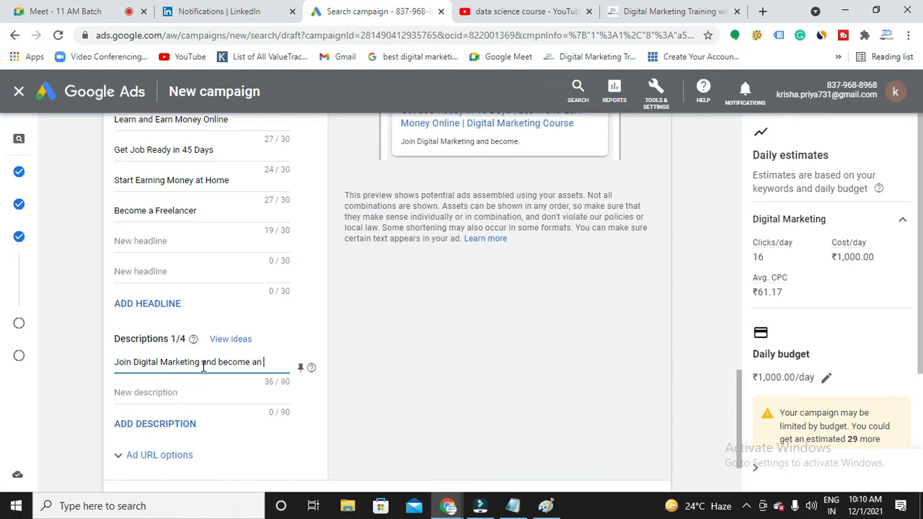
pyautogui.press('BackSpace')
pyautogui.press('BackSpace')
pyautogui.press('BackSpace')
pyautogui.press('BackSpace')
pyautogui.press('BackSpace')
pyautogui.press('BackSpace')
pyautogui.press('BackSpace')
pyautogui.press('BackSpace')
pyautogui.press('BackSpace')
pyautogui.press('BackSpace')
pyautogui.write('and')
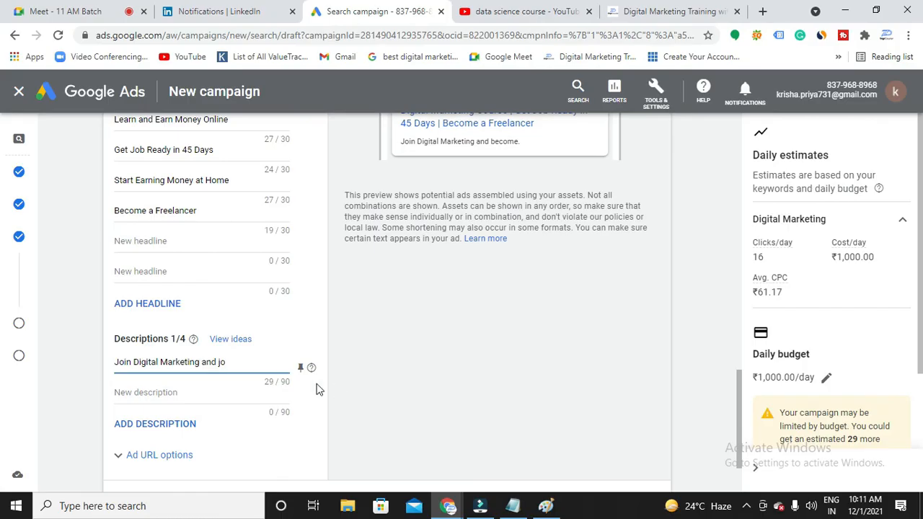
# Complete the first description so it reads "Join Digital Marketing and get job ready in 45 days"
pyautogui.click(288, 382)
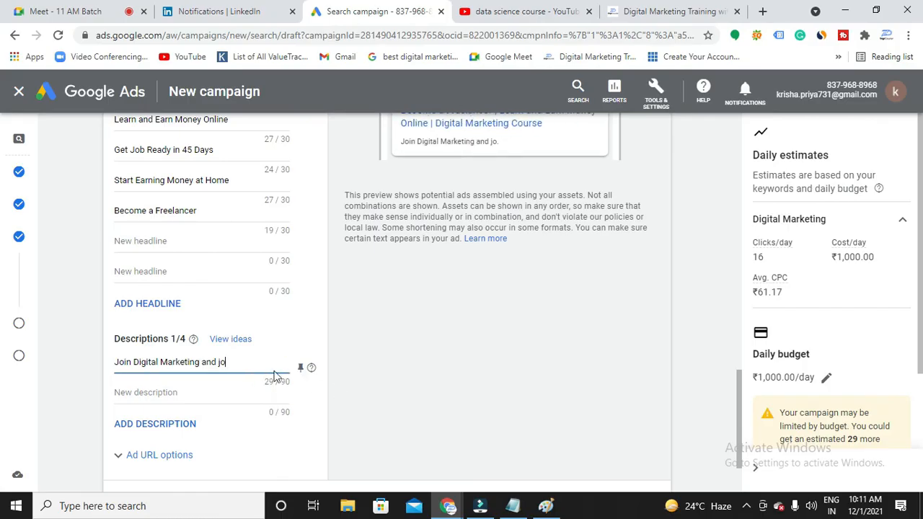
pyautogui.click(260, 364)
pyautogui.press('BackSpace')
pyautogui.press('BackSpace')
pyautogui.press('BackSpace')
pyautogui.write('get job ready in')
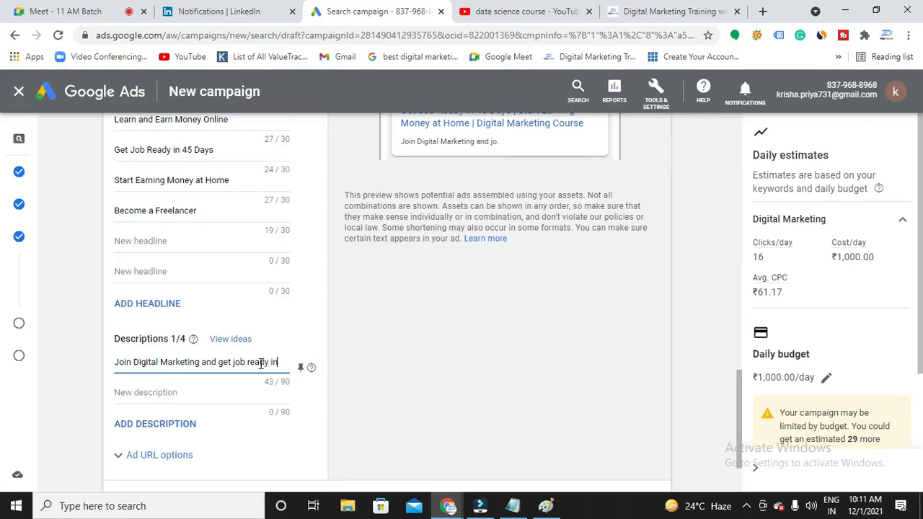
pyautogui.write(' 45 days')
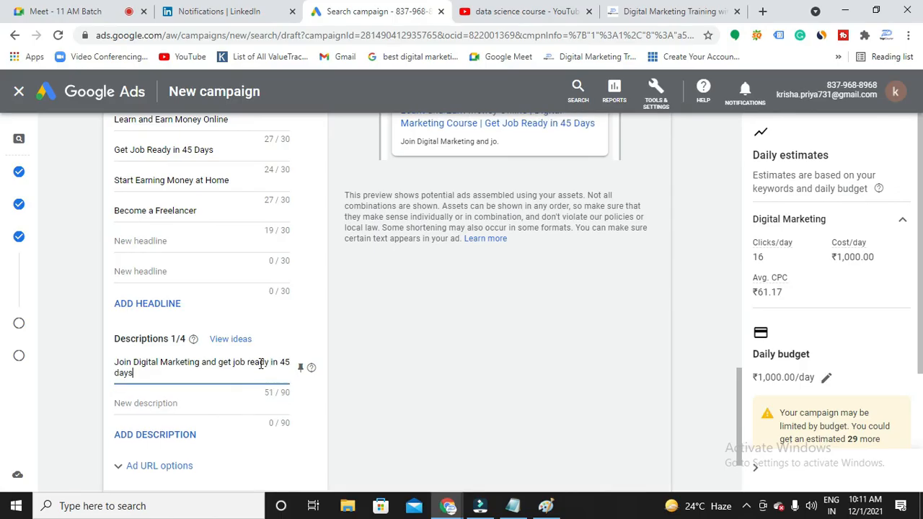
# Enter "Practical Training along with Internship and Certifications" as the ad's second description
pyautogui.click(226, 405)
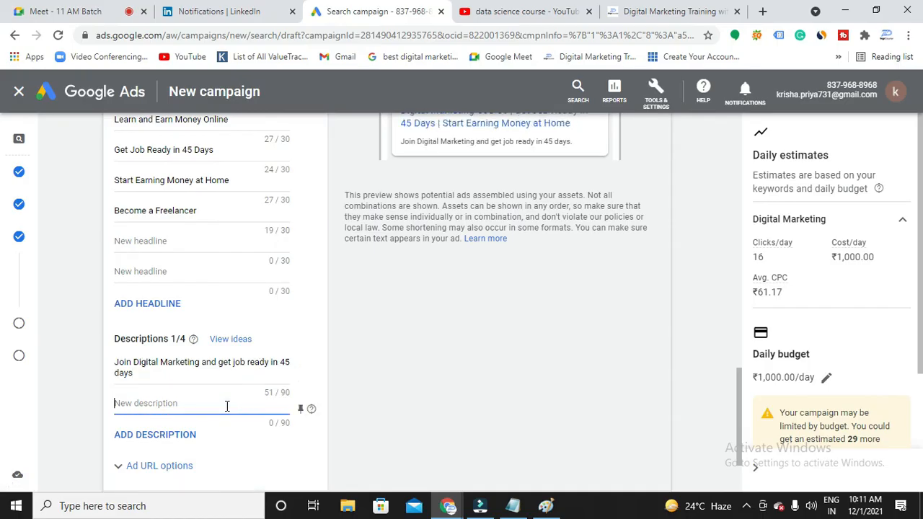
pyautogui.write('Training along with')
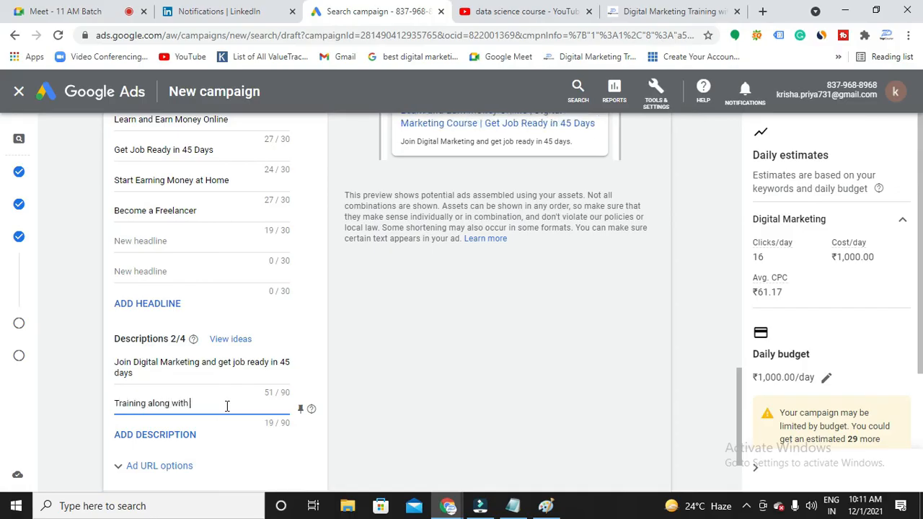
pyautogui.click(115, 404)
pyautogui.write('Practical')
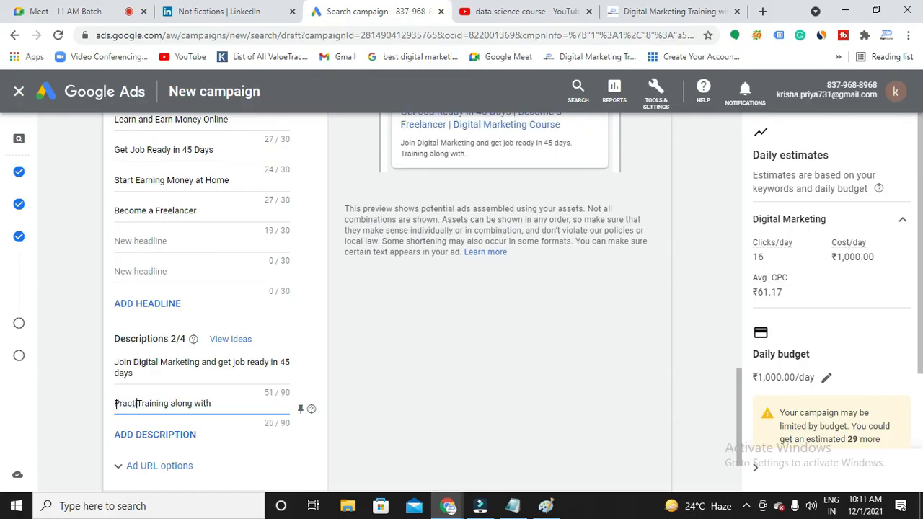
pyautogui.click(243, 402)
pyautogui.write('Internship')
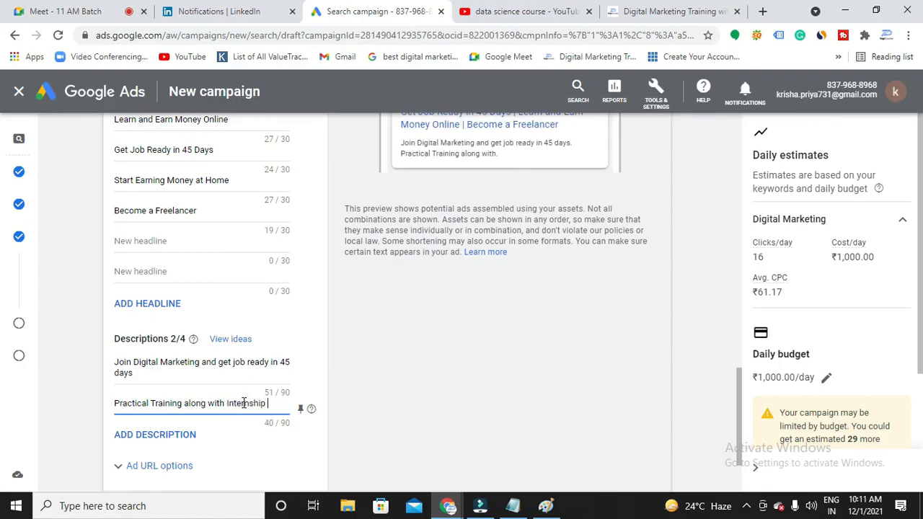
pyautogui.write(' and C')
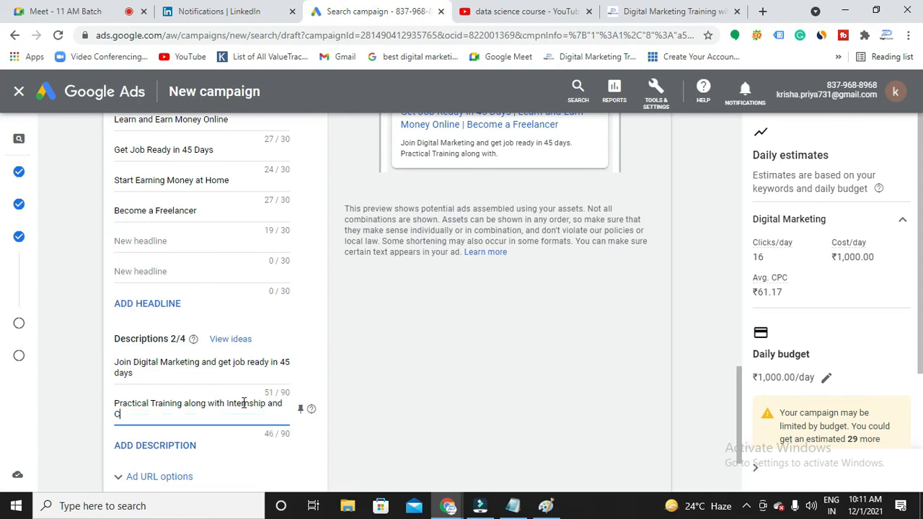
pyautogui.write('ertifications')
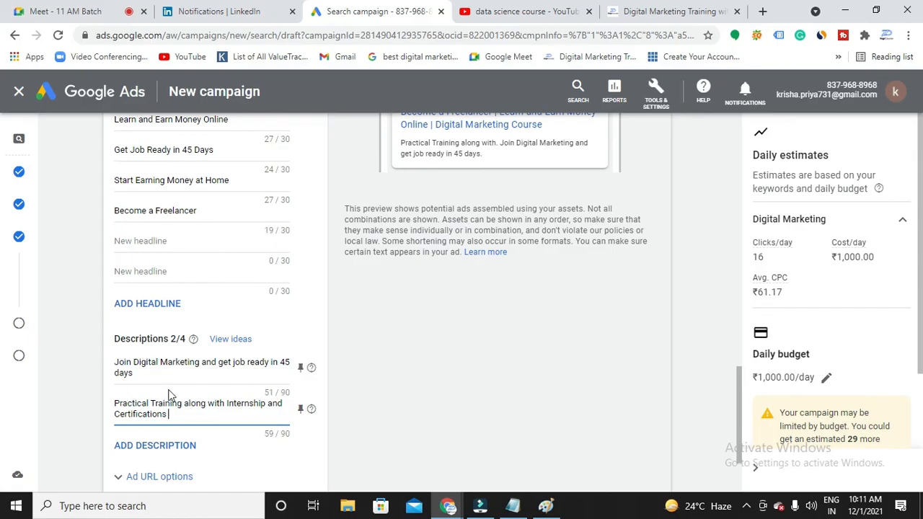
pyautogui.click(183, 339)
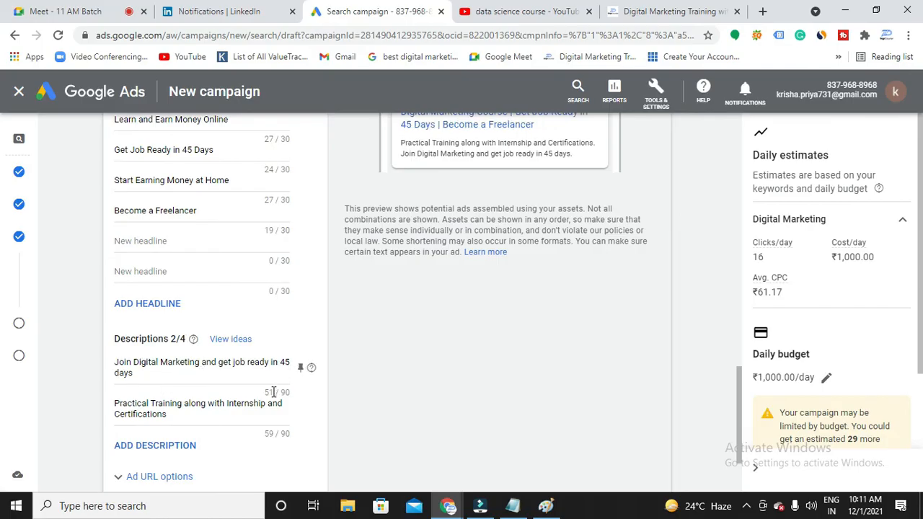
# Check the ad preview in desktop and mobile views and save the finished ad to the ad group
pyautogui.scroll(2, 409, 392)
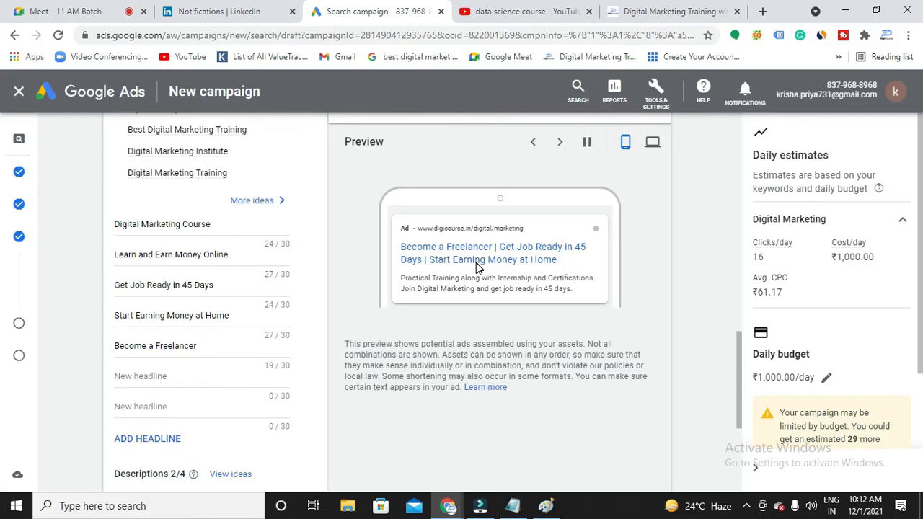
pyautogui.click(653, 142)
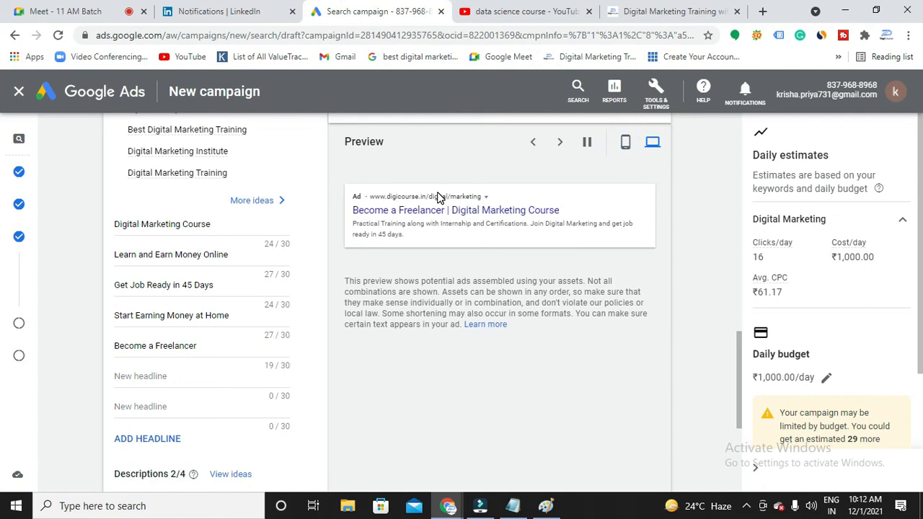
pyautogui.click(627, 144)
pyautogui.scroll(-3, 264, 322)
pyautogui.click(130, 415)
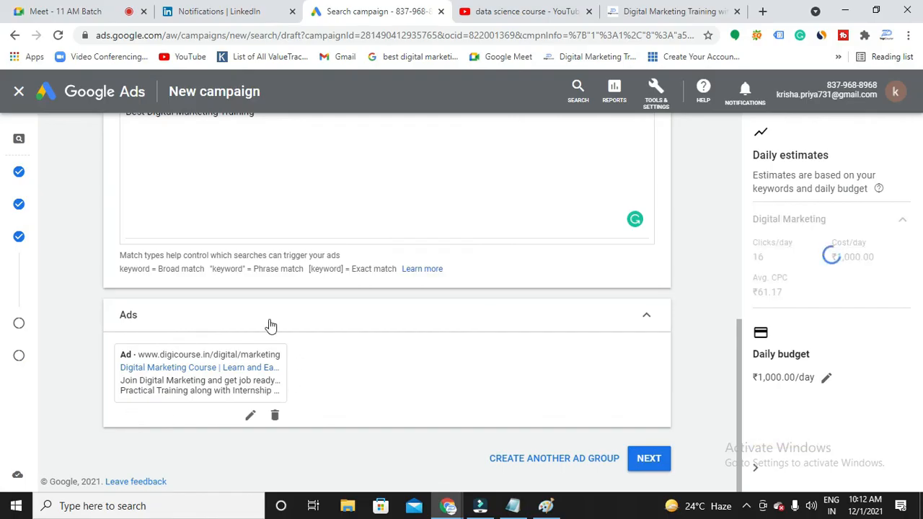
pyautogui.scroll(2, 181, 381)
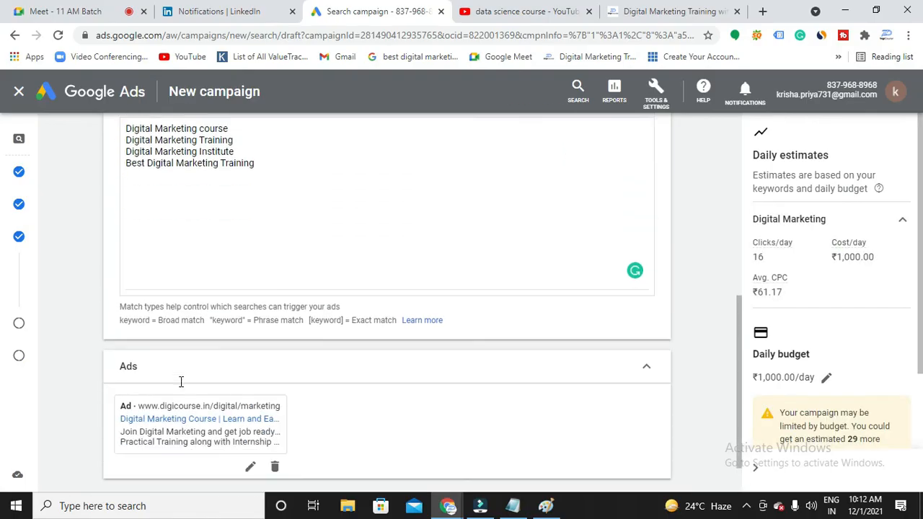
pyautogui.scroll(-2, 181, 380)
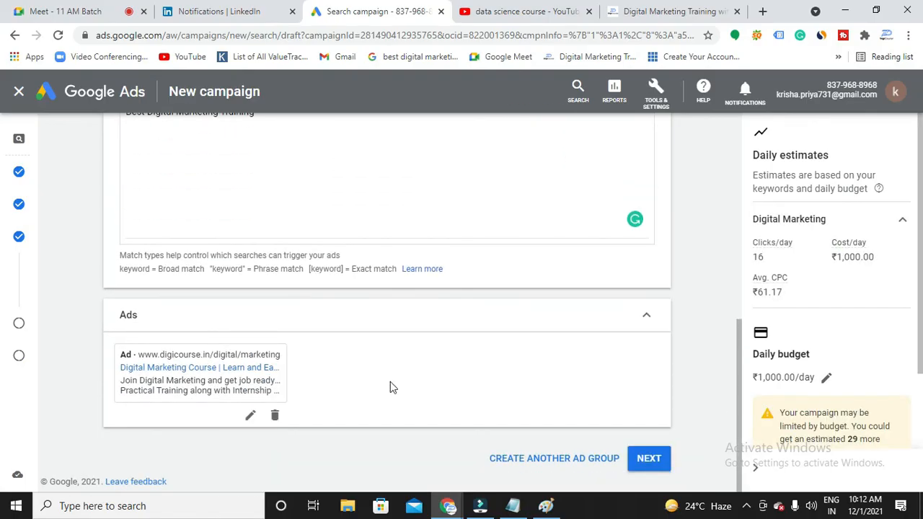
# Switch to the Paint account diagram, circle the 50 under Ads in green, and return to the campaign draft
pyautogui.click(546, 505)
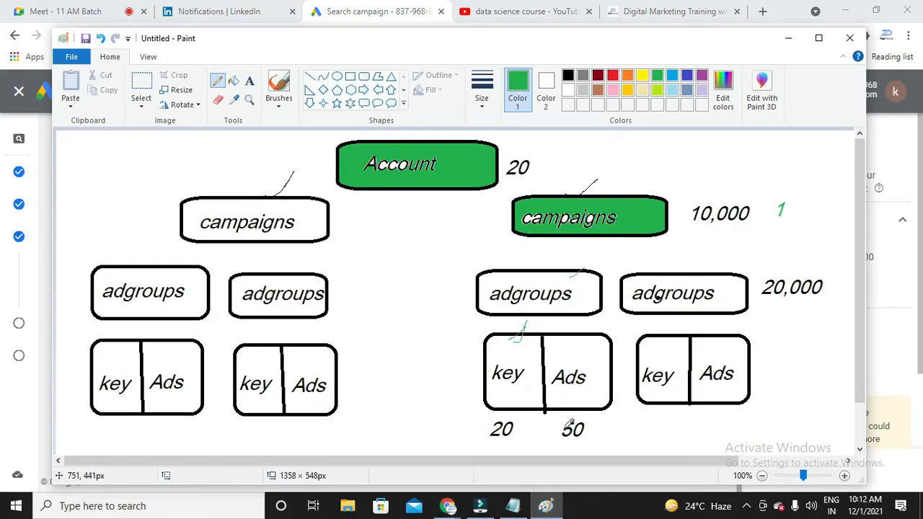
pyautogui.moveTo(576, 418)
pyautogui.mouseDown()
pyautogui.moveTo(566, 448)
pyautogui.moveTo(582, 442)
pyautogui.moveTo(581, 414)
pyautogui.mouseUp()
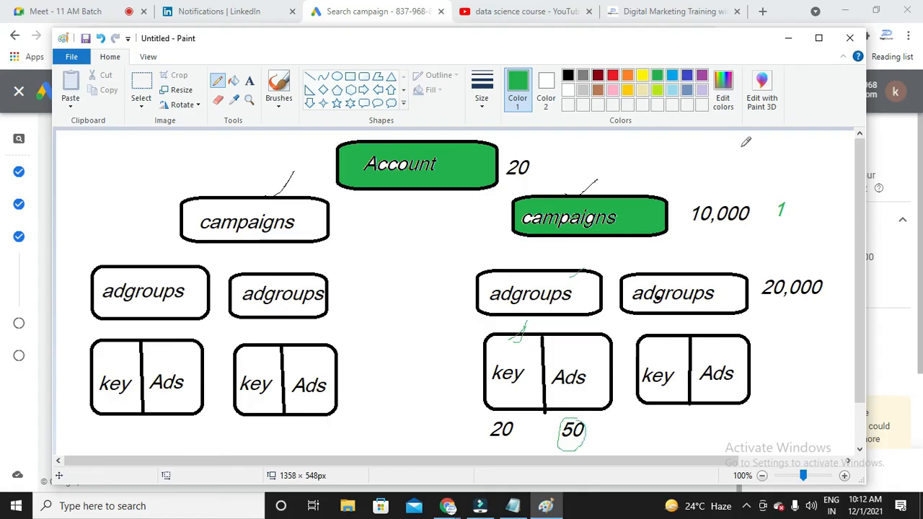
pyautogui.click(788, 37)
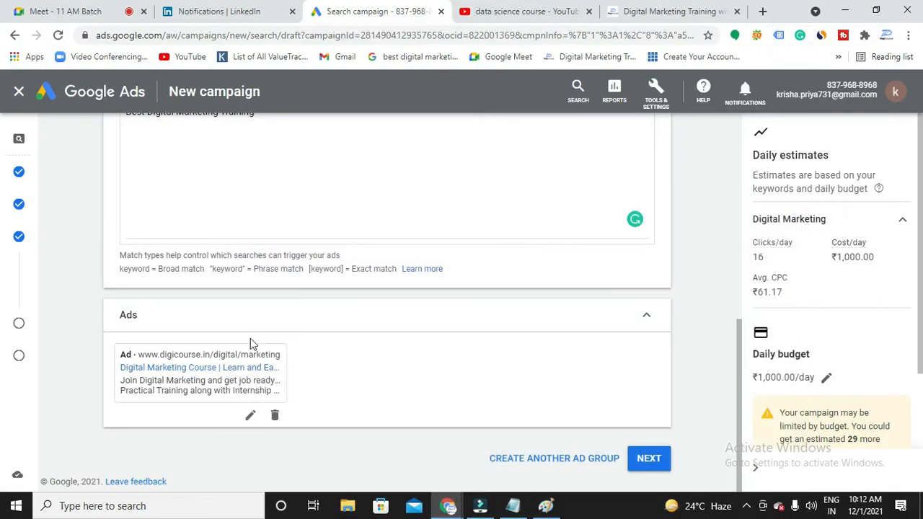
# Review the ad group's default bid, keywords and ad, and proceed to the campaign's Extensions stage
pyautogui.scroll(3, 251, 344)
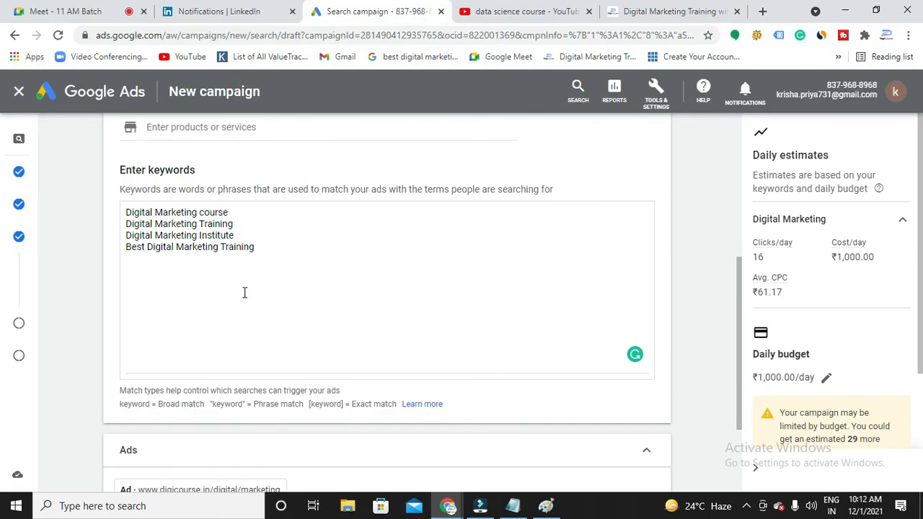
pyautogui.scroll(2, 243, 296)
pyautogui.scroll(-1, 243, 298)
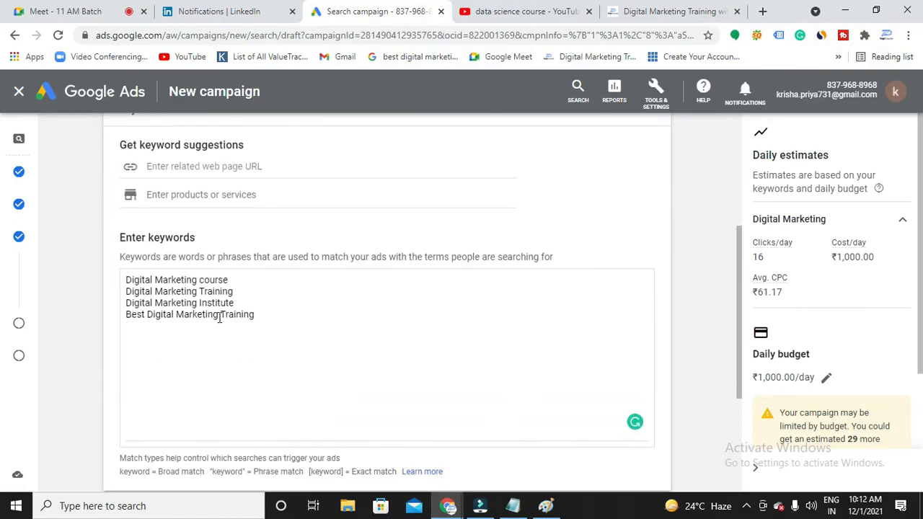
pyautogui.scroll(3, 227, 347)
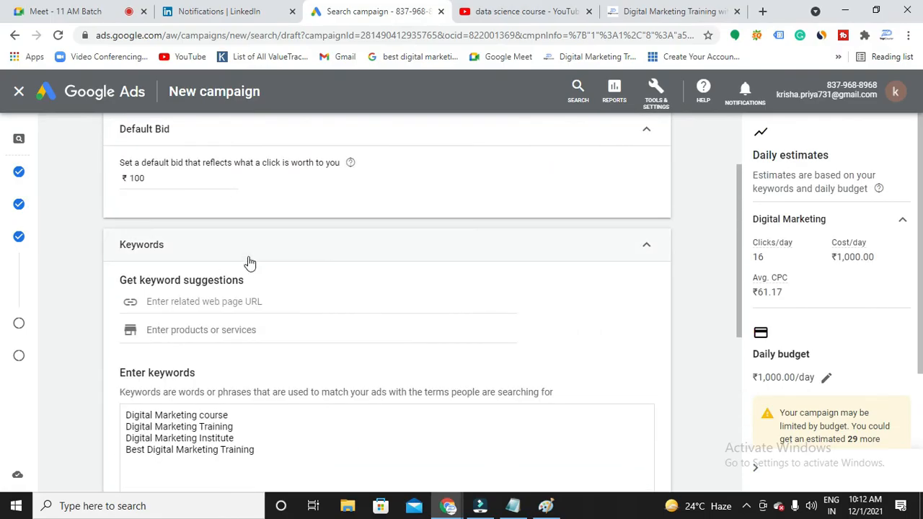
pyautogui.scroll(-6, 260, 282)
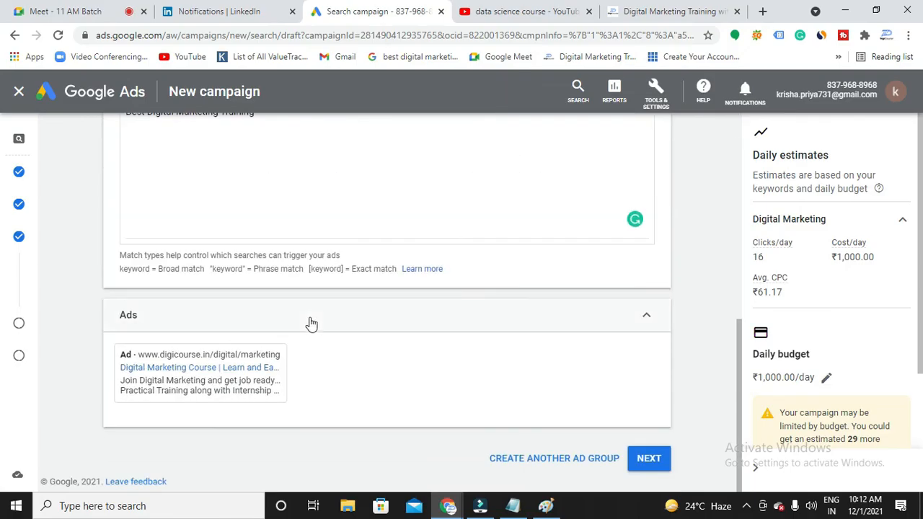
pyautogui.click(651, 461)
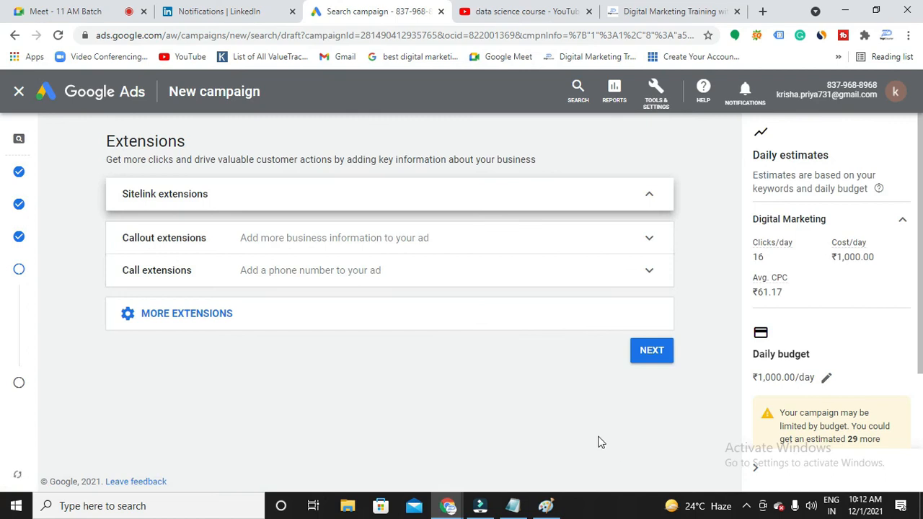
# Switch to the Paint account diagram, add green counts 1 beside 20,000, 4 beside 20 and 1 beside 50, and return to the campaign draft
pyautogui.click(545, 509)
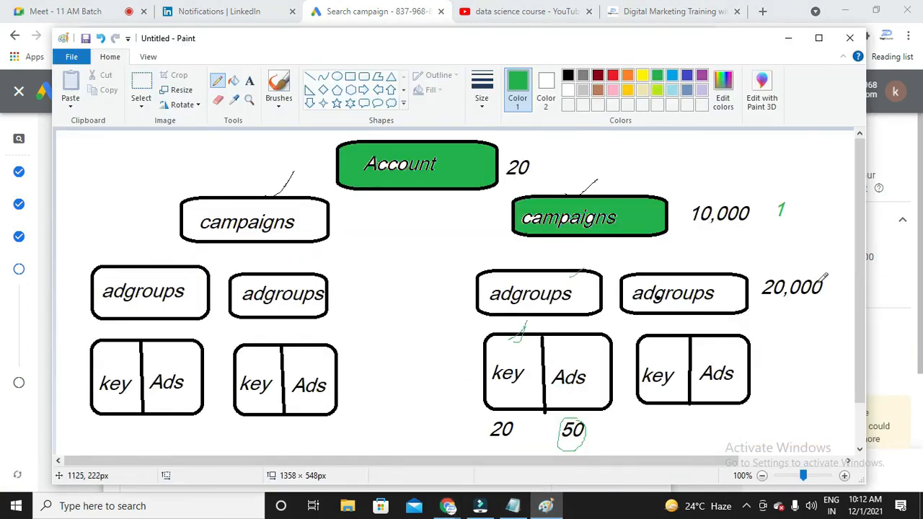
pyautogui.click(249, 80)
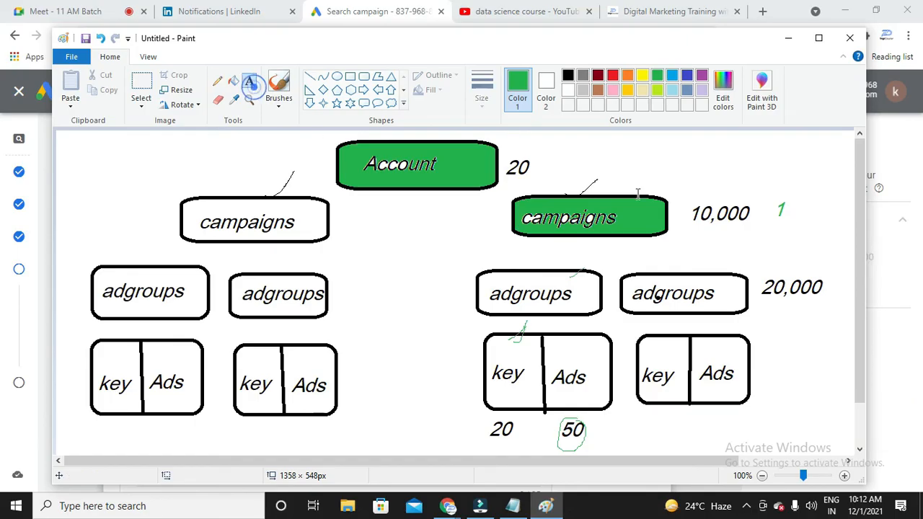
pyautogui.click(828, 285)
pyautogui.write('1')
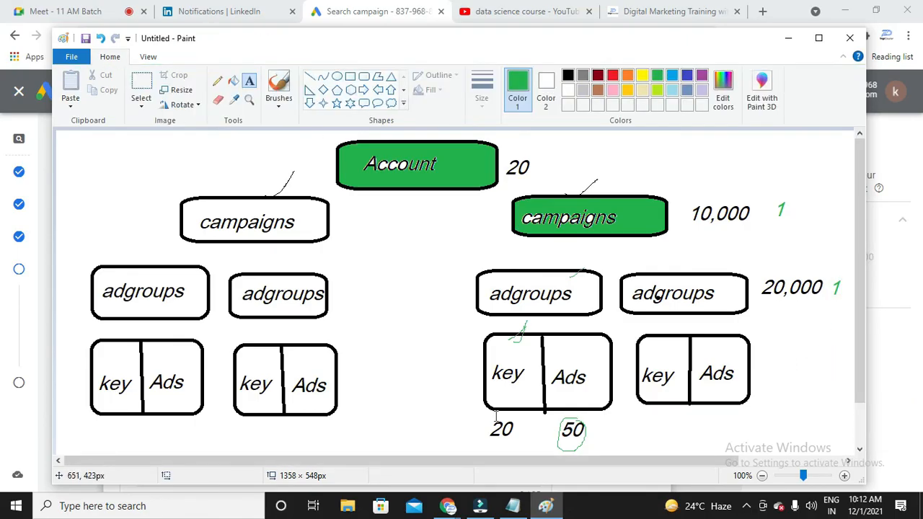
pyautogui.click(525, 429)
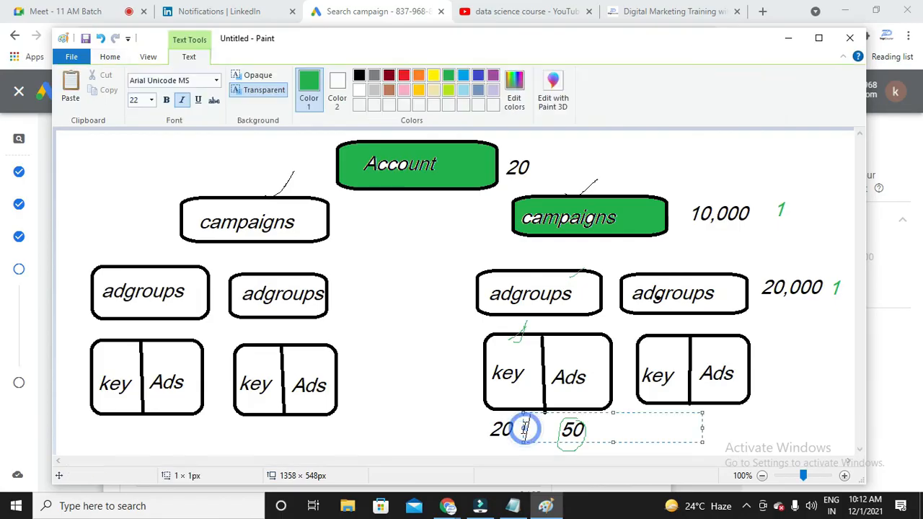
pyautogui.write('4')
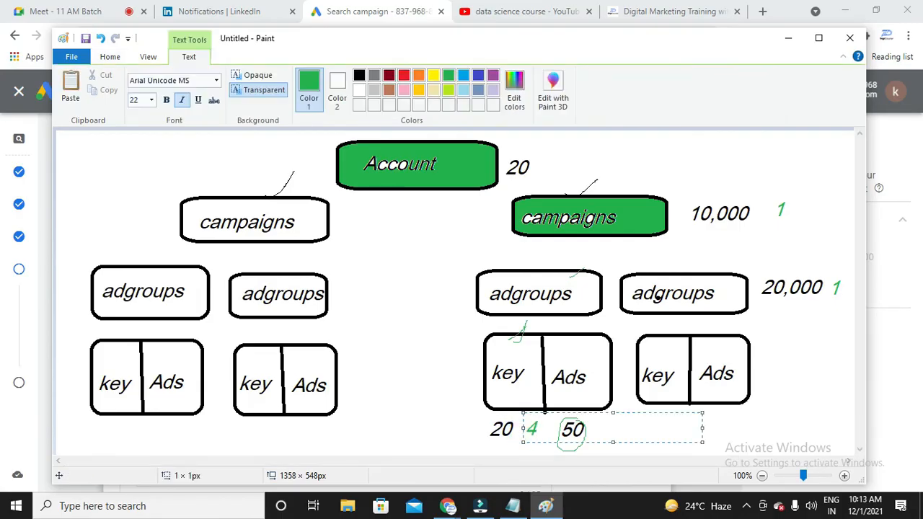
pyautogui.click(478, 449)
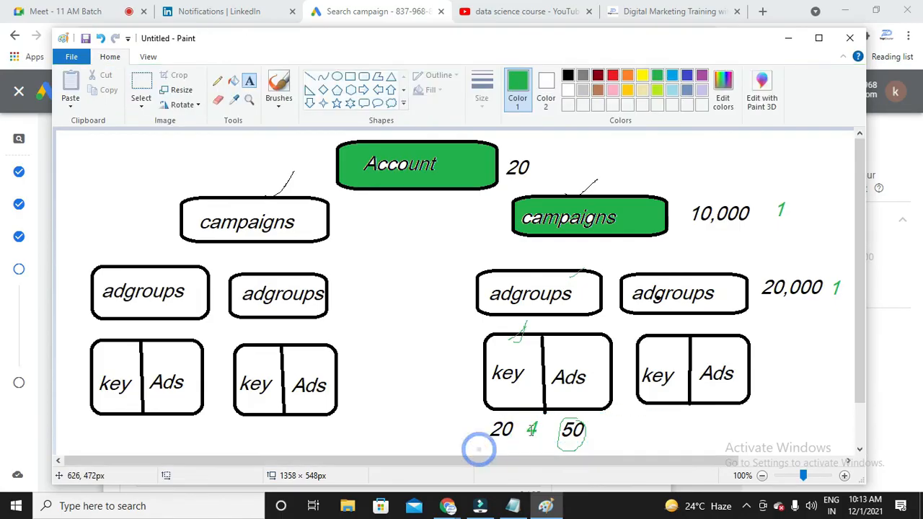
pyautogui.click(590, 428)
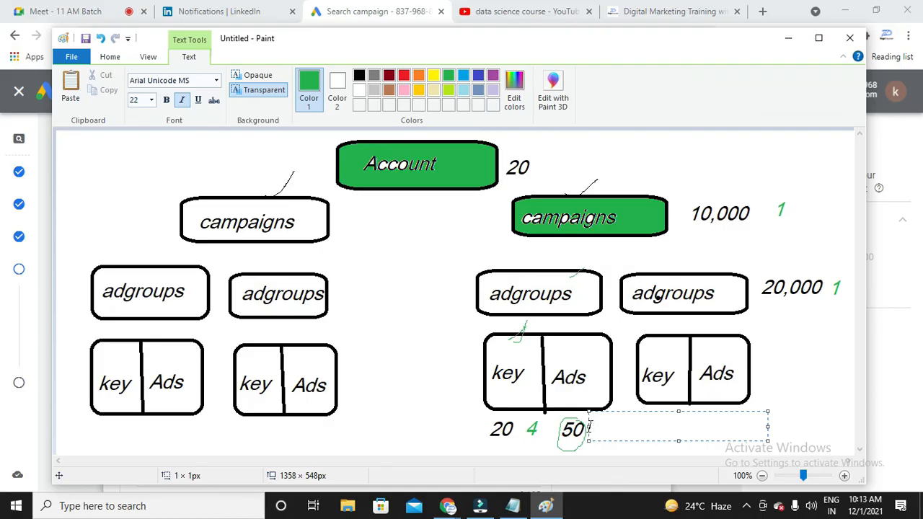
pyautogui.write('1')
pyautogui.click(787, 38)
# Look through the sitelink extension form, leave all extensions empty, and proceed to the campaign review
pyautogui.scroll(-1, 215, 338)
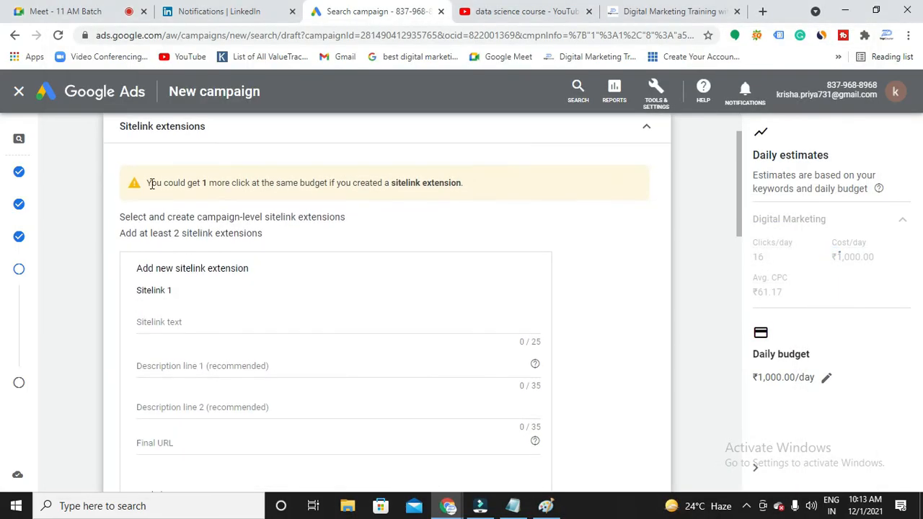
pyautogui.scroll(-1, 256, 220)
pyautogui.scroll(-2, 272, 223)
pyautogui.scroll(-10, 263, 265)
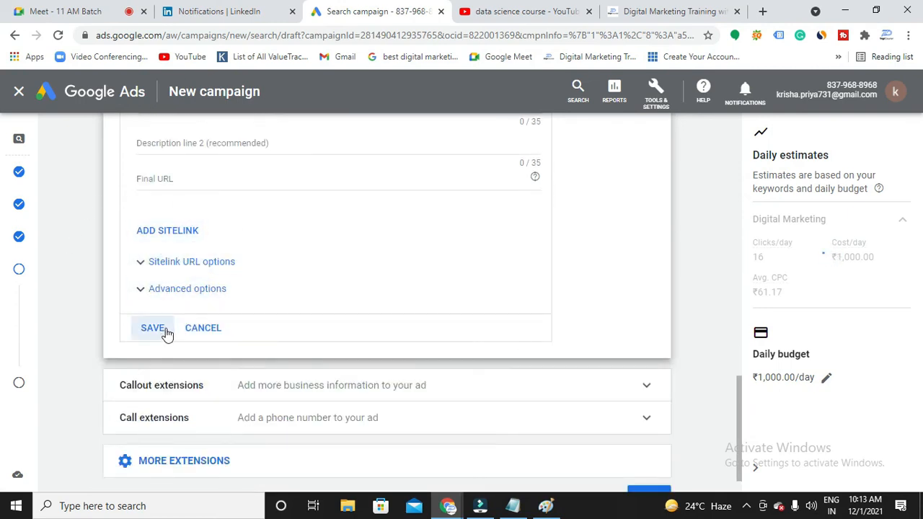
pyautogui.scroll(-1, 545, 409)
pyautogui.click(649, 466)
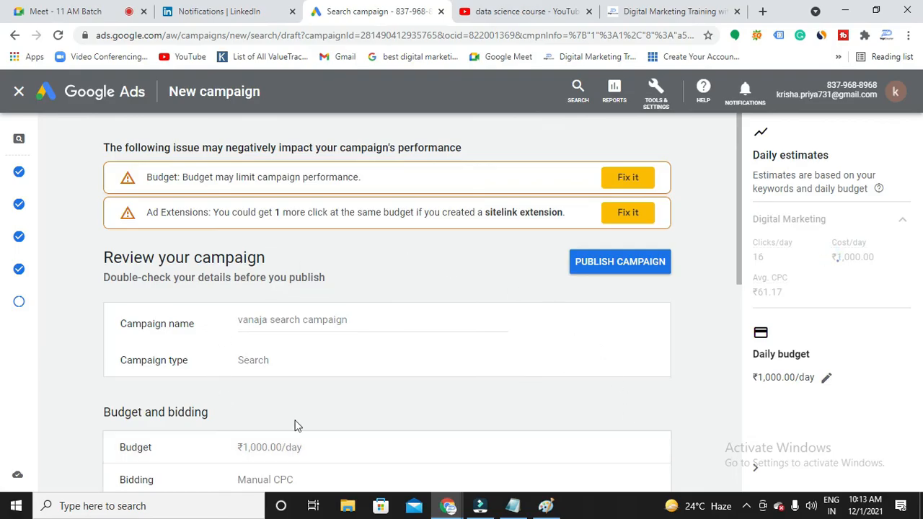
# Review the campaign's budget, bidding, settings, keywords and ads, and publish the campaign
pyautogui.scroll(-1, 249, 412)
pyautogui.scroll(1, 315, 346)
pyautogui.scroll(-2, 312, 316)
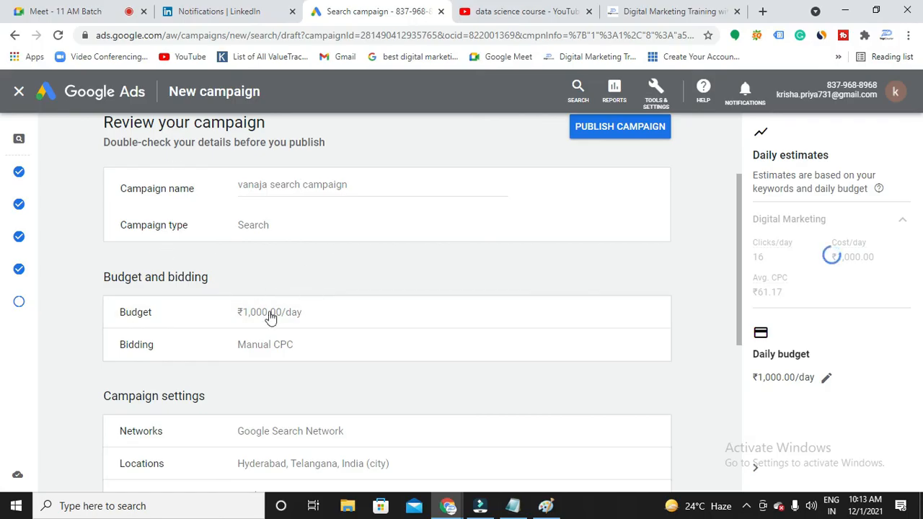
pyautogui.scroll(-2, 217, 357)
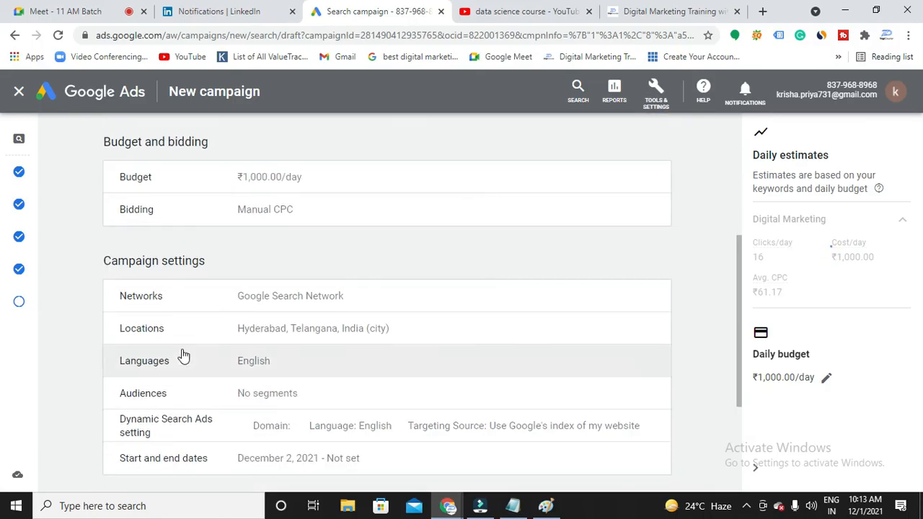
pyautogui.scroll(-2, 277, 412)
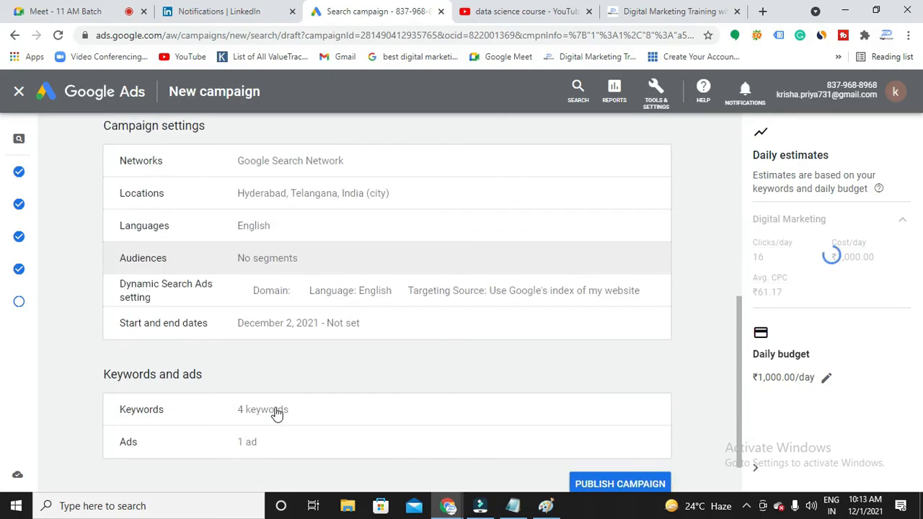
pyautogui.scroll(-1, 277, 413)
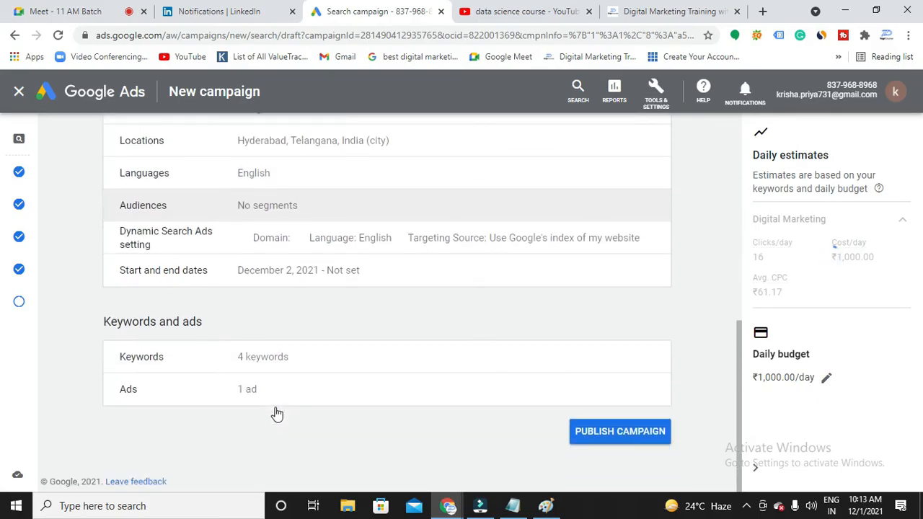
pyautogui.click(615, 436)
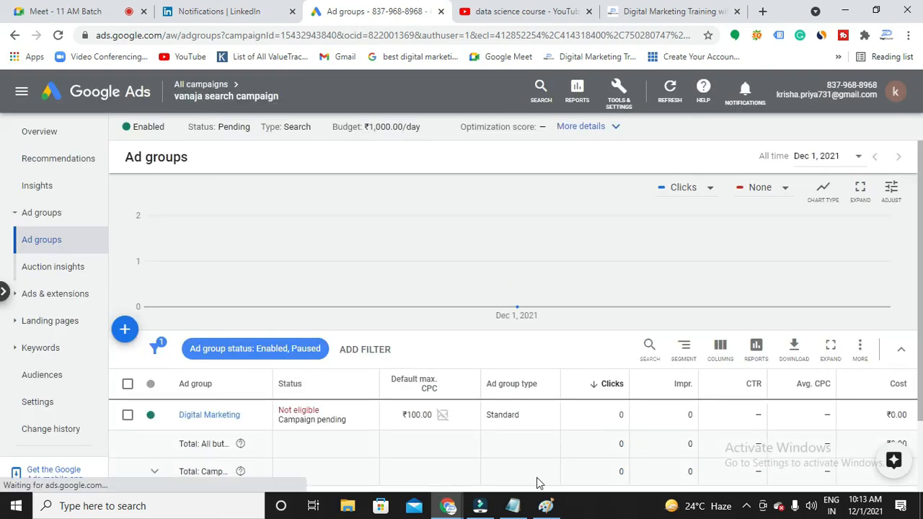
# Check the hierarchy in the Paint diagram, return to Google Ads, and open the new search campaign from the list of all campaigns
pyautogui.click(544, 507)
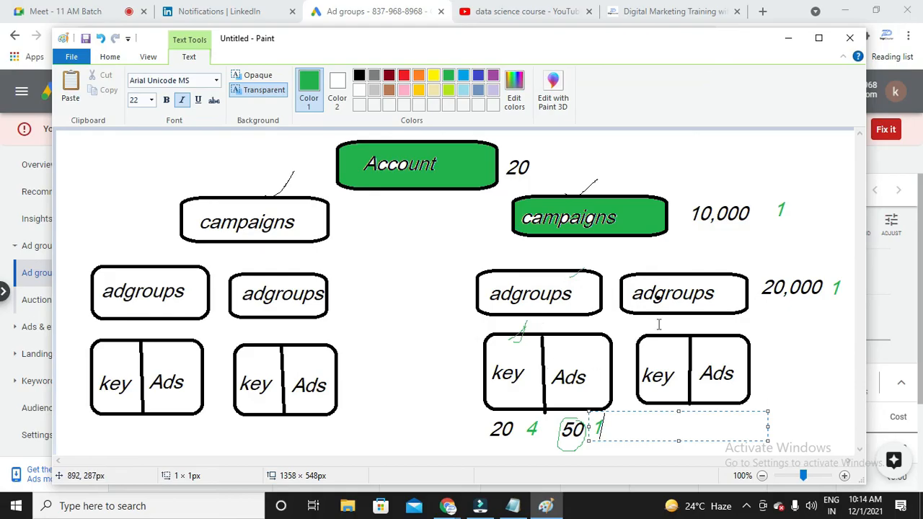
pyautogui.click(788, 37)
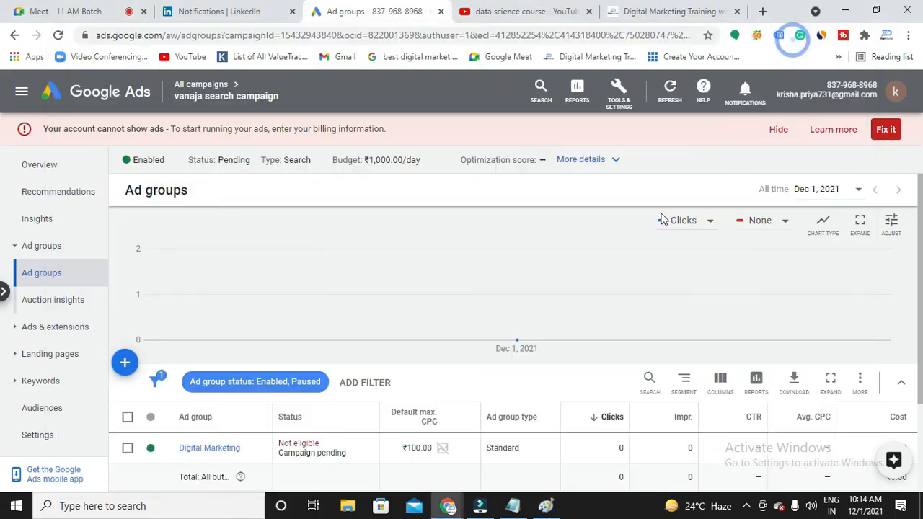
pyautogui.click(201, 84)
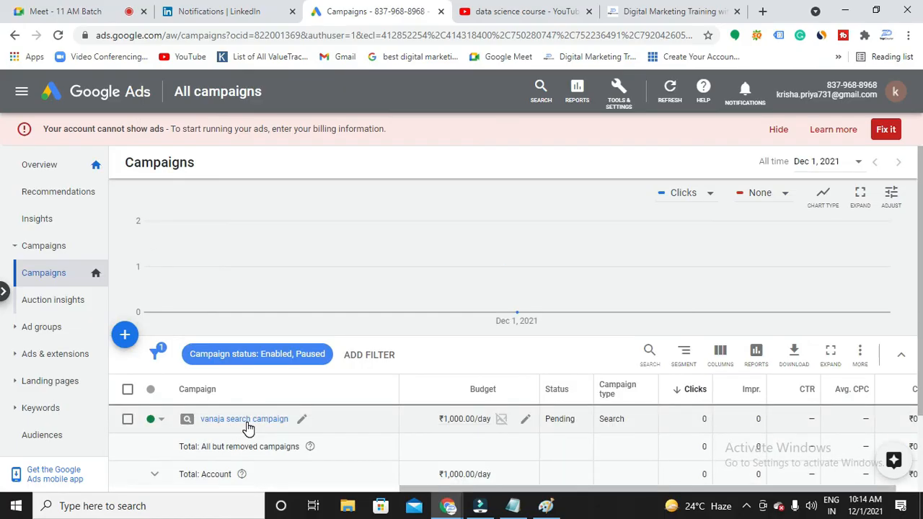
pyautogui.click(248, 423)
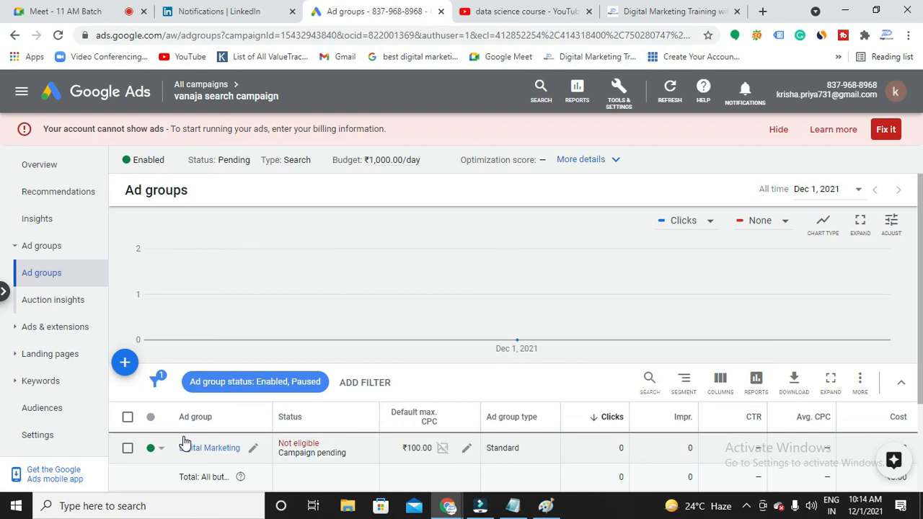
# Open the Digital Marketing ad group and review its search keywords, match types and statuses
pyautogui.click(193, 450)
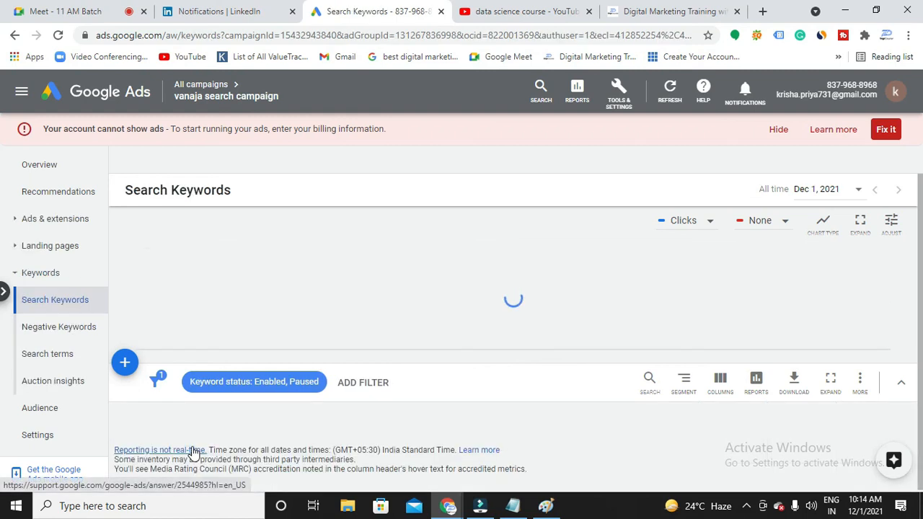
pyautogui.scroll(-3, 193, 450)
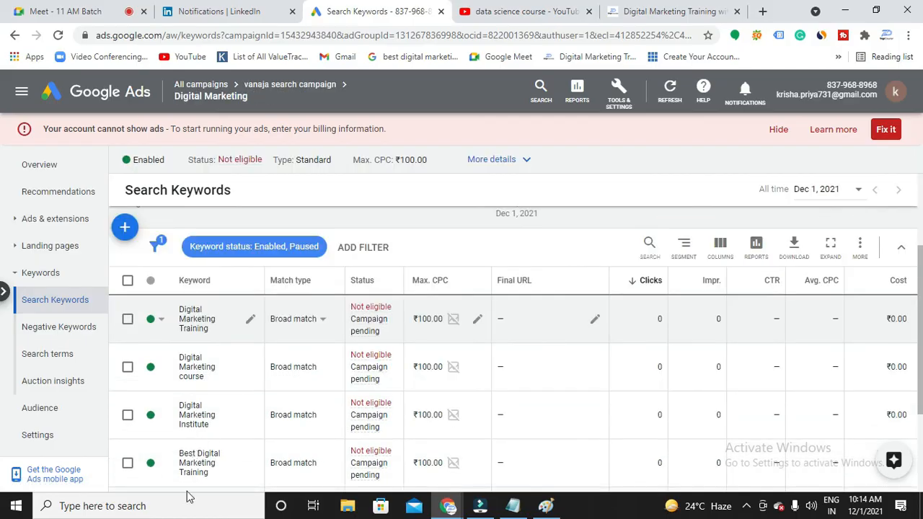
pyautogui.scroll(-1, 209, 386)
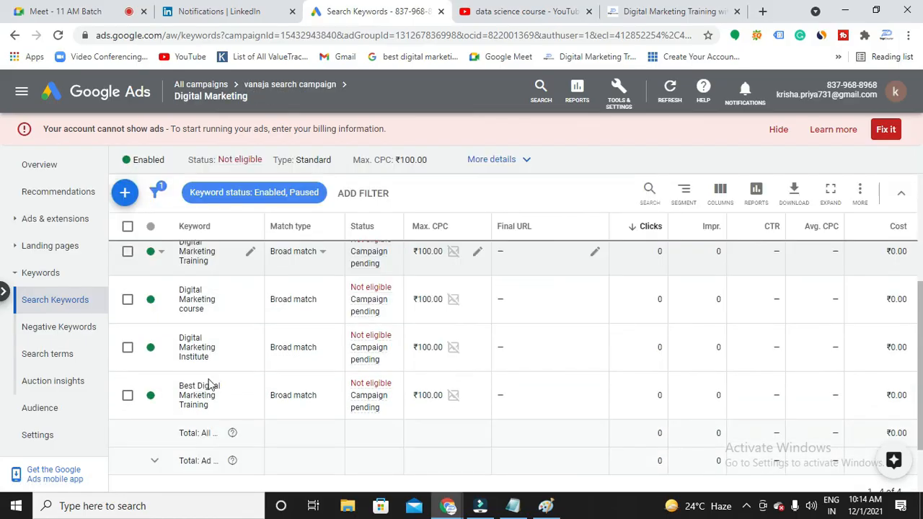
pyautogui.scroll(-1, 209, 385)
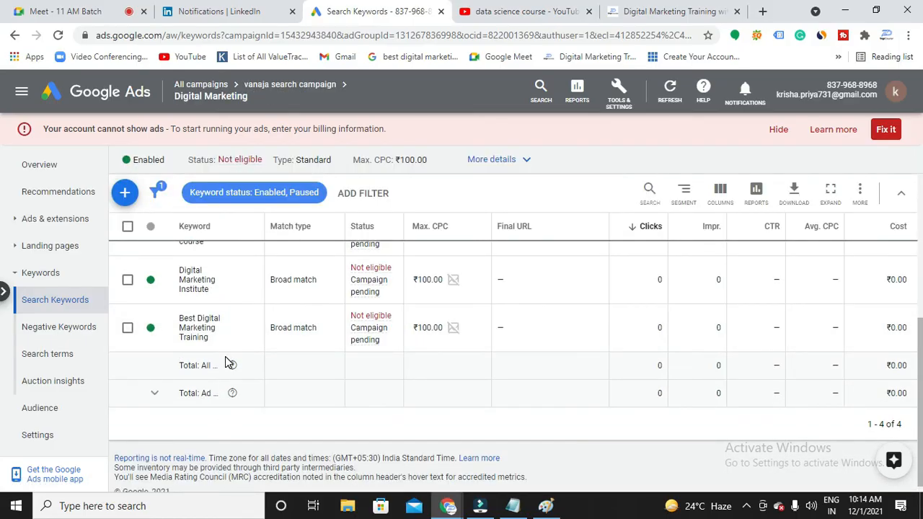
pyautogui.scroll(2, 225, 363)
# View the ad group's responsive search ad in its Ads list and compare the structure with the Paint diagram
pyautogui.click(22, 224)
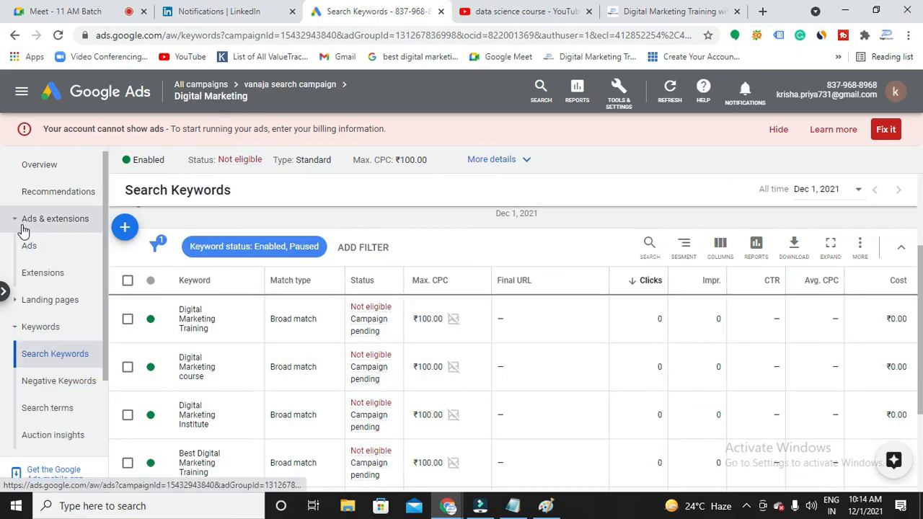
pyautogui.click(30, 249)
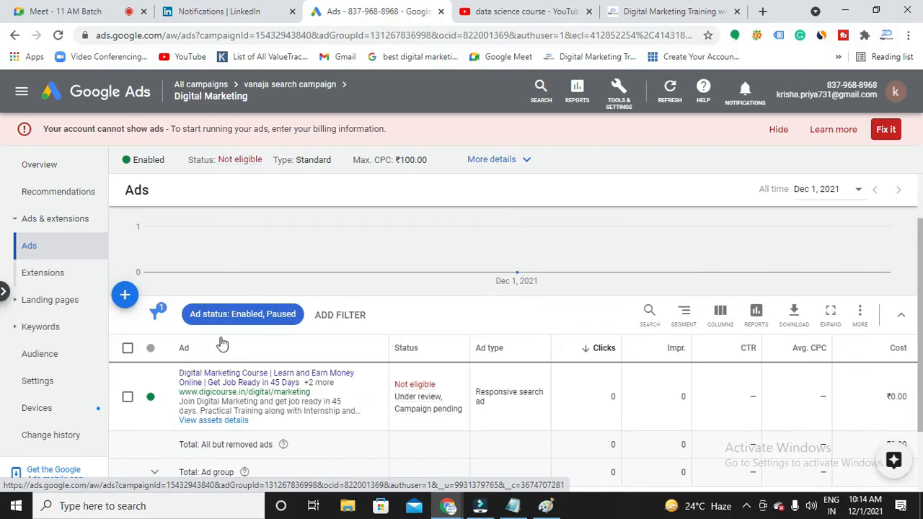
pyautogui.scroll(-1, 236, 408)
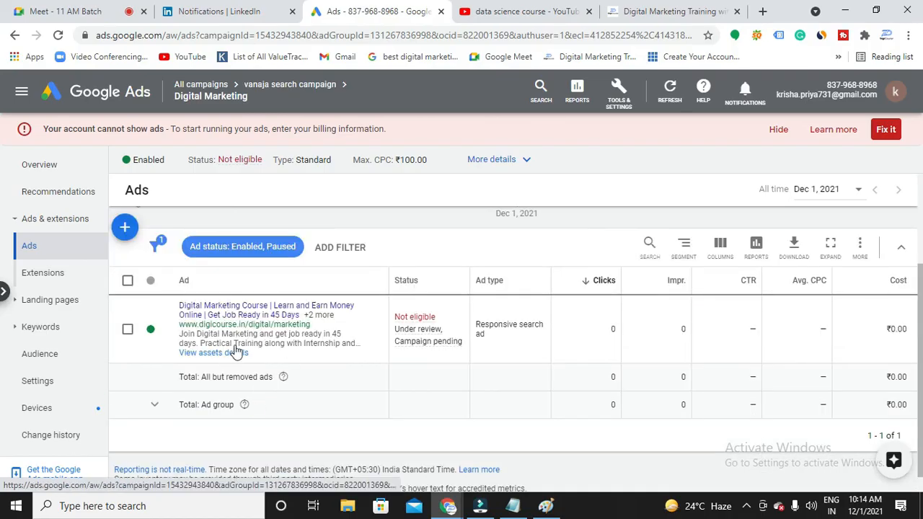
pyautogui.click(541, 514)
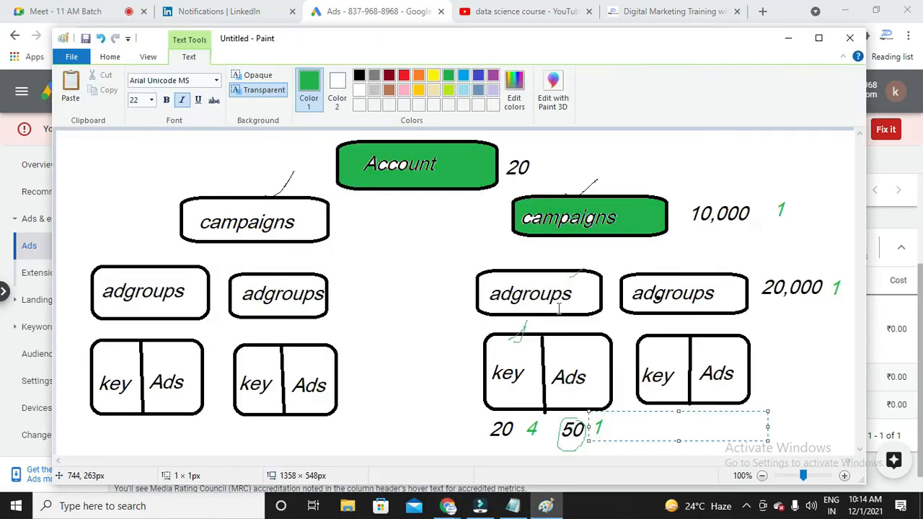
pyautogui.click(788, 38)
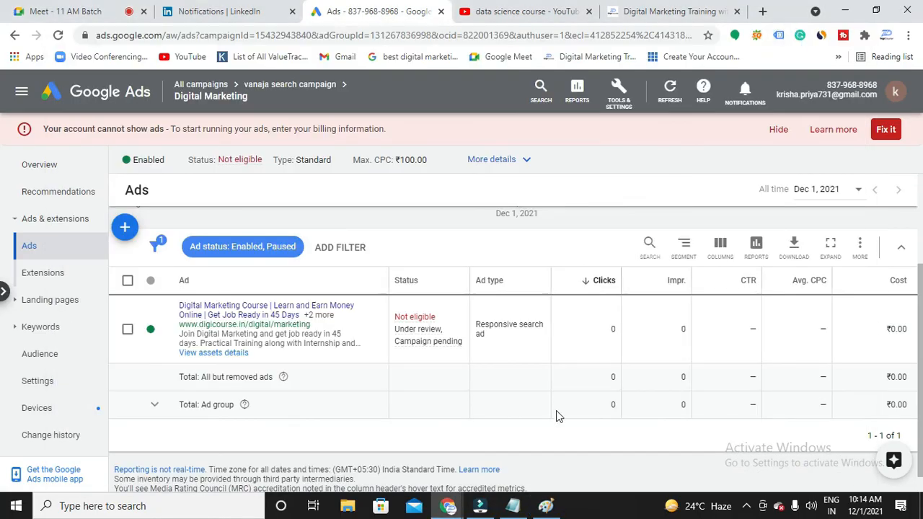
# Switch to the Notepad notes on budget, bidding and clicks
pyautogui.click(515, 508)
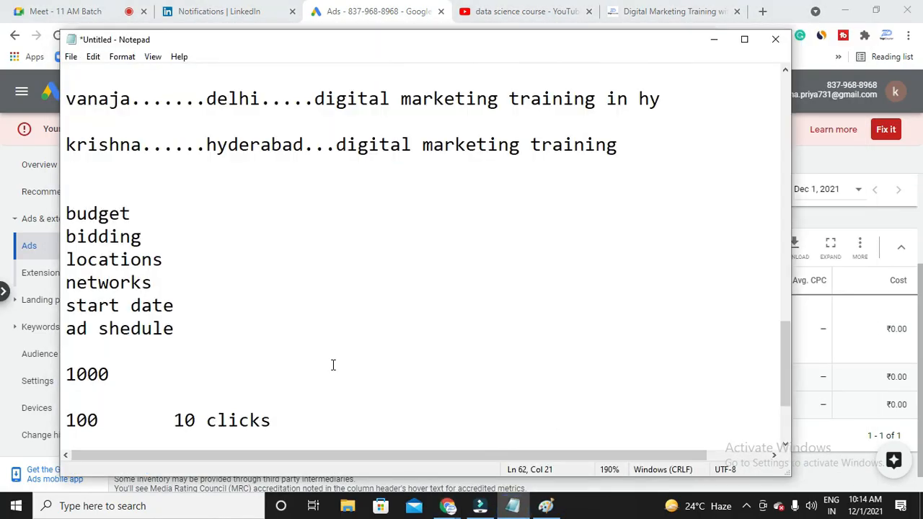